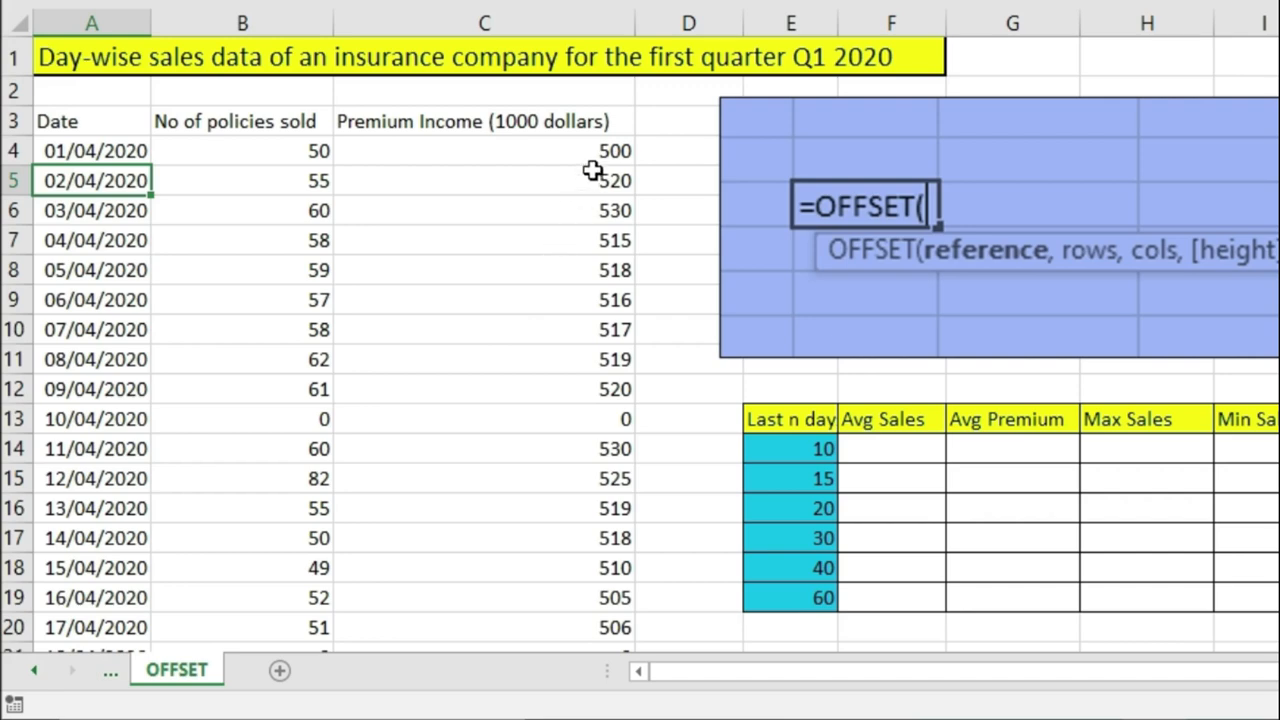
- Enter =OFFSET(A15,3,1) in cell F23, below the Last n day summary table
{"action": "scroll", "coordinate": [784, 424], "scroll_direction": "down", "scroll_amount": 1}
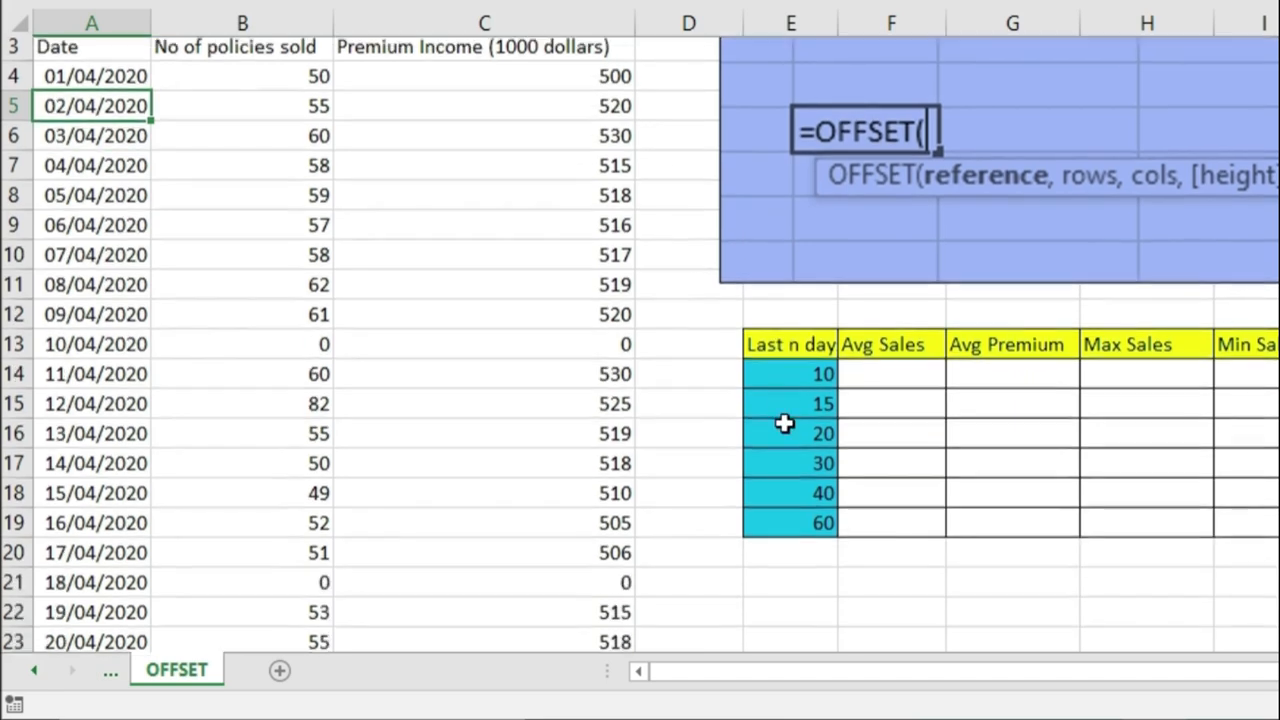
{"action": "scroll", "coordinate": [784, 424], "scroll_direction": "down", "scroll_amount": 3}
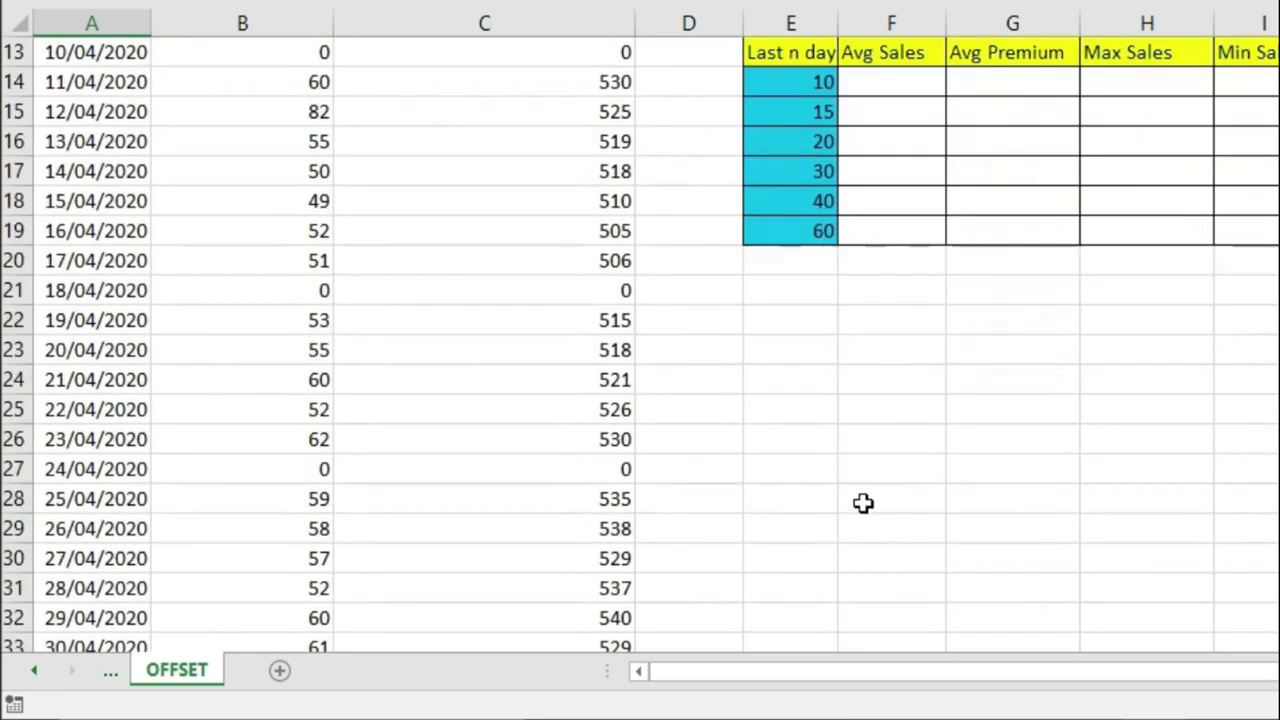
{"action": "left_click", "coordinate": [867, 347]}
{"action": "type", "text": "="}
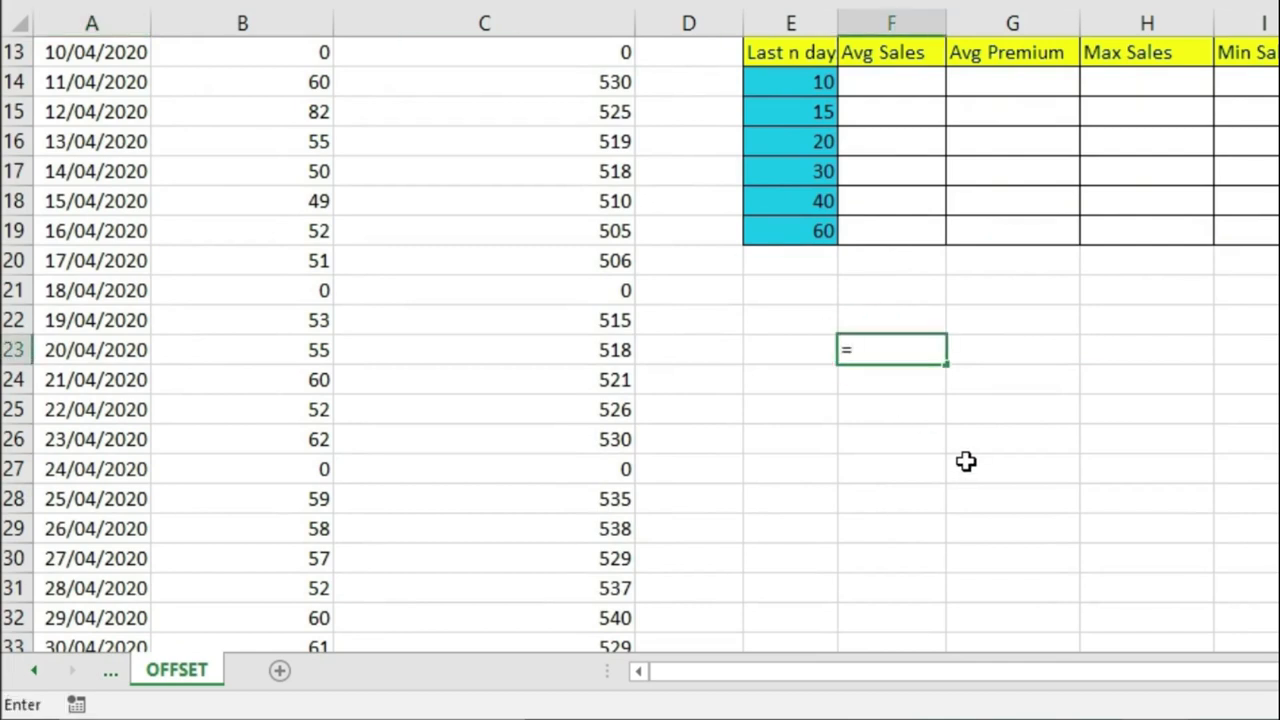
{"action": "scroll", "coordinate": [966, 461], "scroll_direction": "up", "scroll_amount": 3}
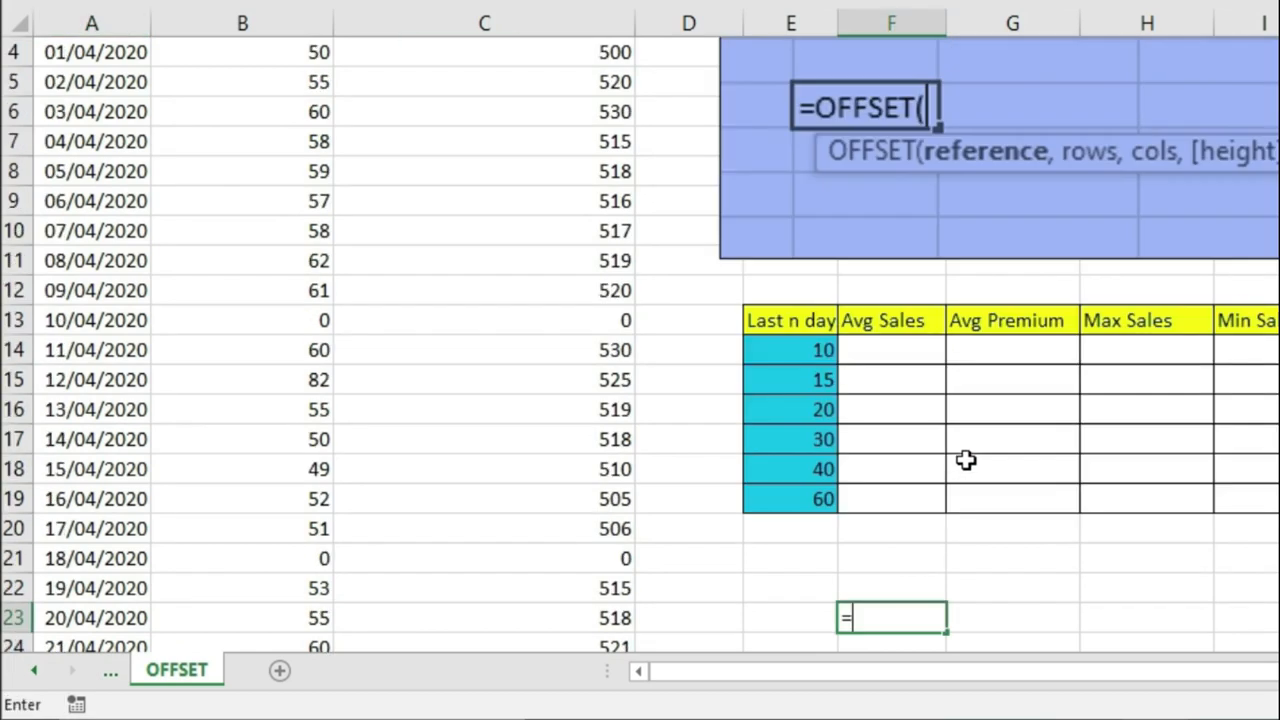
{"action": "scroll", "coordinate": [1217, 369], "scroll_direction": "down", "scroll_amount": 1}
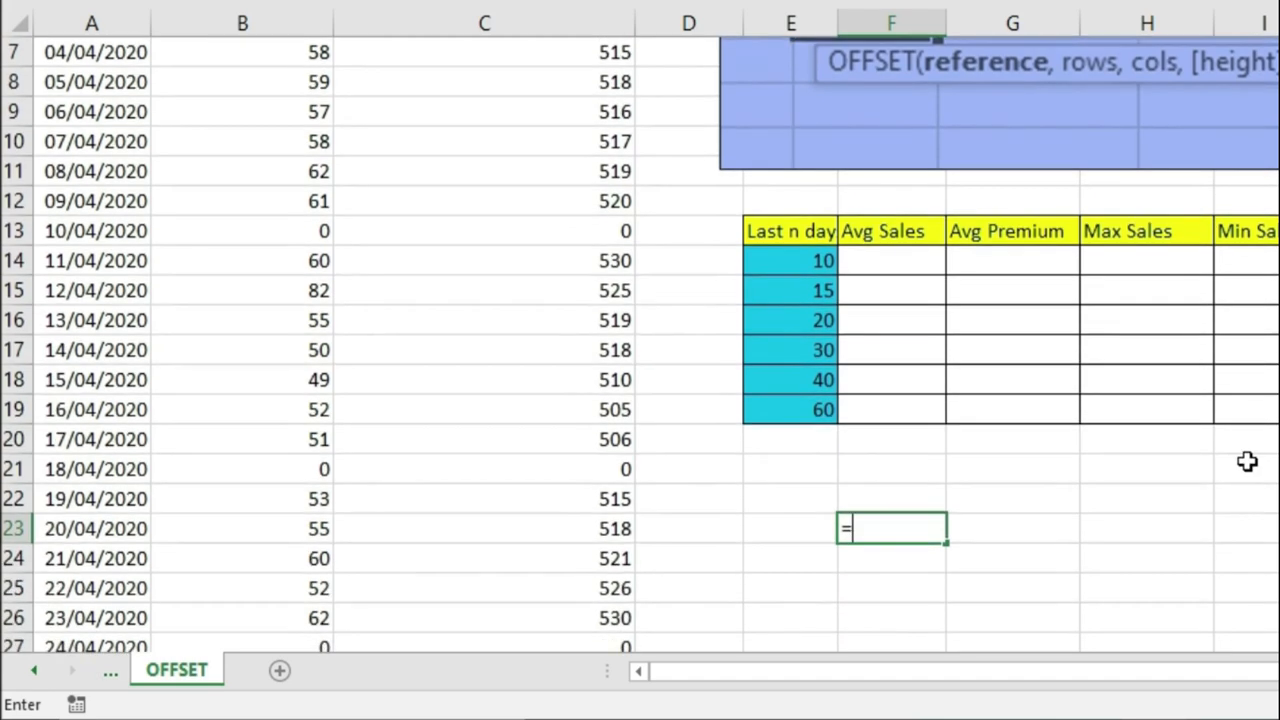
{"action": "scroll", "coordinate": [1247, 461], "scroll_direction": "up", "scroll_amount": 1}
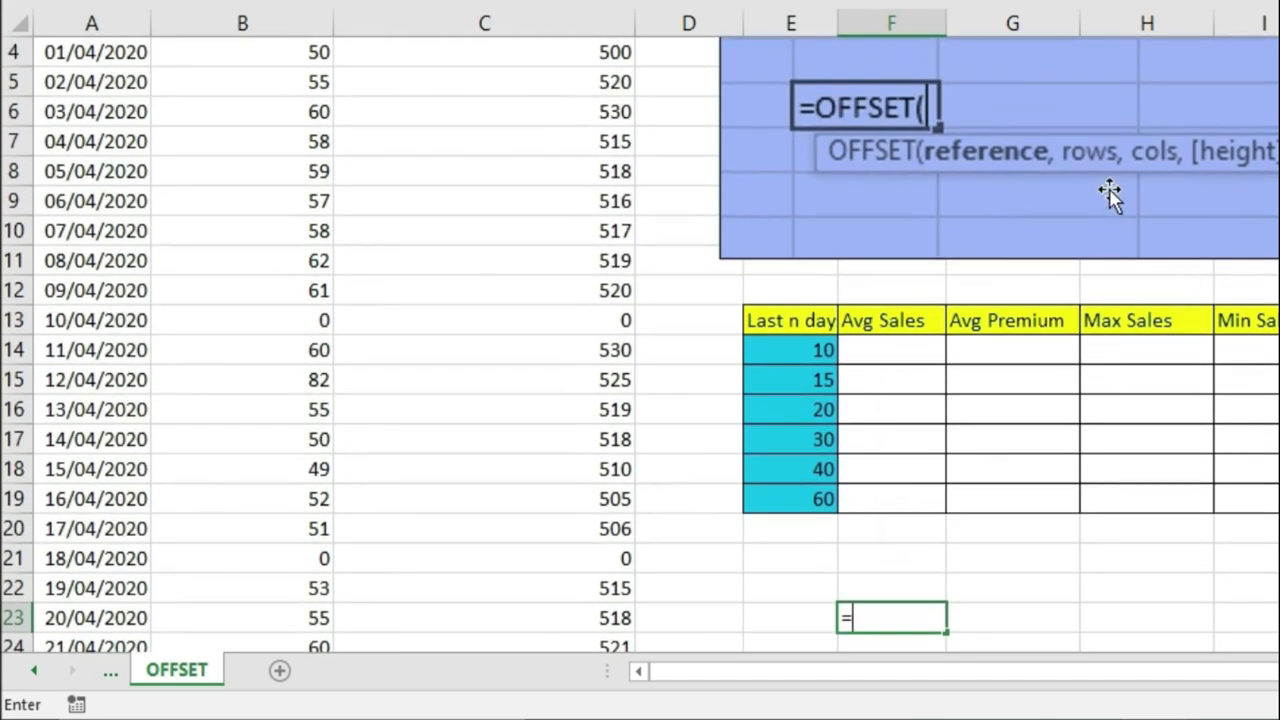
{"action": "type", "text": "o"}
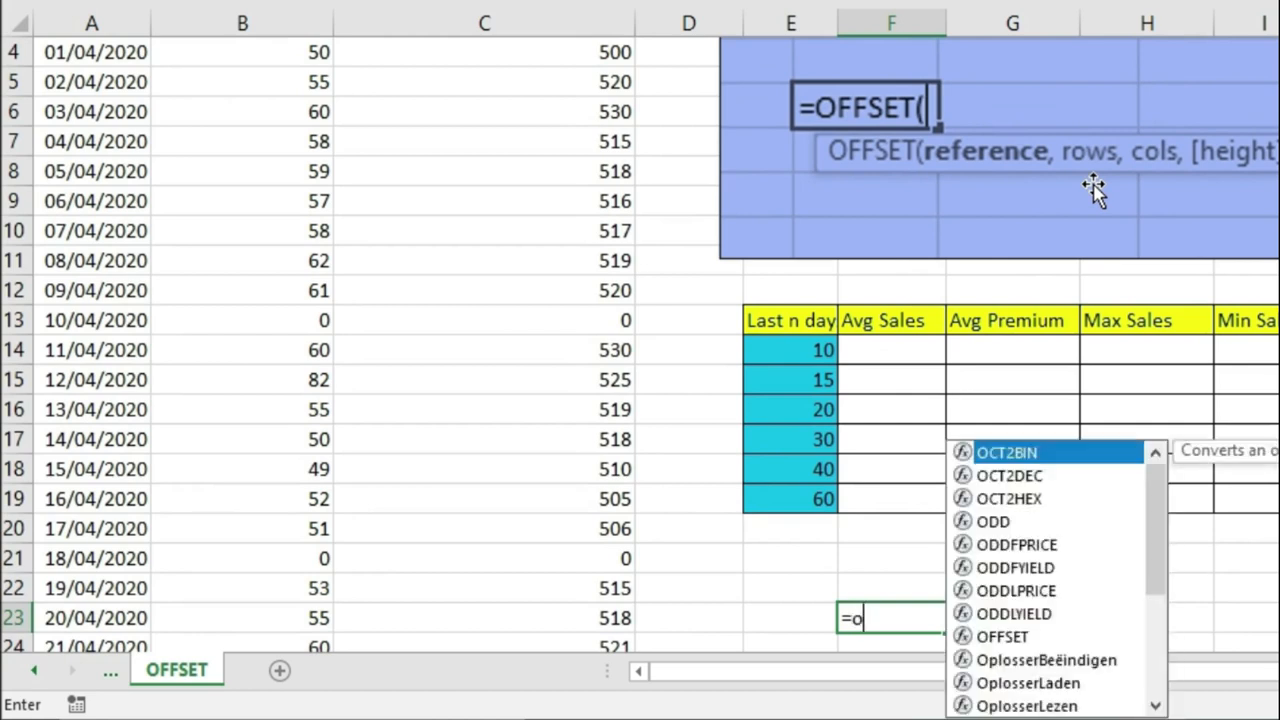
{"action": "type", "text": "ffset"}
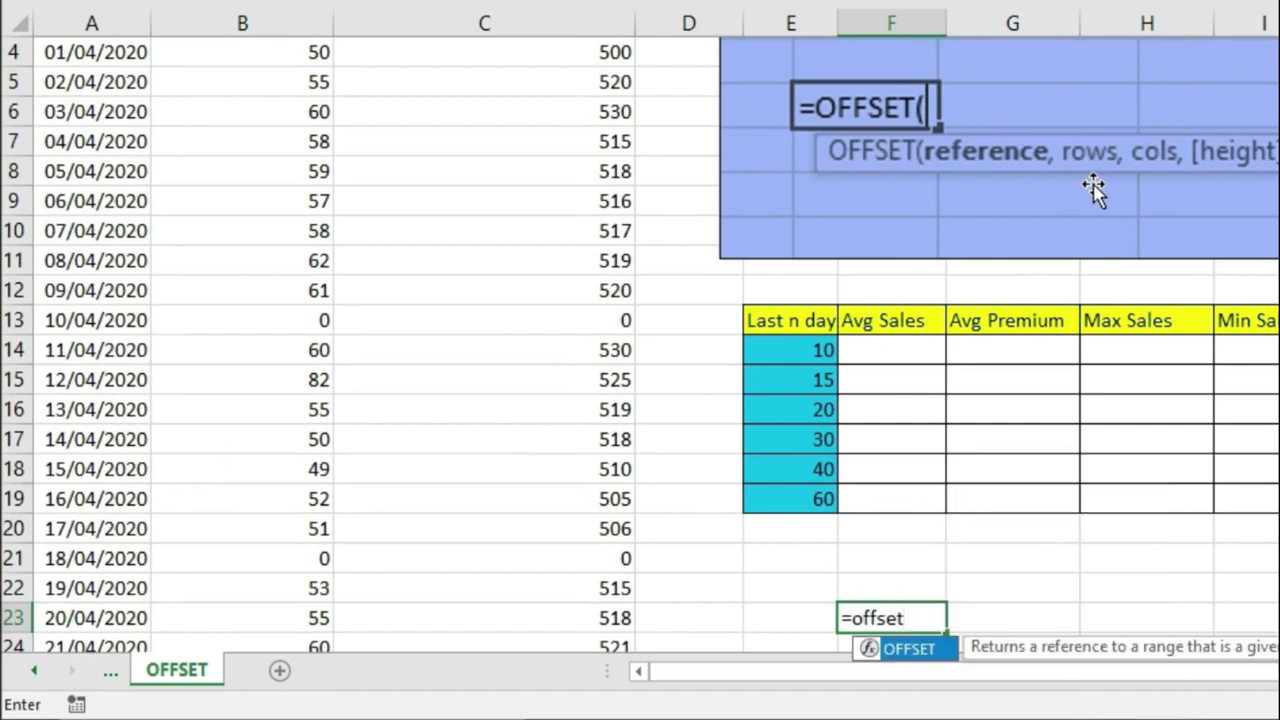
{"action": "type", "text": "("}
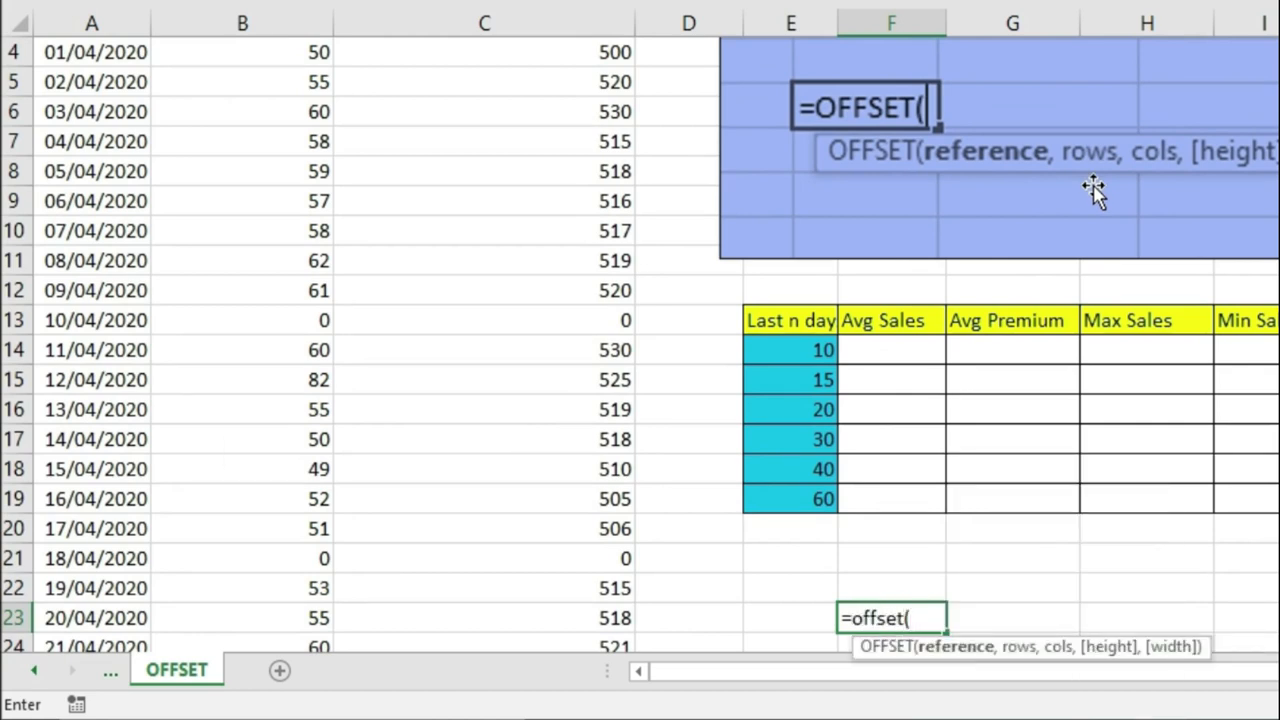
{"action": "left_click", "coordinate": [70, 352]}
{"action": "left_click", "coordinate": [62, 390]}
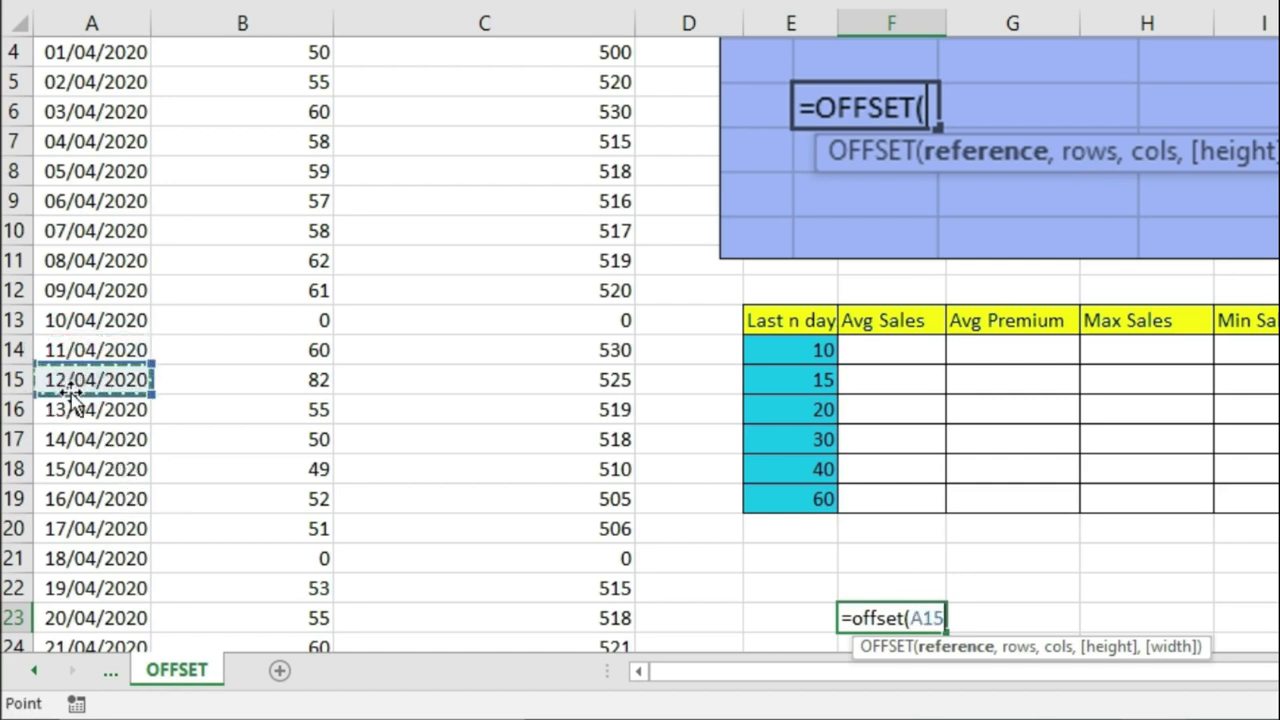
{"action": "type", "text": ",3,1"}
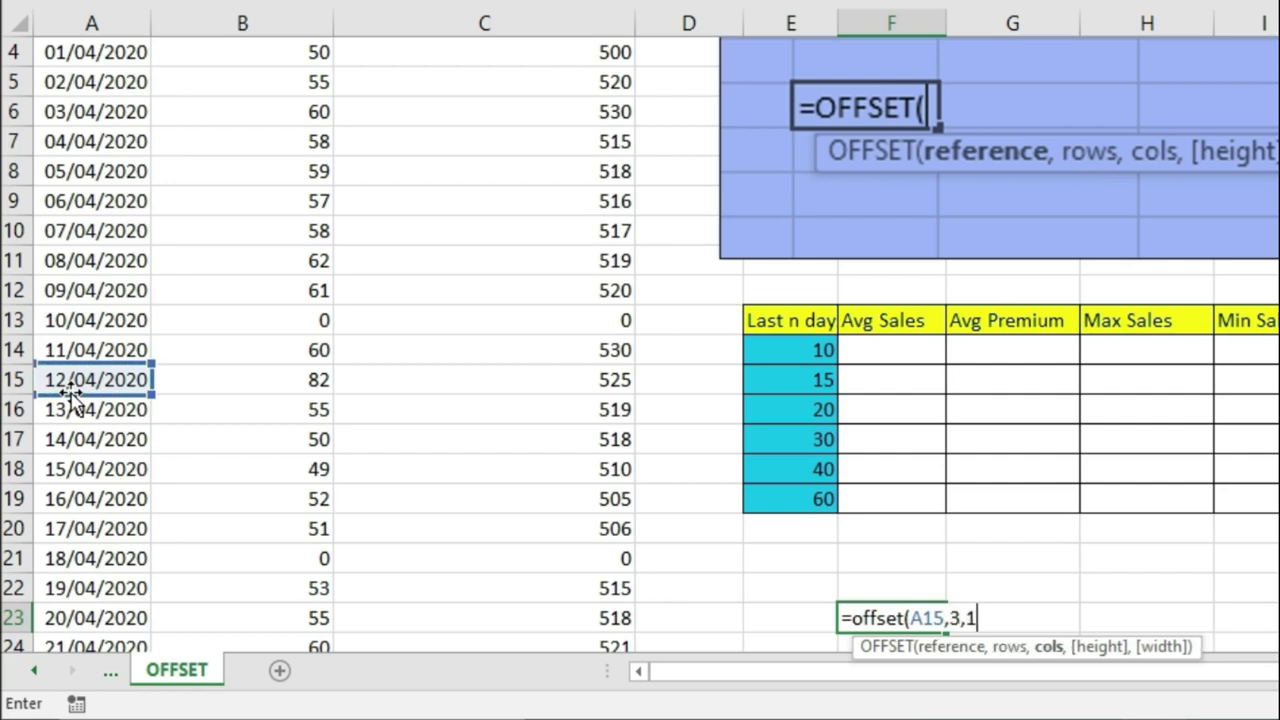
{"action": "type", "text": ")"}
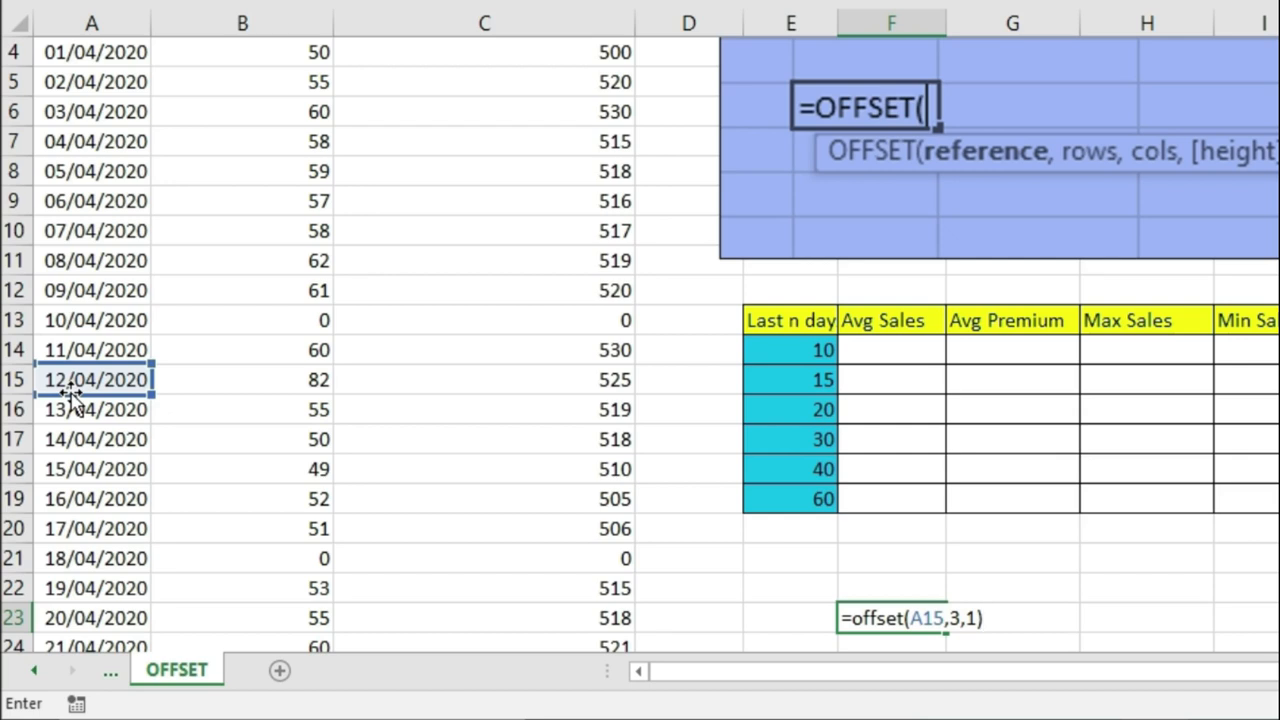
{"action": "key", "text": "Return"}
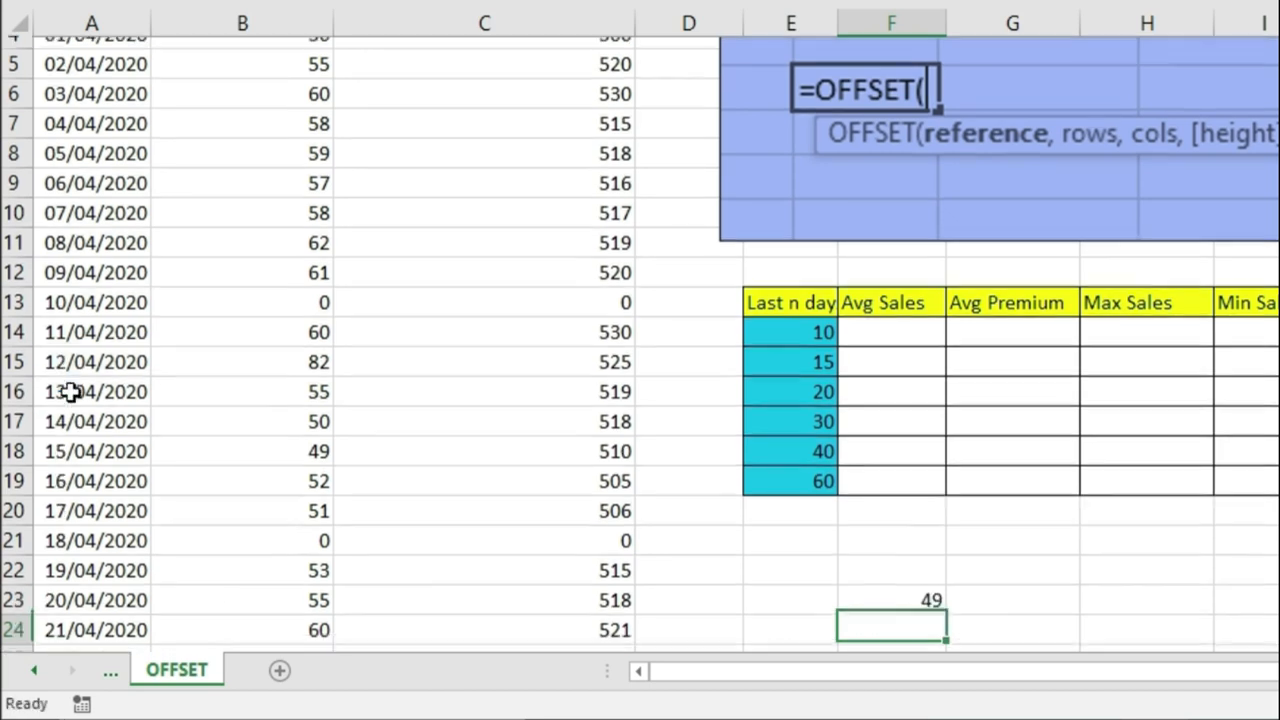
- Trace the offset in the source data from A15 down three rows and across one column to B18
{"action": "key", "text": "Up"}
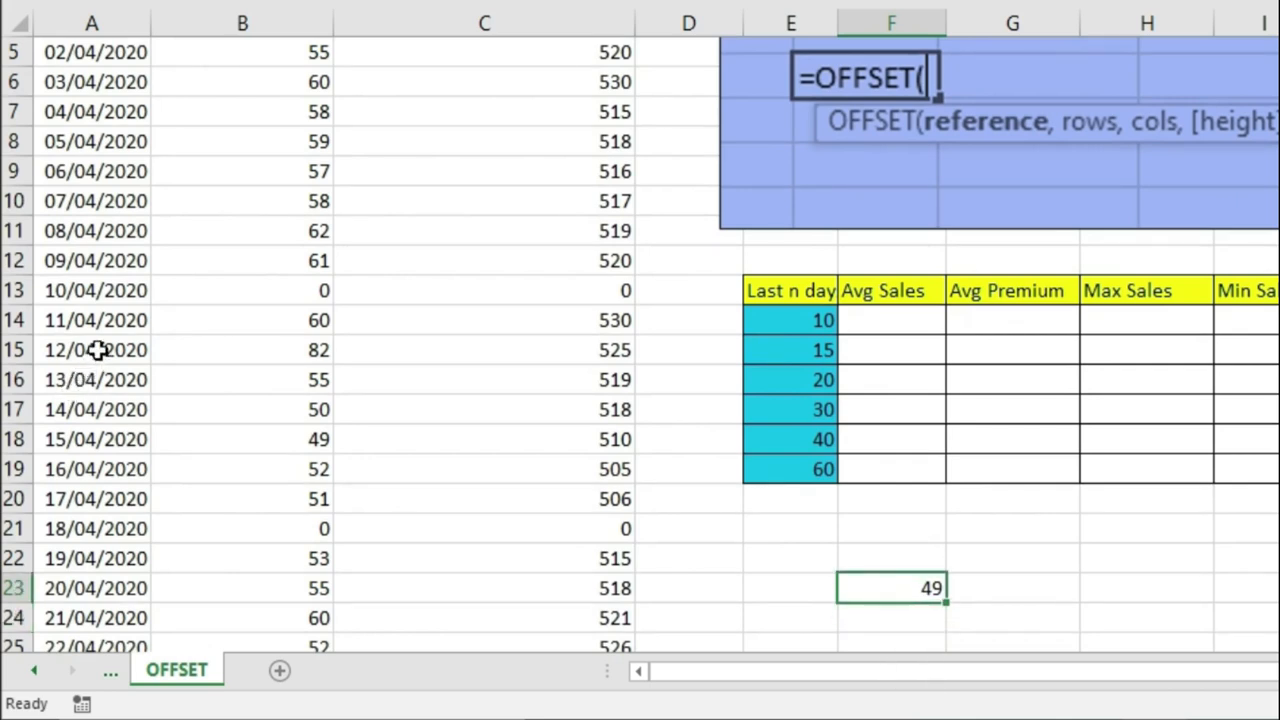
{"action": "left_click", "coordinate": [94, 352]}
{"action": "left_click", "coordinate": [97, 380]}
{"action": "left_click", "coordinate": [100, 410]}
{"action": "left_click", "coordinate": [97, 447]}
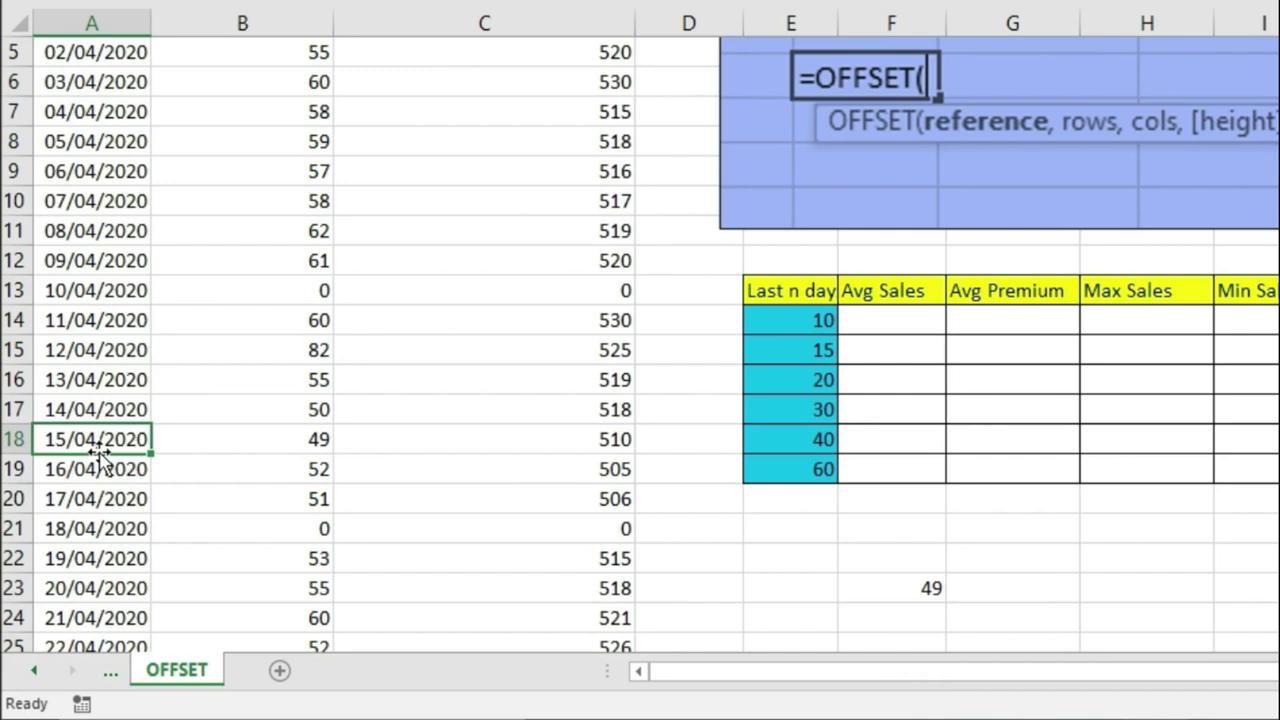
{"action": "left_click", "coordinate": [293, 450]}
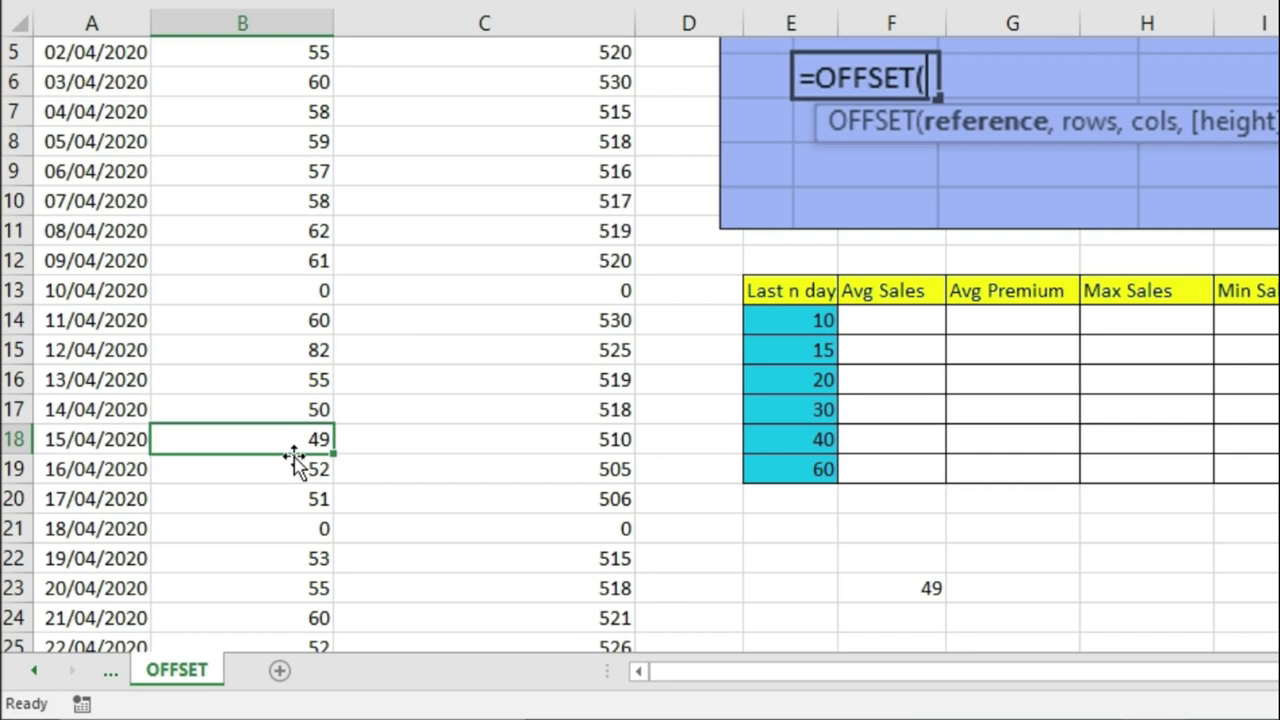
- Extend the formula in F23 with height -3 and width 2, making it =OFFSET(A15,3,1,-3,2)
{"action": "left_click", "coordinate": [890, 603]}
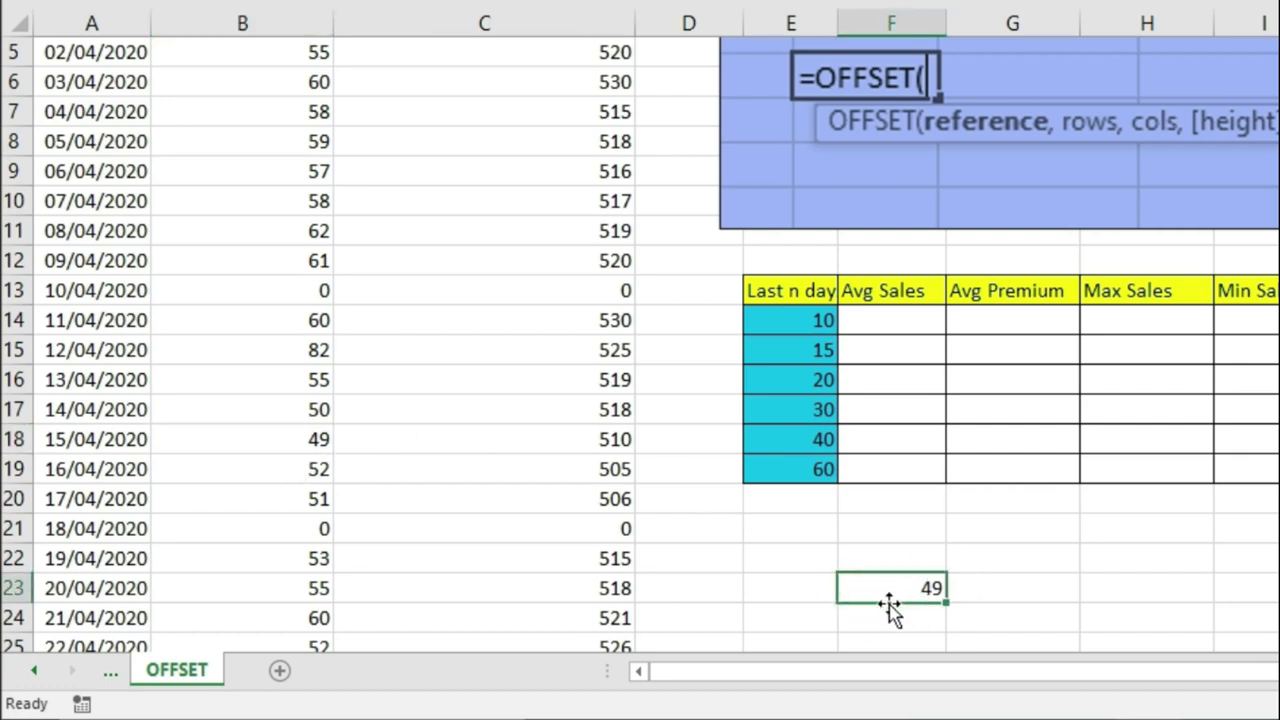
{"action": "key", "text": "F2"}
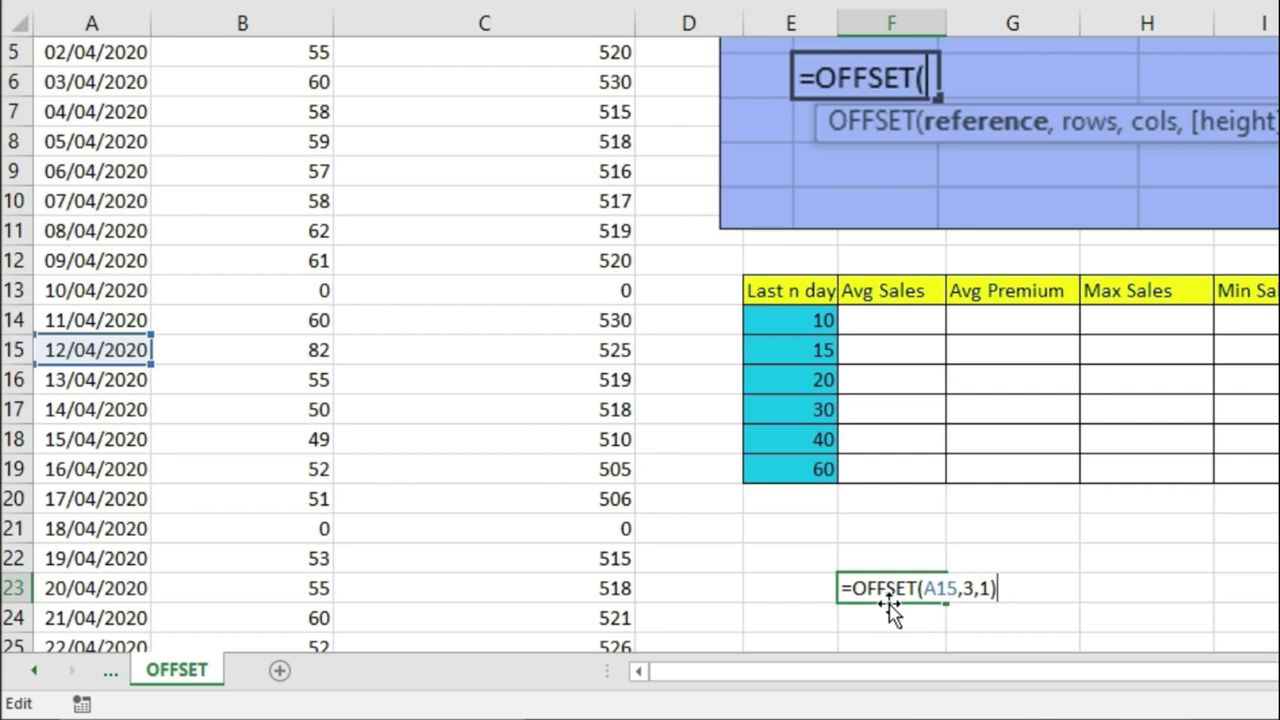
{"action": "key", "text": "BackSpace"}
{"action": "type", "text": ","}
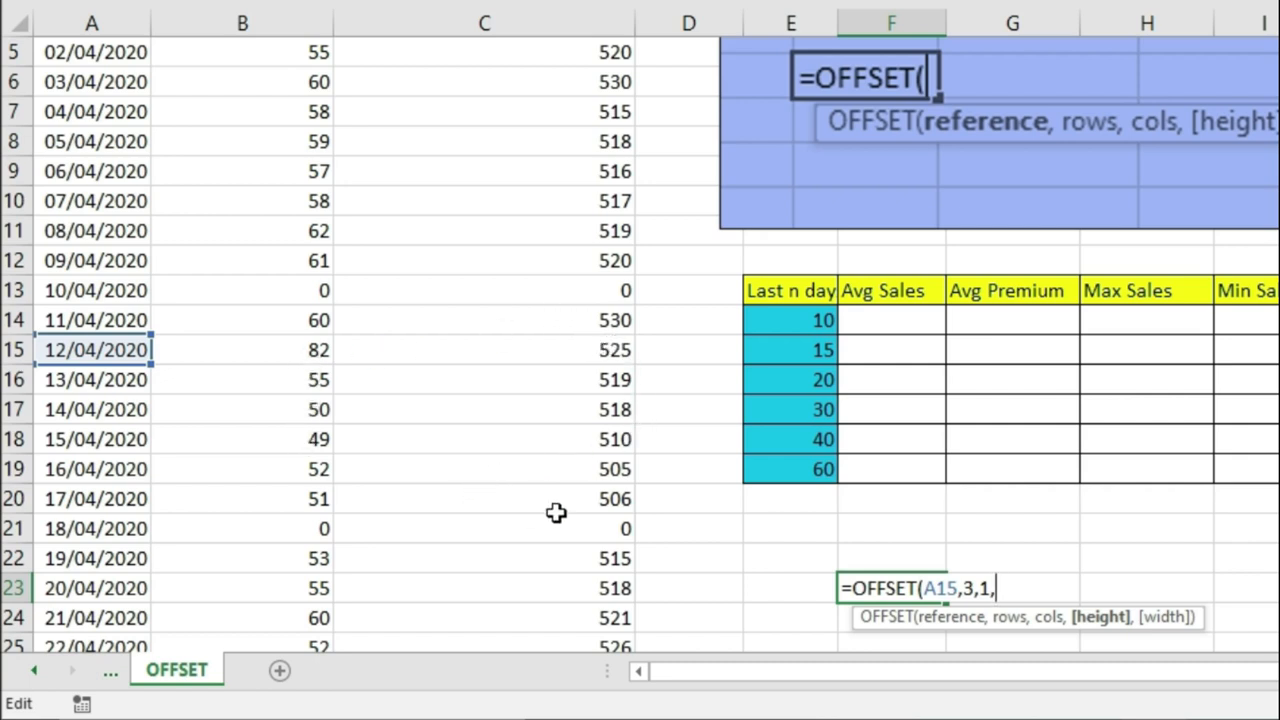
{"action": "type", "text": "-3,2"}
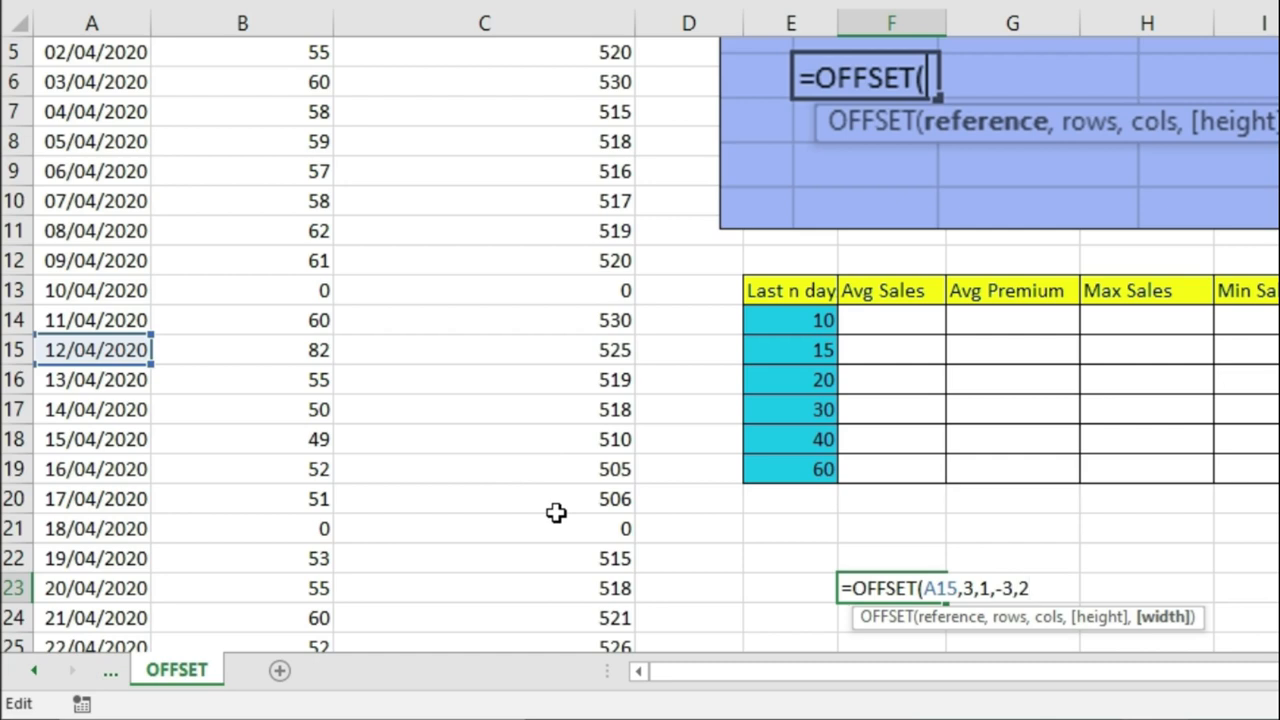
{"action": "type", "text": ")"}
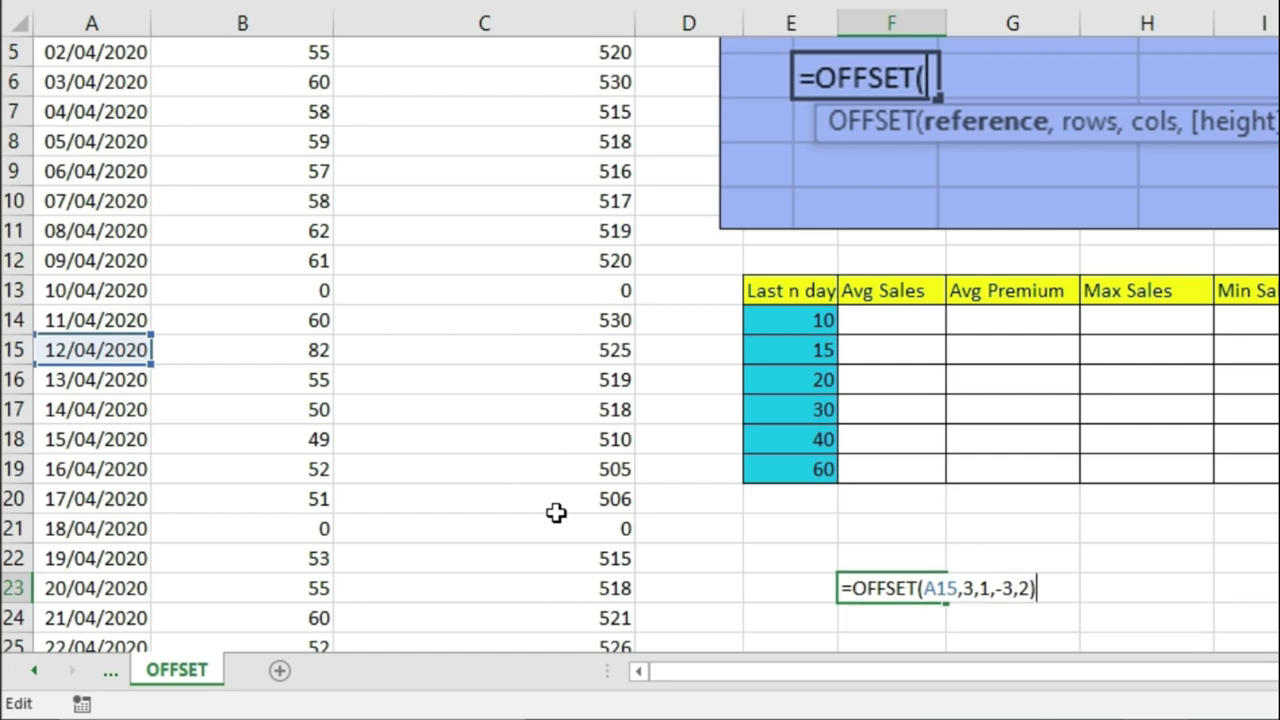
{"action": "key", "text": "Return"}
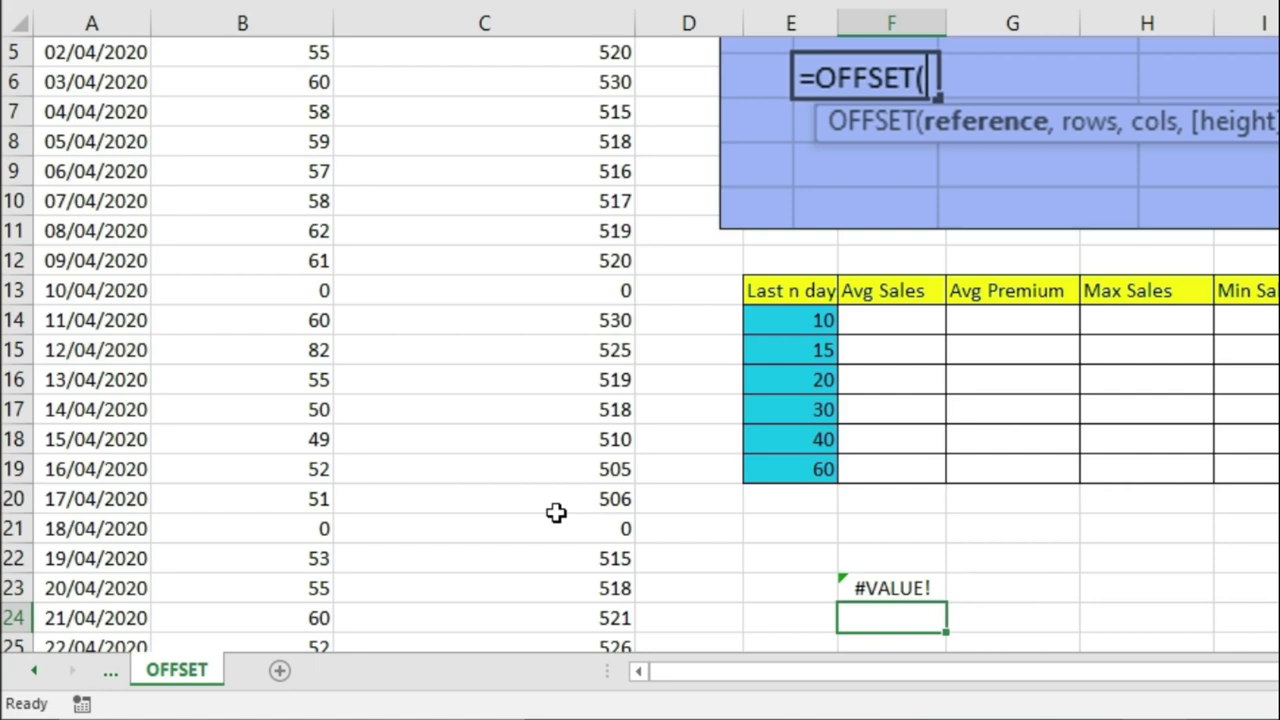
- Enter the F23 OFFSET formula as an array formula across the range F23:G25
{"action": "scroll", "coordinate": [570, 525], "scroll_direction": "down", "scroll_amount": 1}
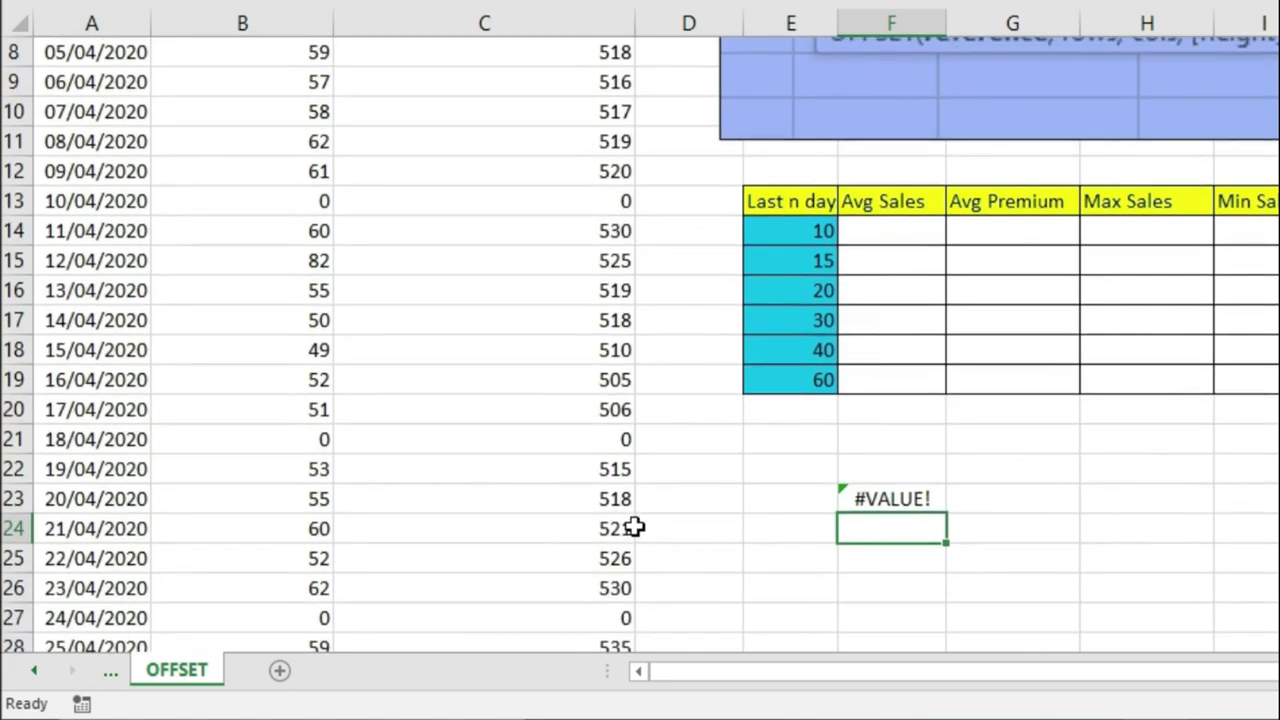
{"action": "key", "text": "Up"}
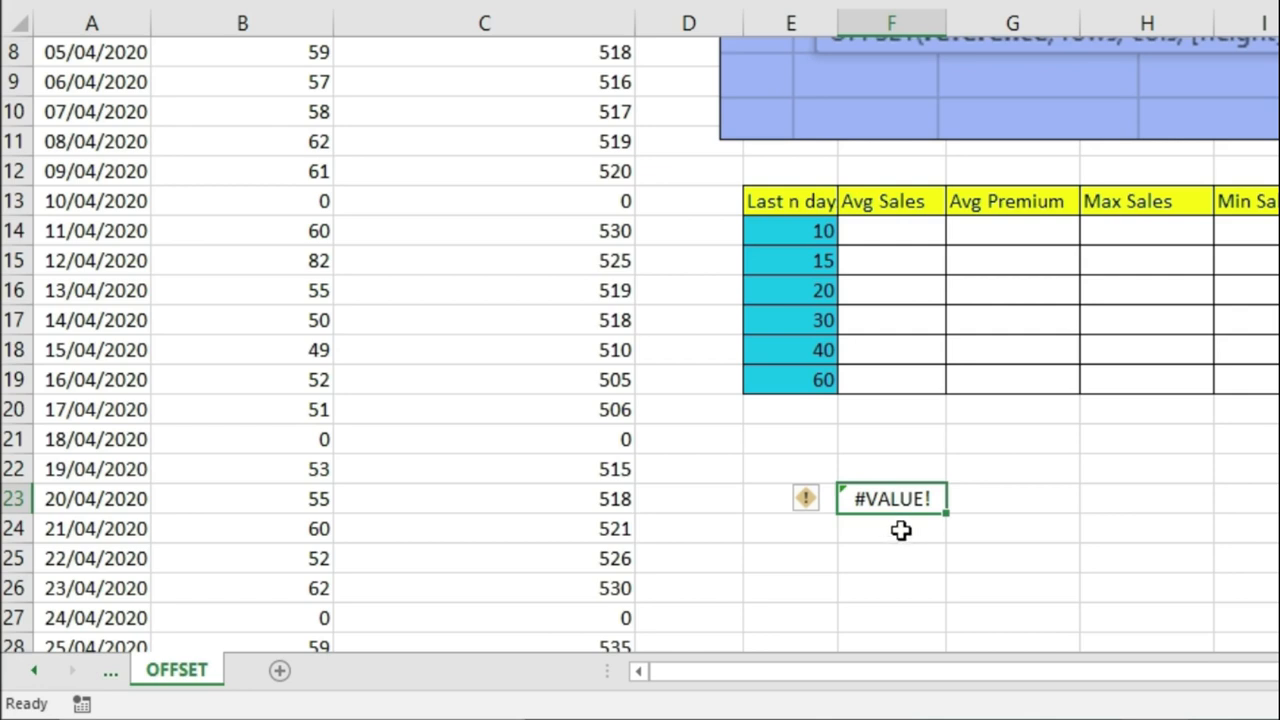
{"action": "left_click_drag", "start_coordinate": [908, 505], "coordinate": [952, 553]}
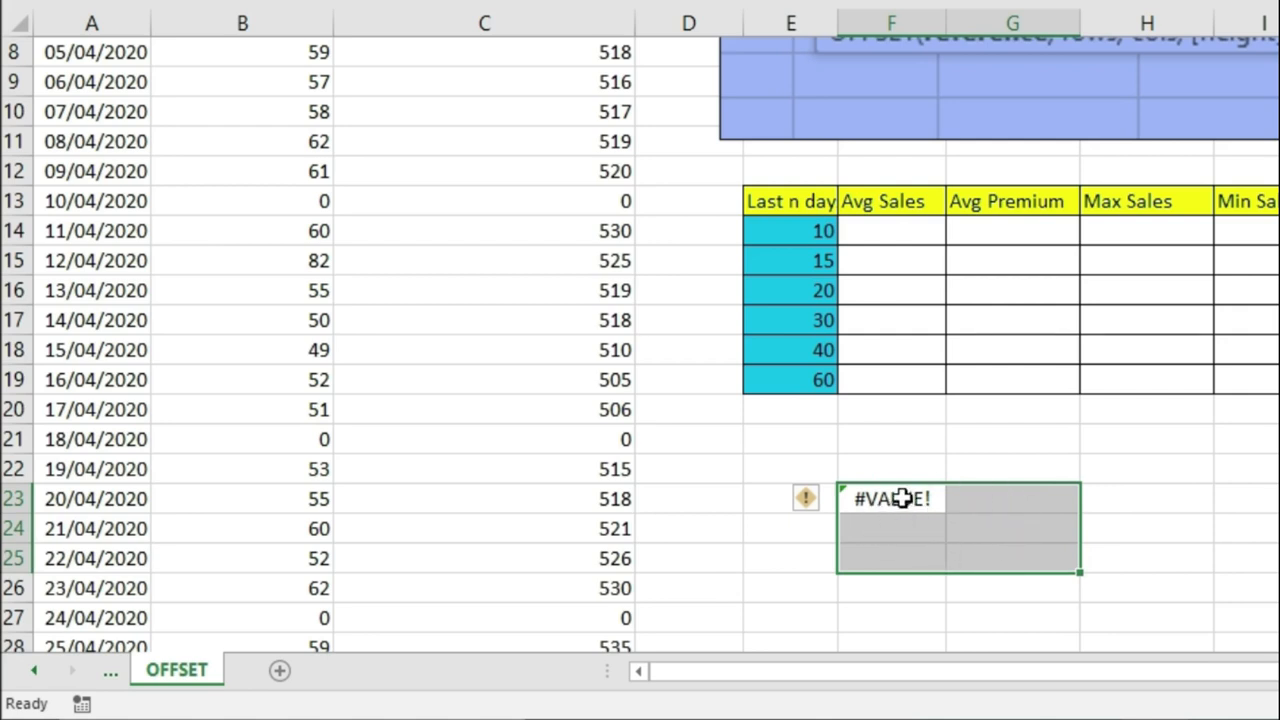
{"action": "key", "text": "F2"}
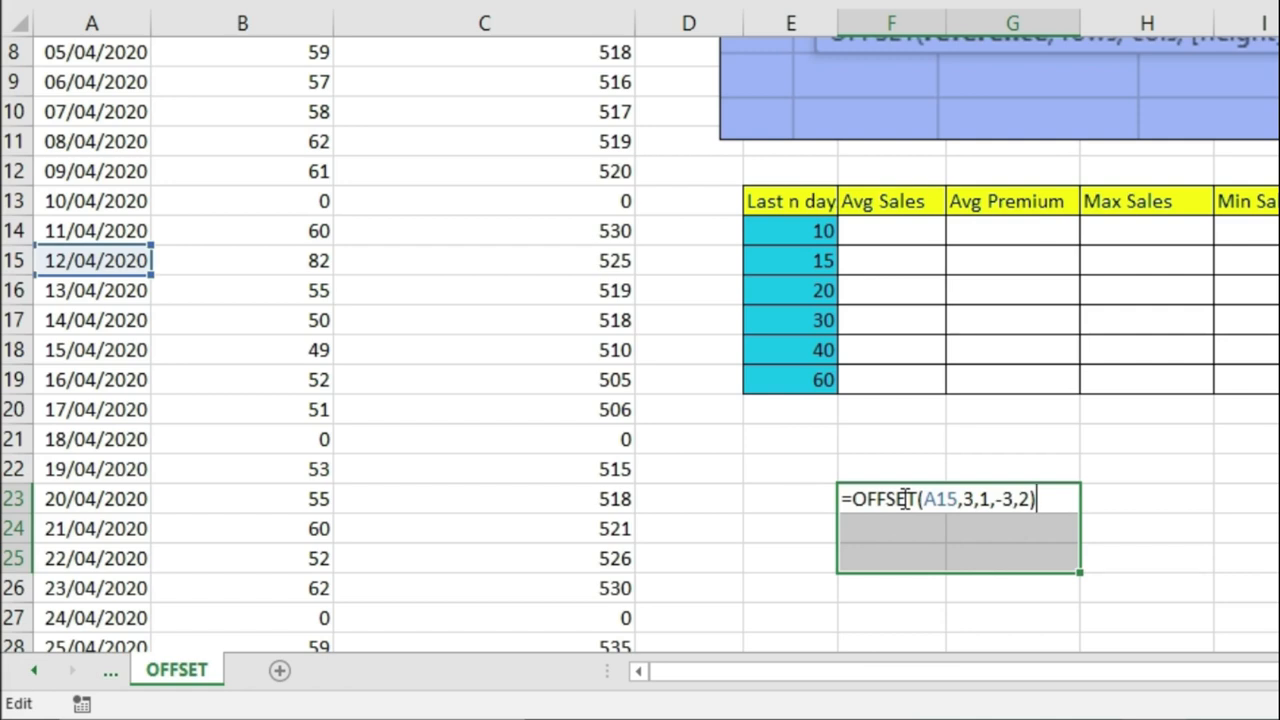
{"action": "key", "text": "ctrl+shift+Return"}
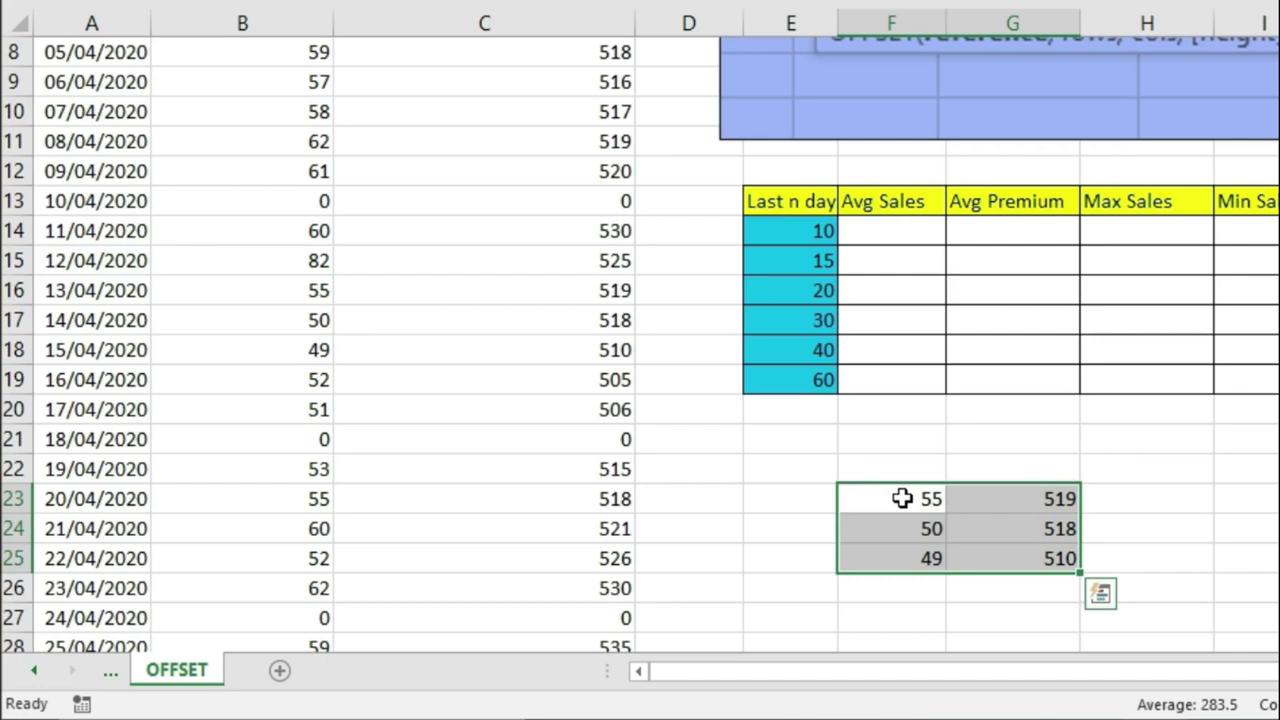
- Compare the array output in F23:G25 with the source cells B16:C18, tracing three rows up and two columns wide from B18
{"action": "key", "text": "Up"}
{"action": "key", "text": "Down"}
{"action": "key", "text": "Right"}
{"action": "key", "text": "Left"}
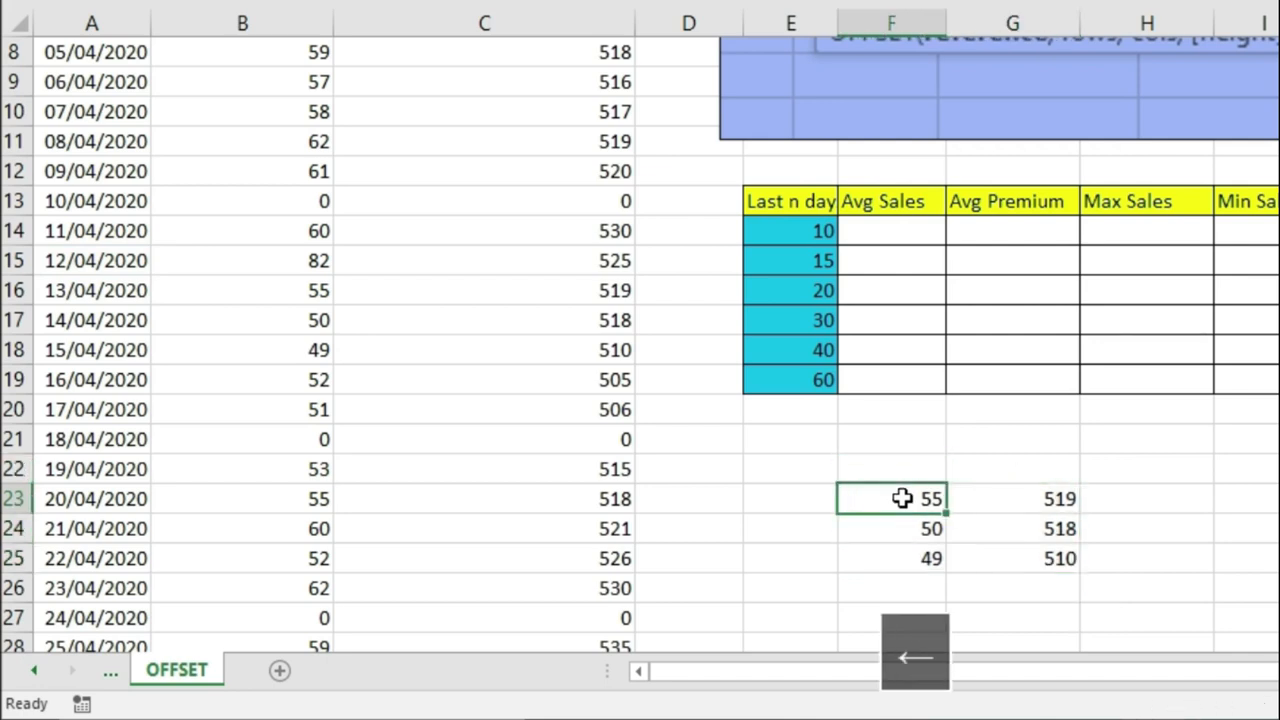
{"action": "left_click", "coordinate": [314, 360]}
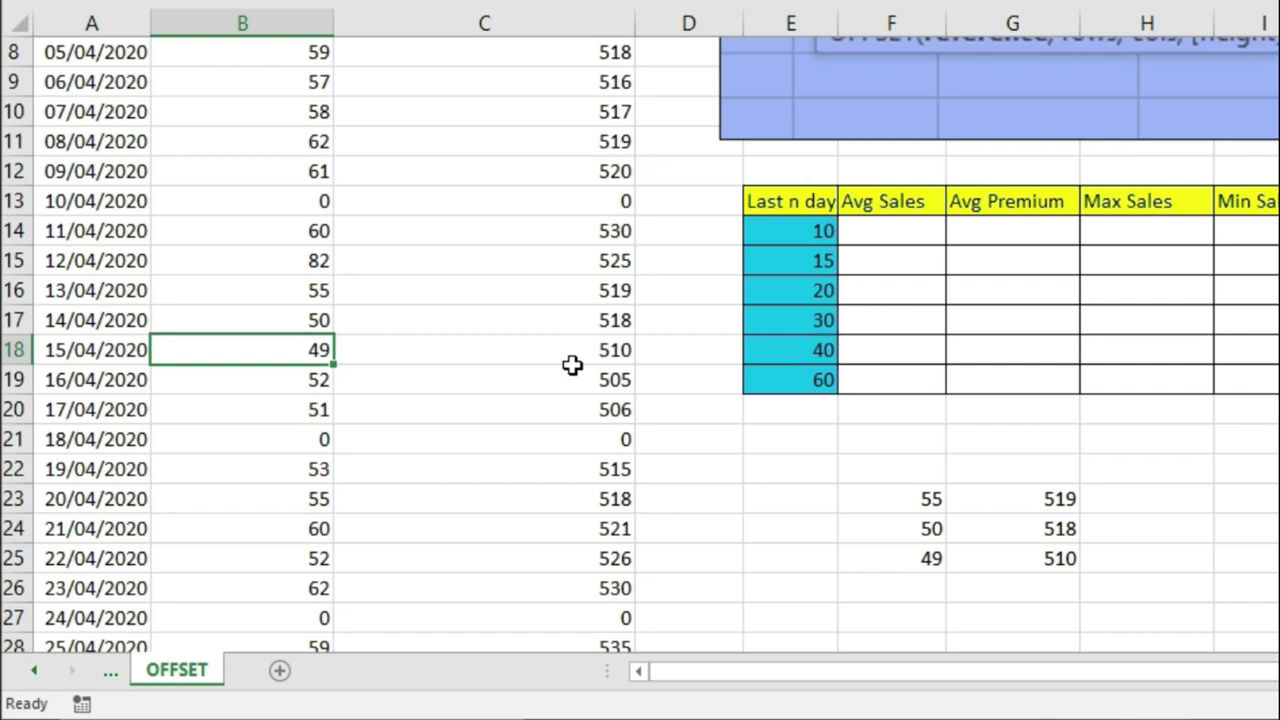
{"action": "key", "text": "Up"}
{"action": "key", "text": "Up"}
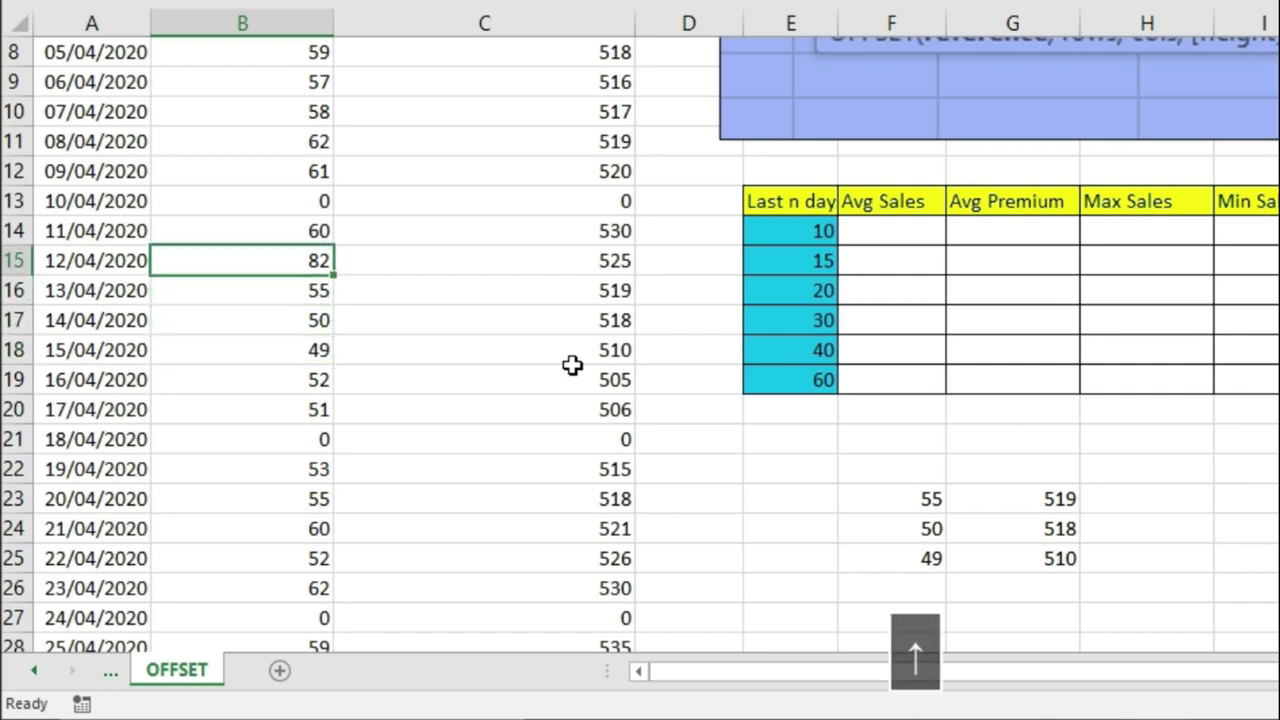
{"action": "key", "text": "Down"}
{"action": "key", "text": "Down"}
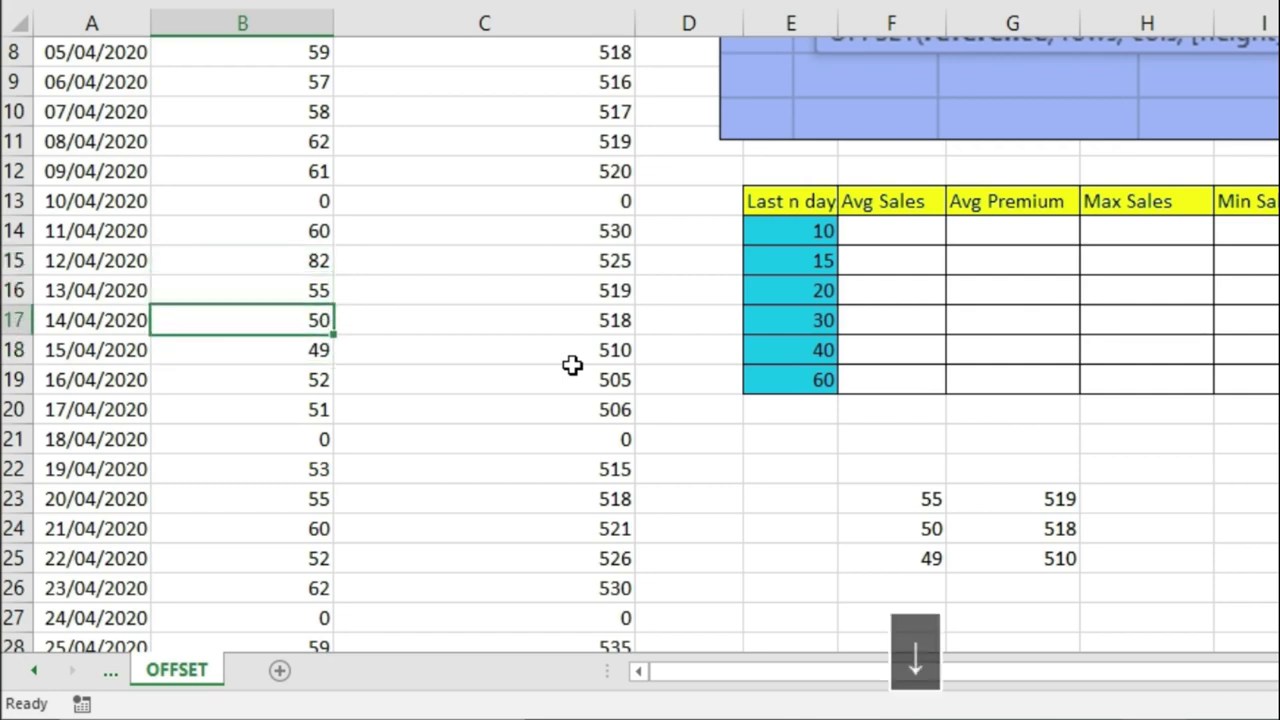
{"action": "key", "text": "Right"}
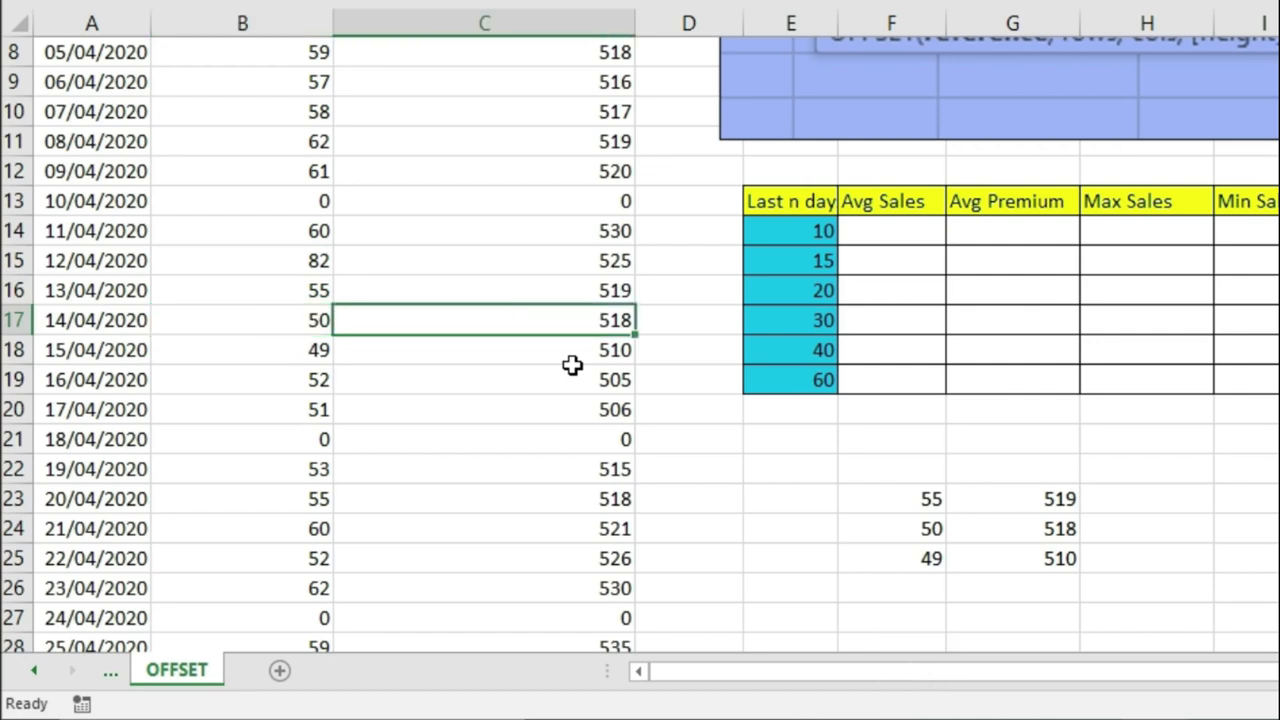
{"action": "key", "text": "Left"}
{"action": "key", "text": "Down"}
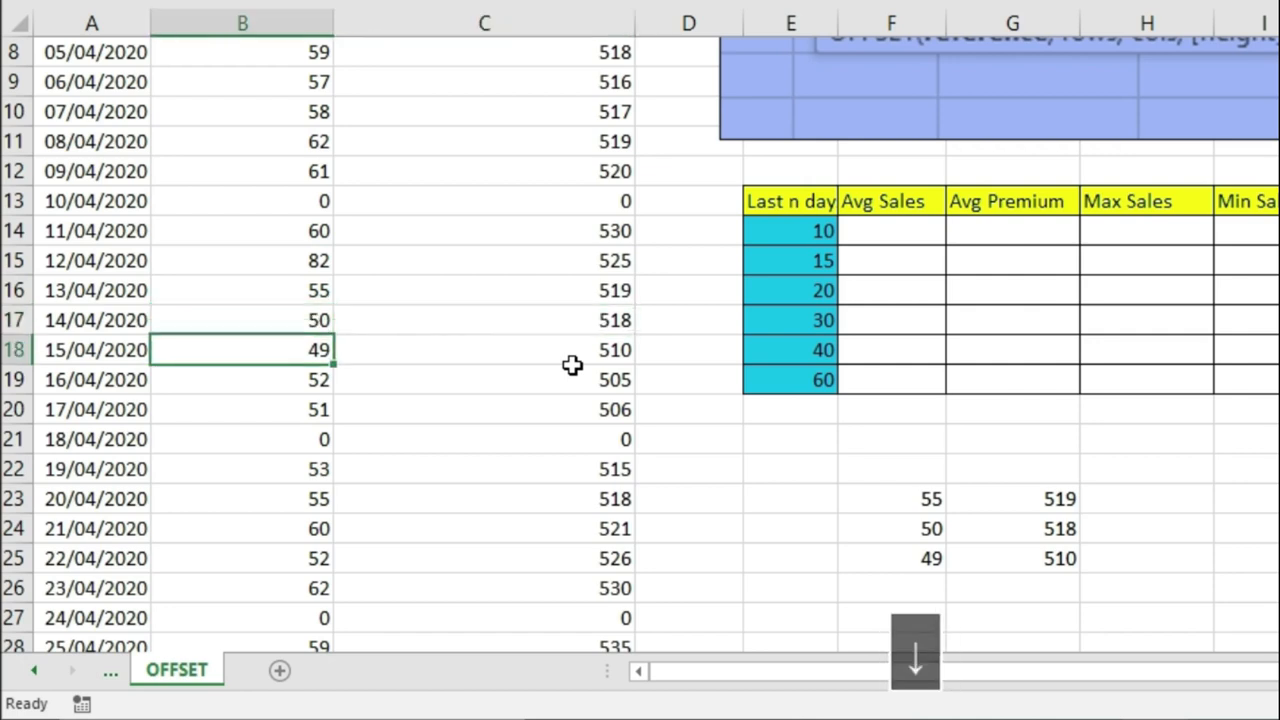
{"action": "key", "text": "Right"}
{"action": "key", "text": "Left"}
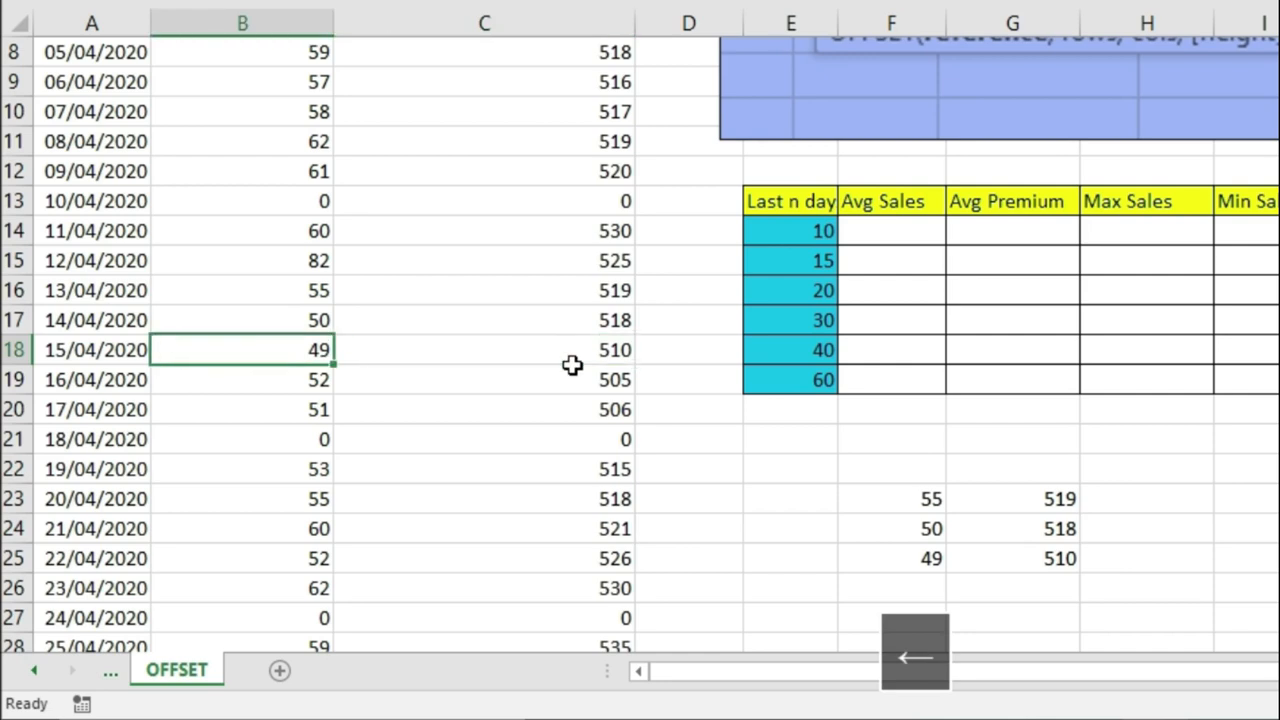
{"action": "key", "text": "Up"}
{"action": "key", "text": "Right"}
{"action": "key", "text": "Left"}
{"action": "key", "text": "Up"}
{"action": "key", "text": "Right"}
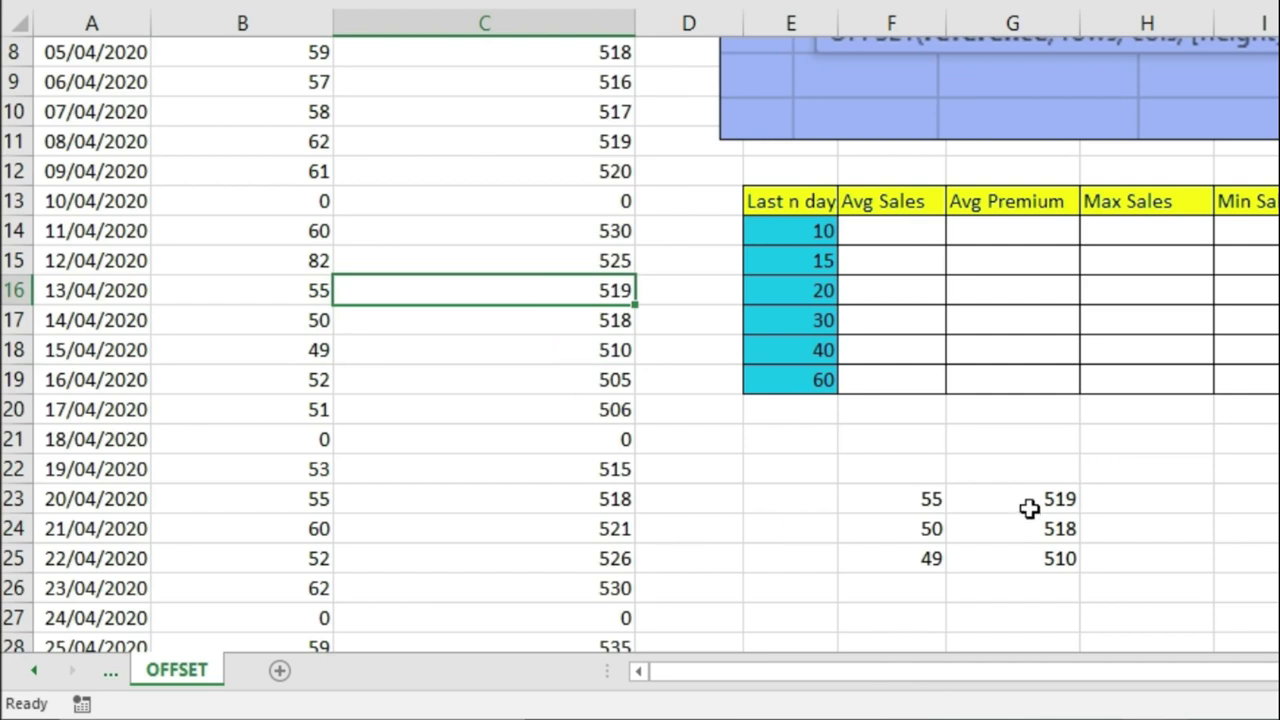
- Clear the array results from F23:G25 and save the workbook
{"action": "scroll", "coordinate": [1029, 508], "scroll_direction": "up", "scroll_amount": 2}
{"action": "scroll", "coordinate": [1029, 508], "scroll_direction": "down", "scroll_amount": 2}
{"action": "left_click_drag", "start_coordinate": [906, 505], "coordinate": [1029, 558]}
{"action": "key", "text": "Delete"}
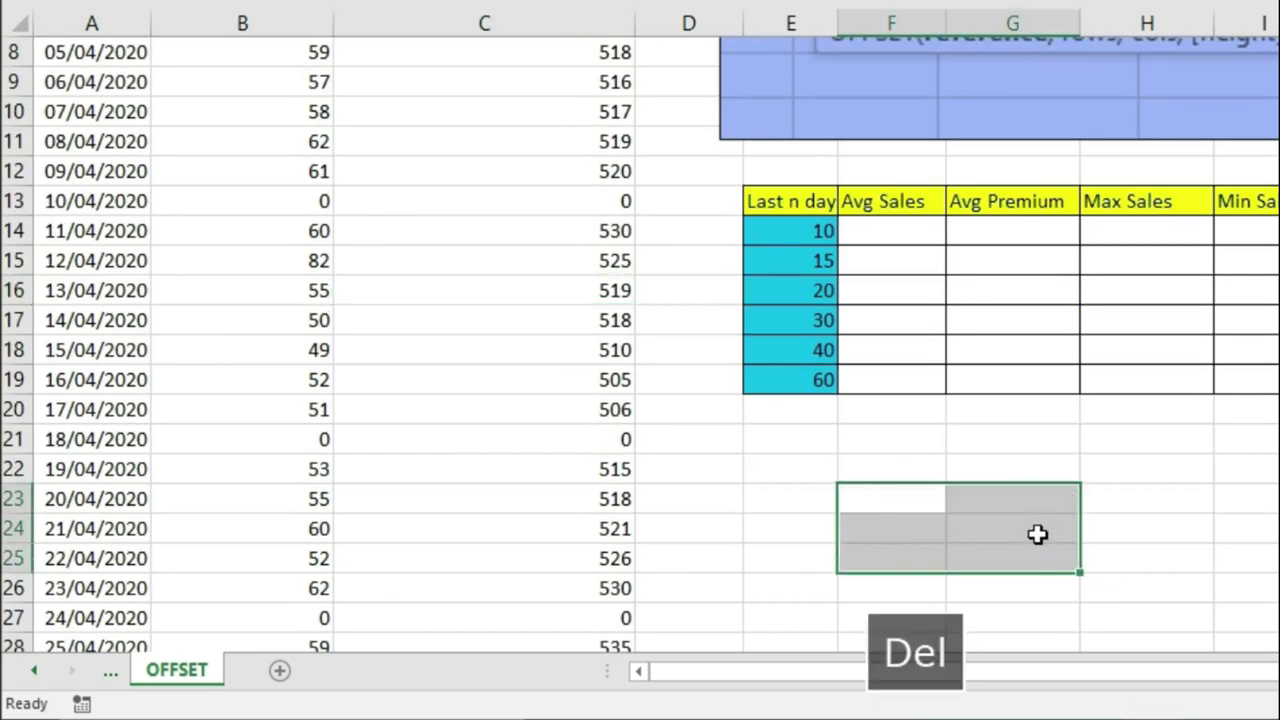
{"action": "scroll", "coordinate": [1035, 535], "scroll_direction": "up", "scroll_amount": 2}
{"action": "key", "text": "ctrl+s"}
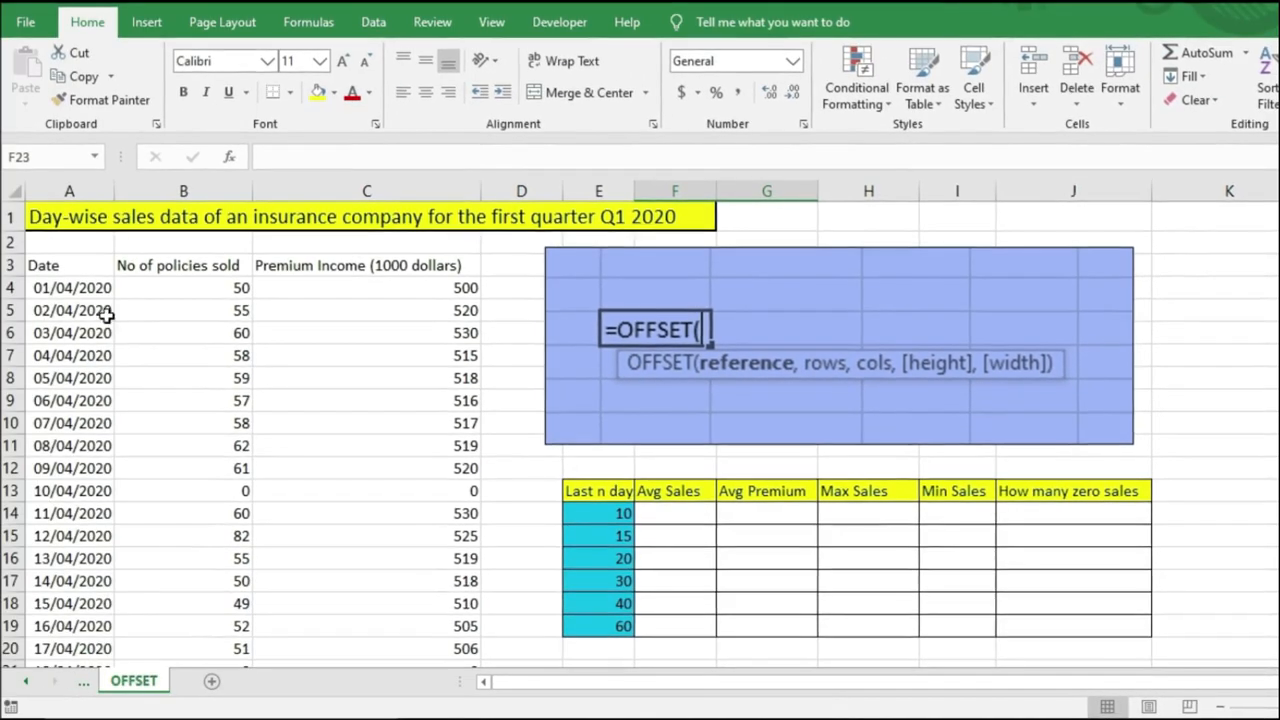
- Convert the sales data in A3:C94 into a table with headers and name it SalesData
{"action": "left_click", "coordinate": [78, 276]}
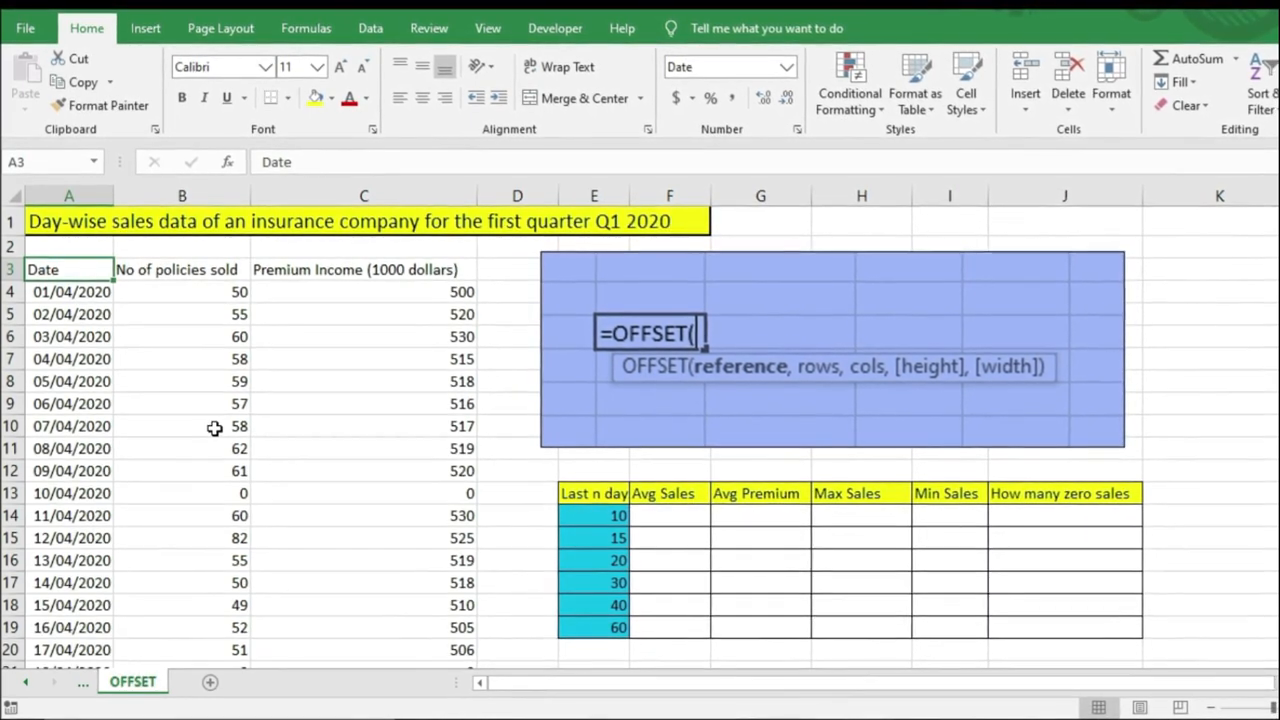
{"action": "key", "text": "ctrl+l"}
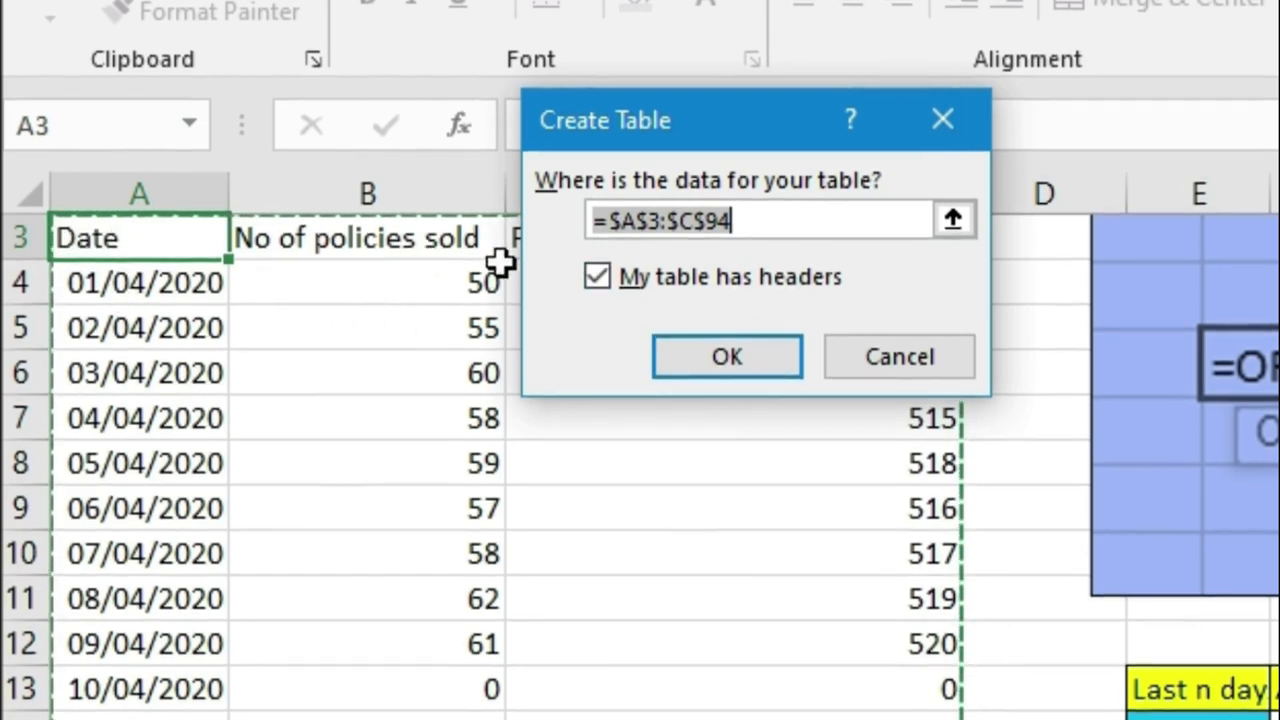
{"action": "left_click", "coordinate": [727, 360]}
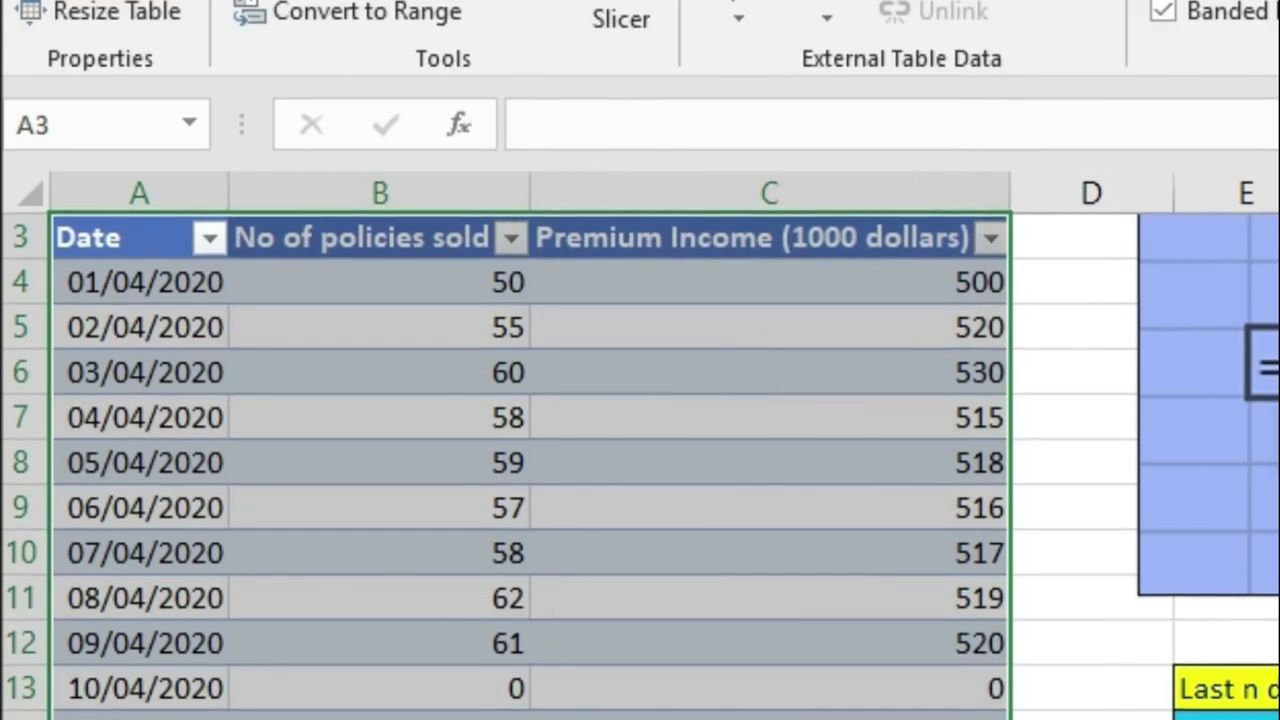
{"action": "left_click", "coordinate": [137, 21]}
{"action": "type", "text": "SalesData"}
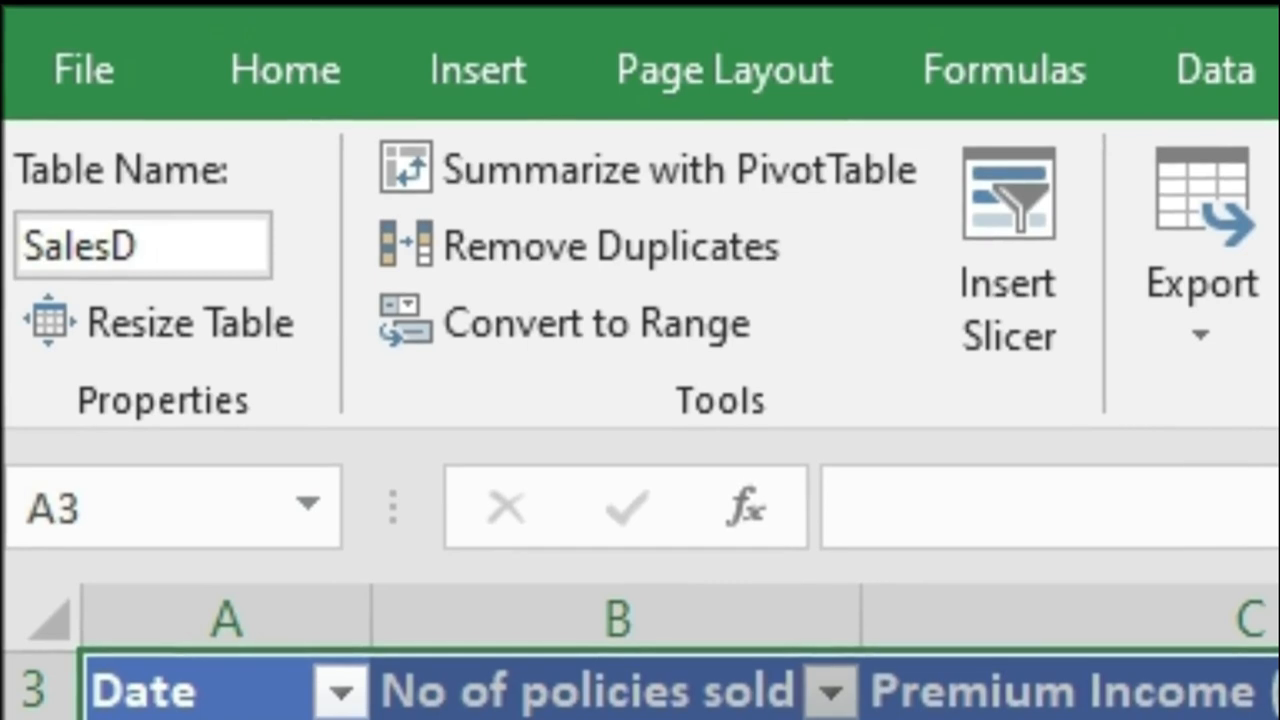
{"action": "key", "text": "Return"}
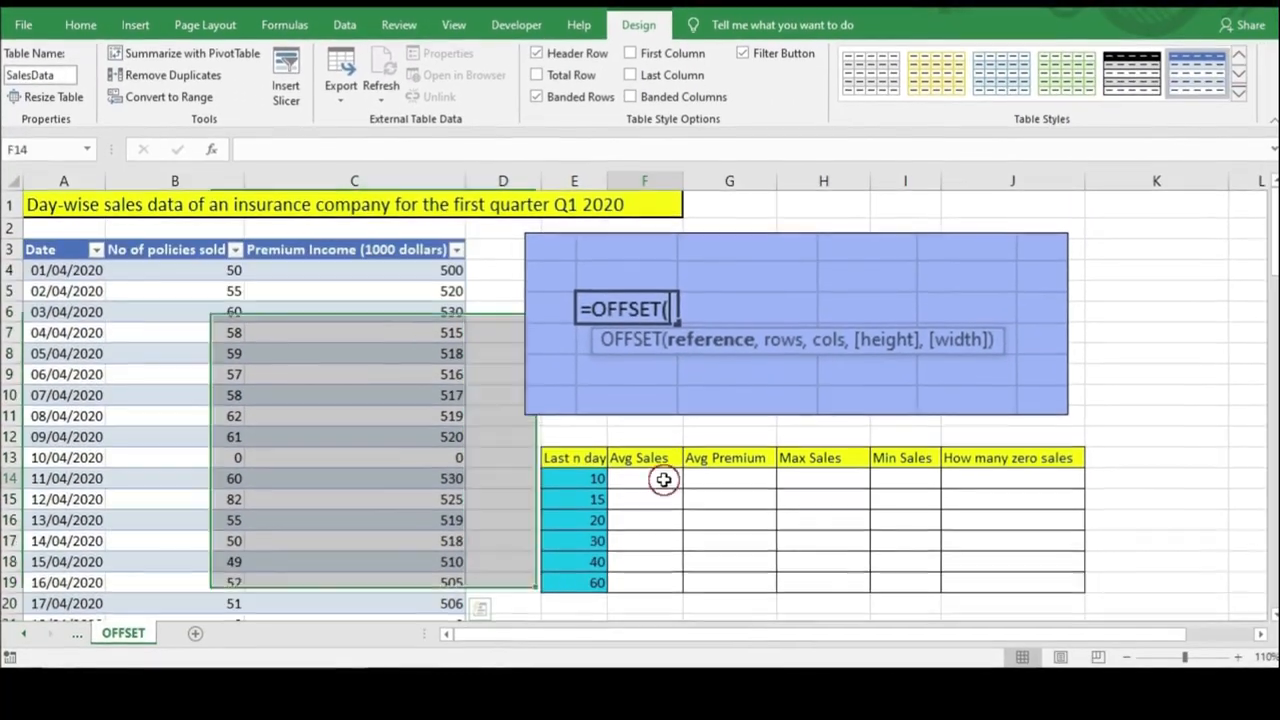
- Begin the 10-day Avg Sales formula in F14 as AVERAGE of an OFFSET, with the SalesData Date header as the reference
{"action": "left_click", "coordinate": [662, 490]}
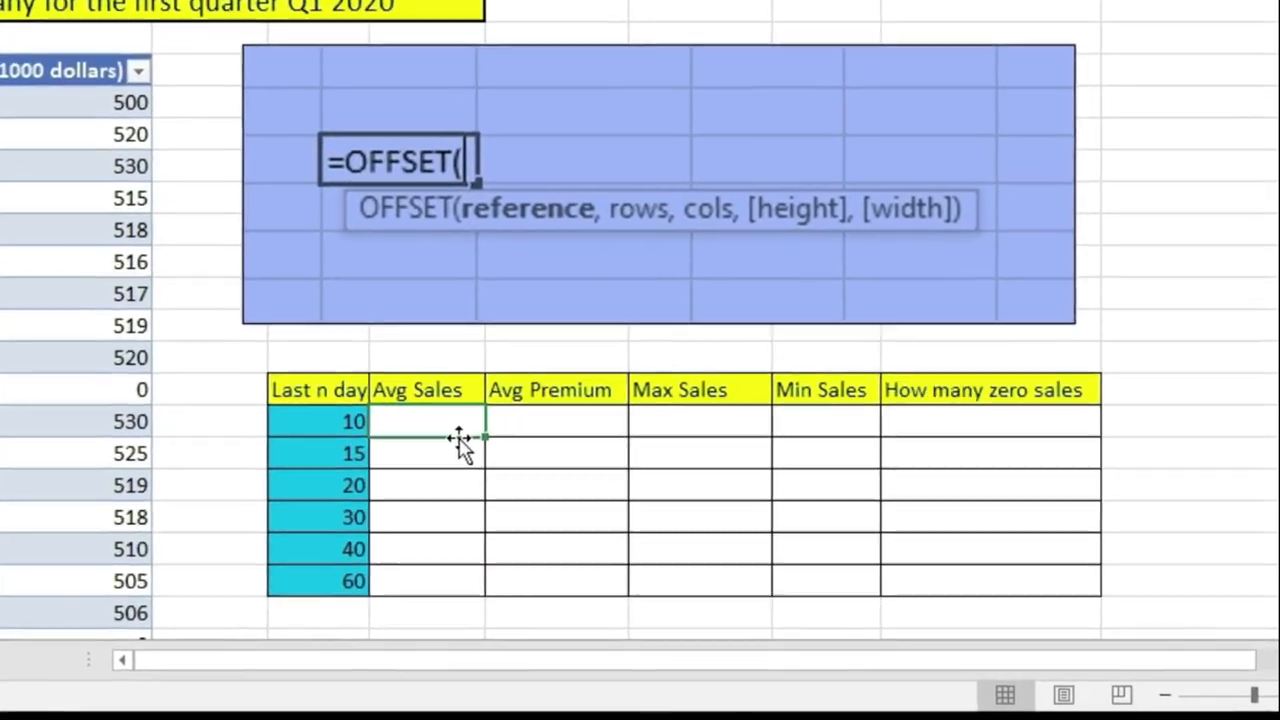
{"action": "type", "text": "=ave"}
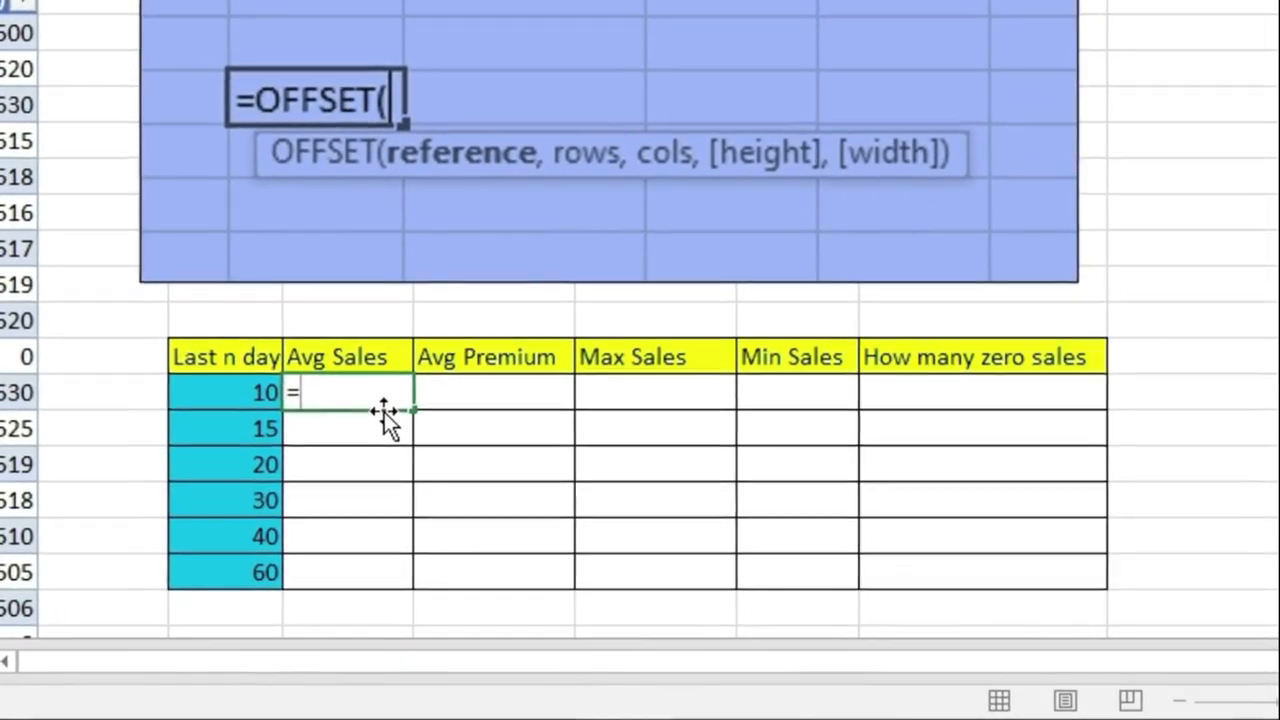
{"action": "type", "text": "rage("}
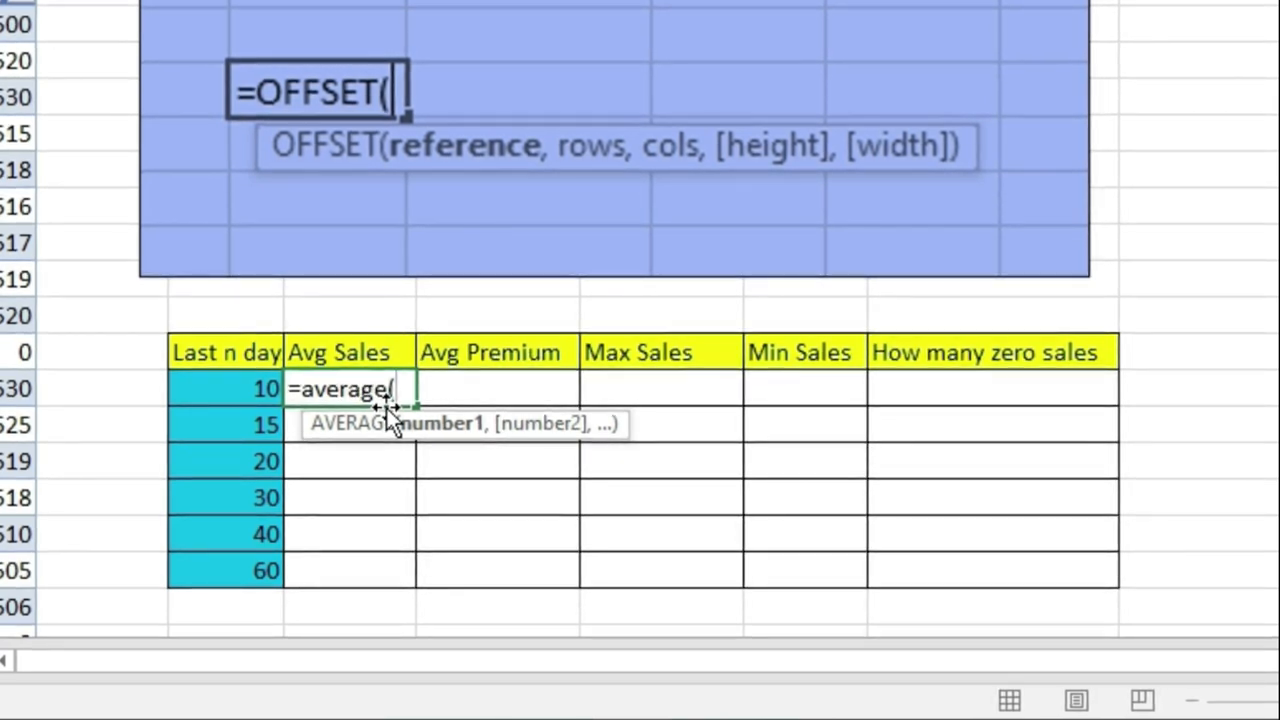
{"action": "type", "text": "offs"}
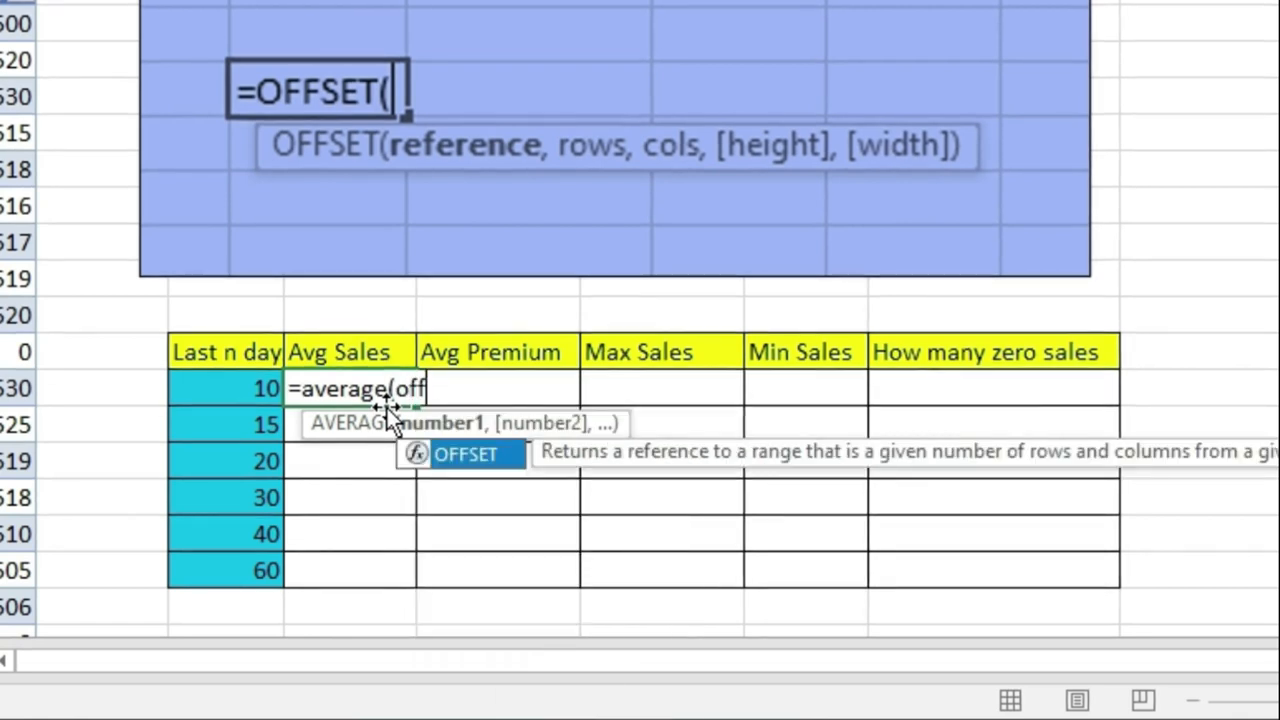
{"action": "type", "text": "et("}
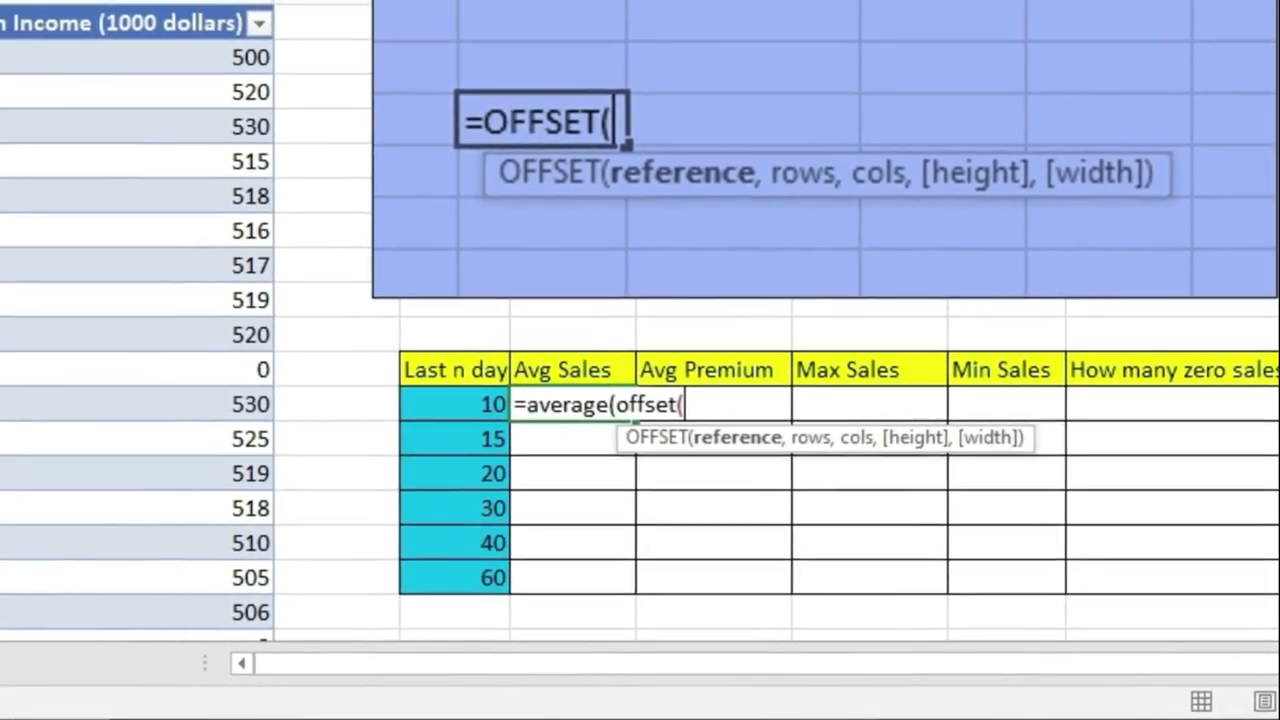
{"action": "left_click", "coordinate": [94, 91]}
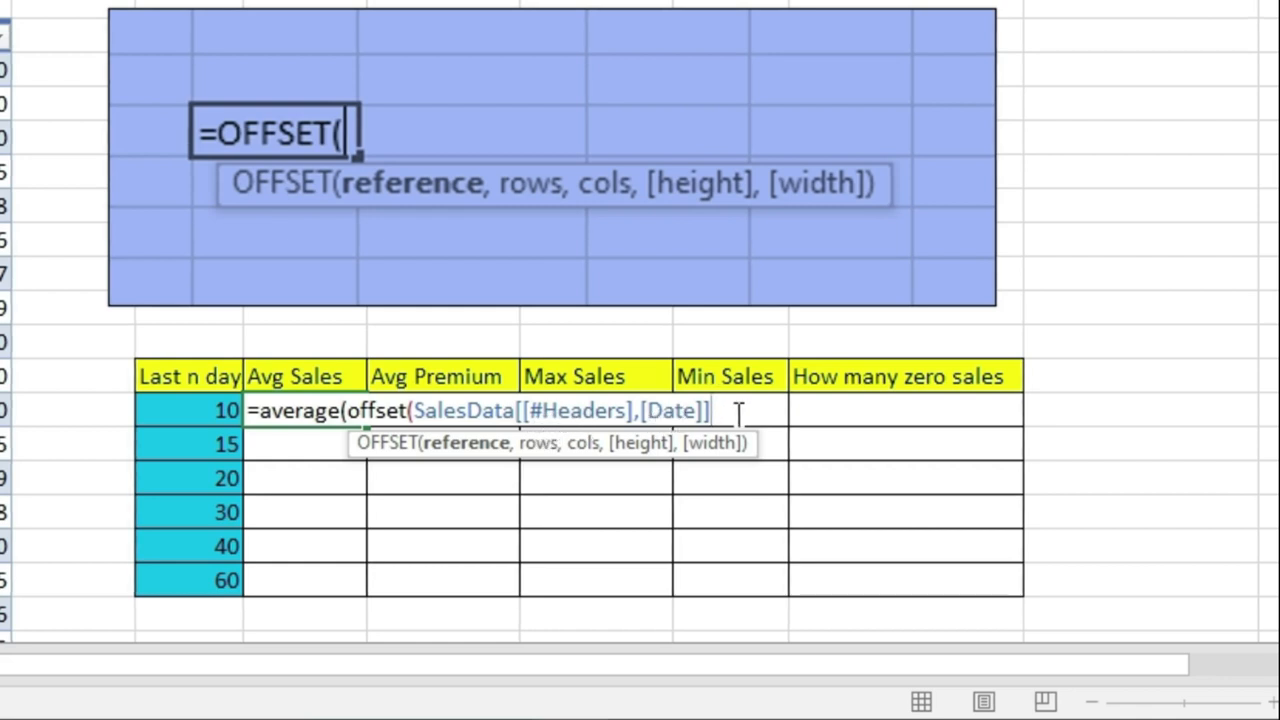
- Supply ROWS(SalesData) as the rows argument of the OFFSET in F14
{"action": "type", "text": ","}
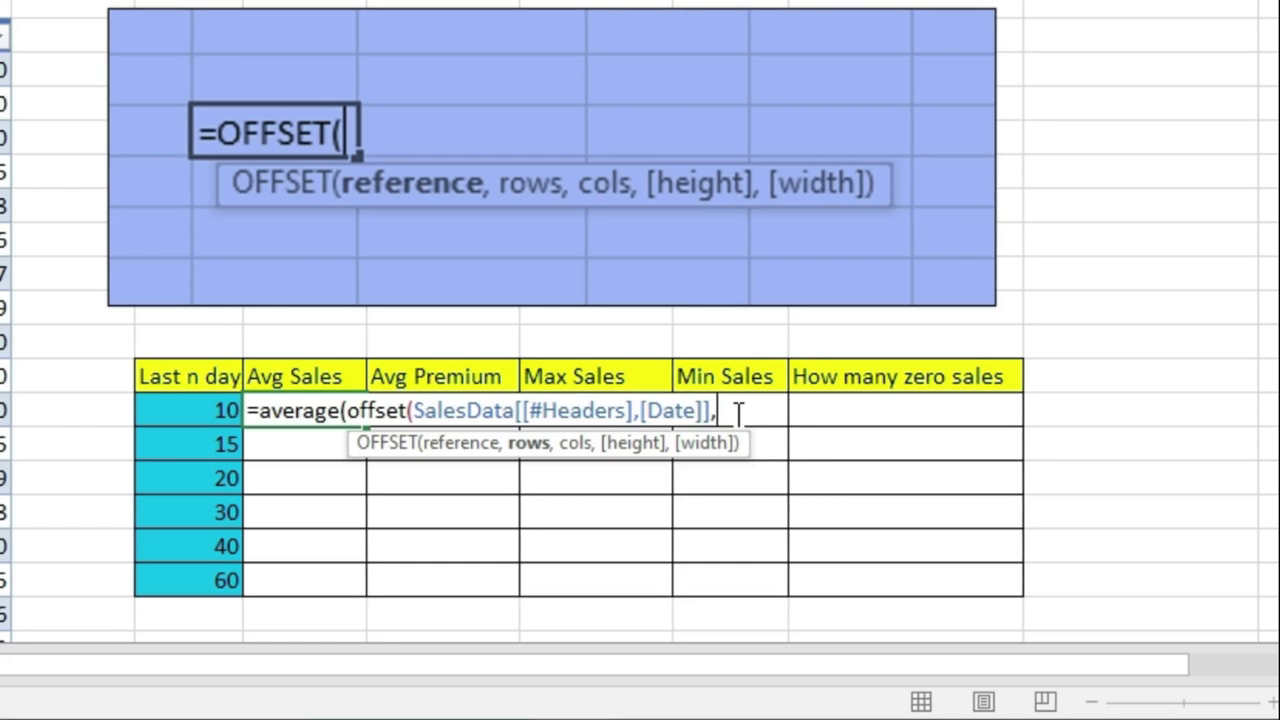
{"action": "type", "text": "row"}
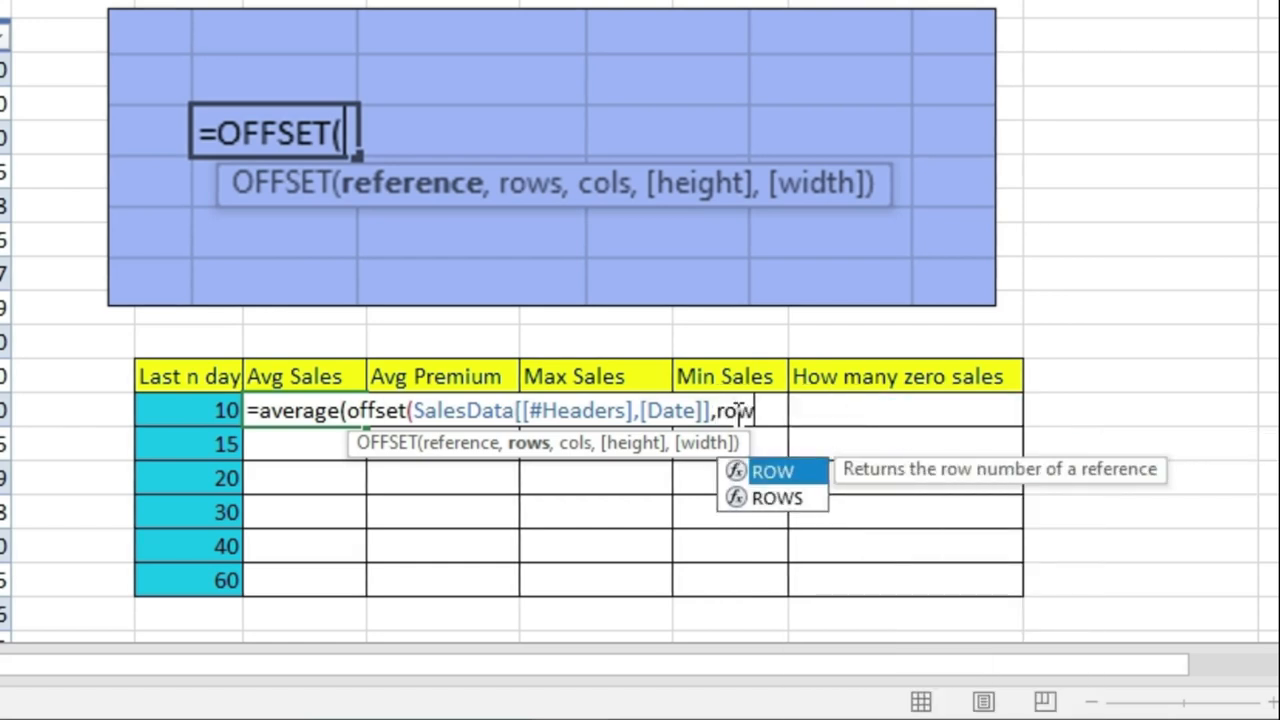
{"action": "type", "text": "s("}
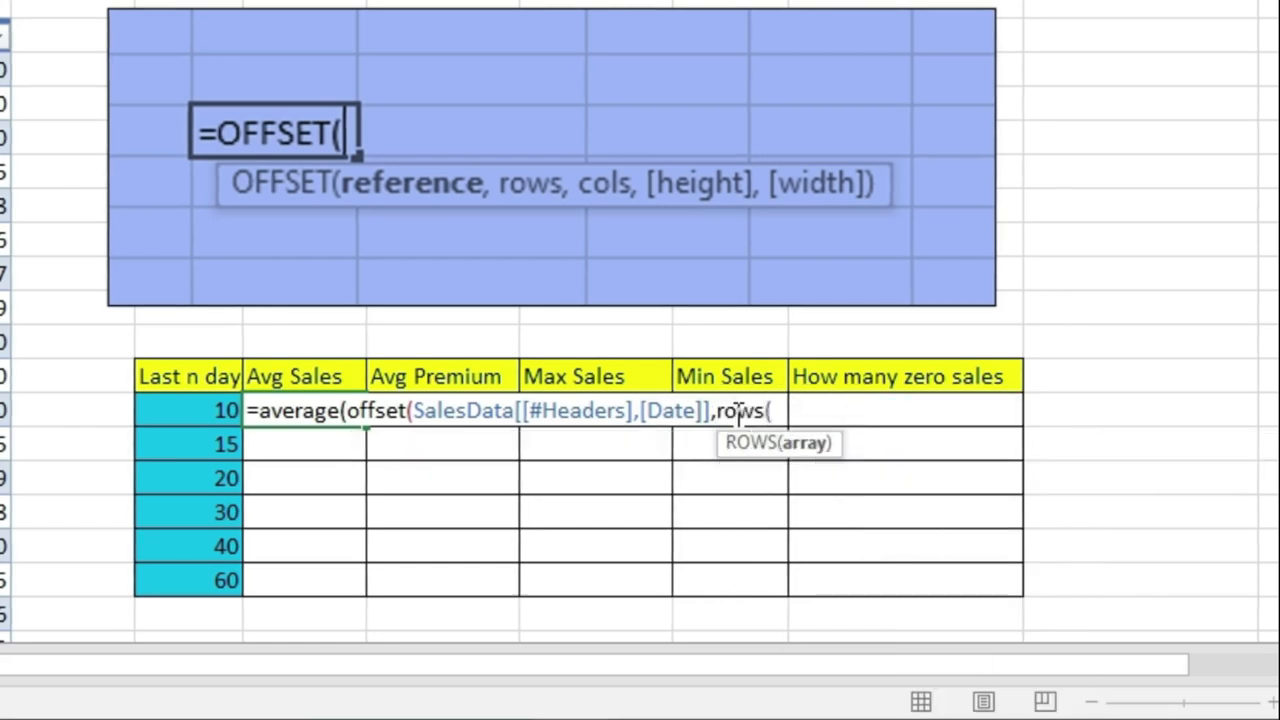
{"action": "type", "text": "SalesD"}
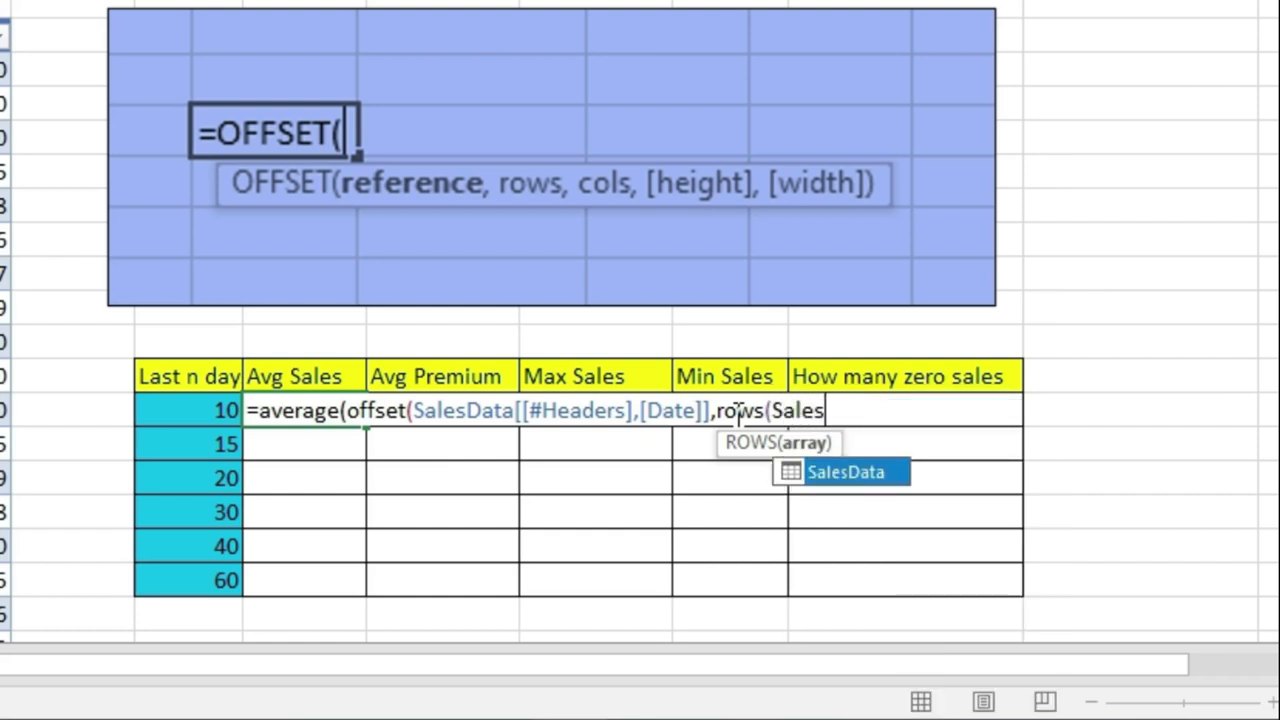
{"action": "type", "text": "ata"}
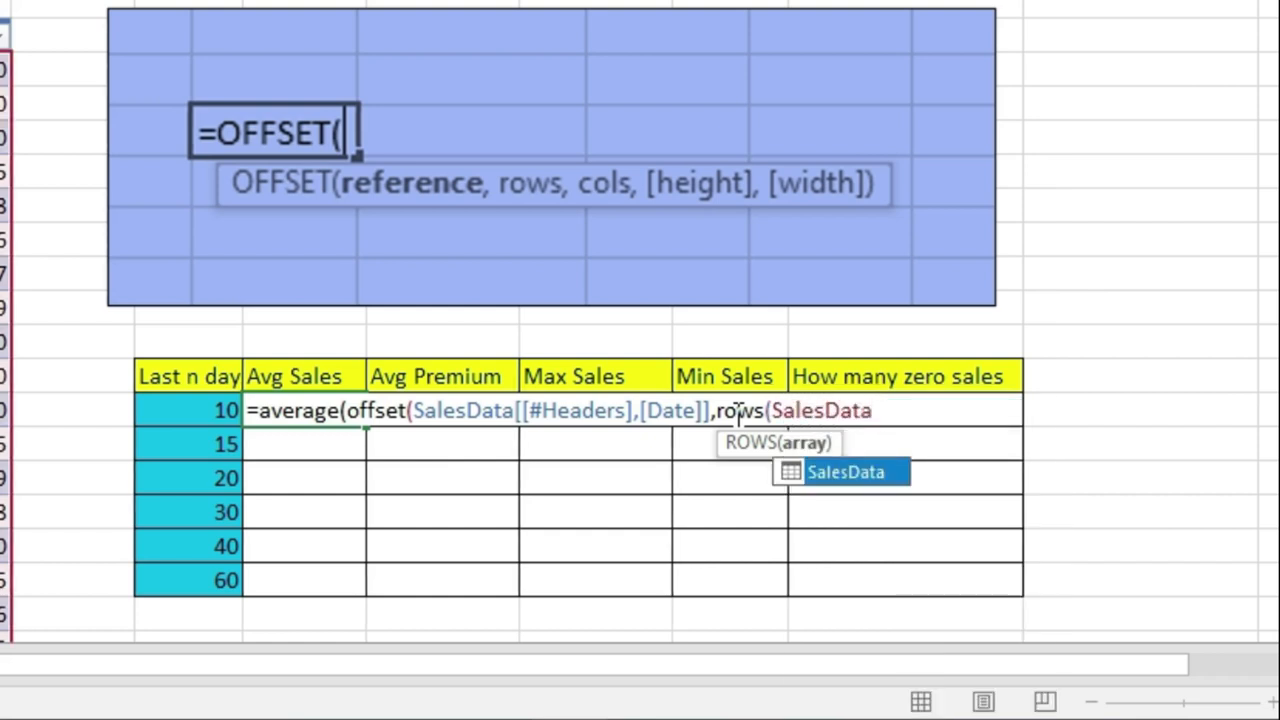
{"action": "type", "text": ")"}
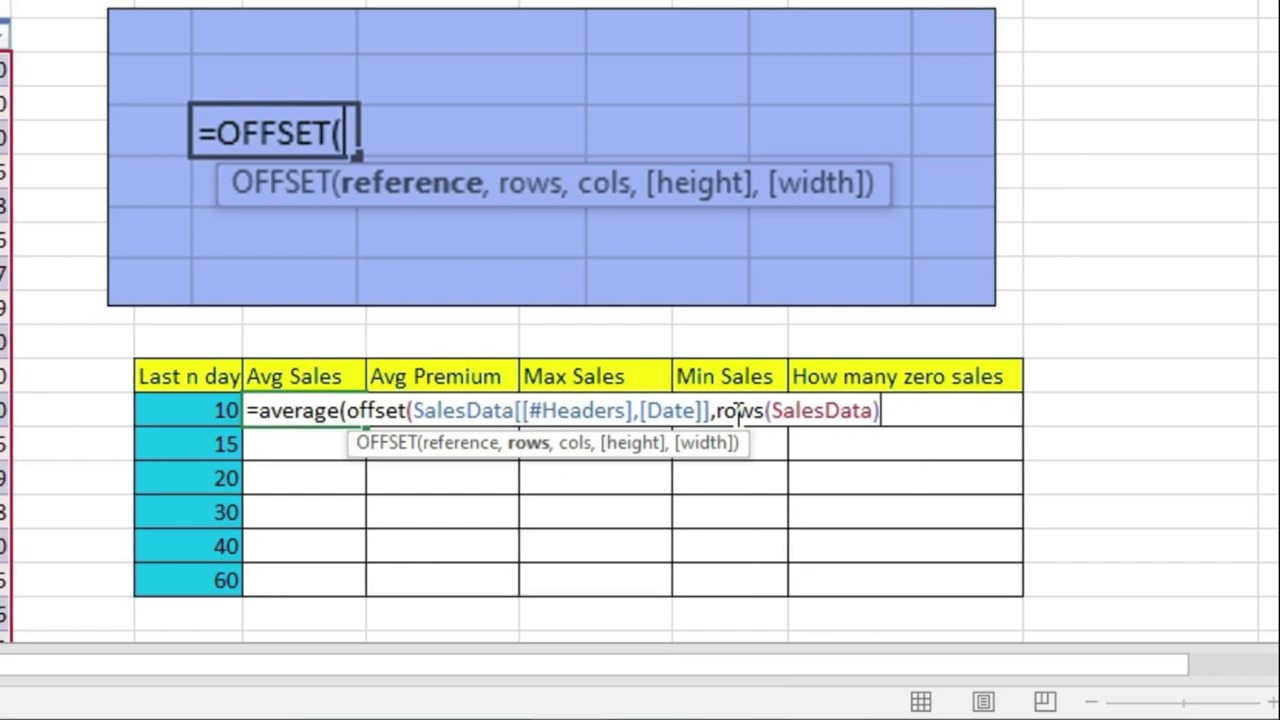
- Complete the F14 formula with column offset 1, height -E14 and width 1, and enter it
{"action": "type", "text": ",1"}
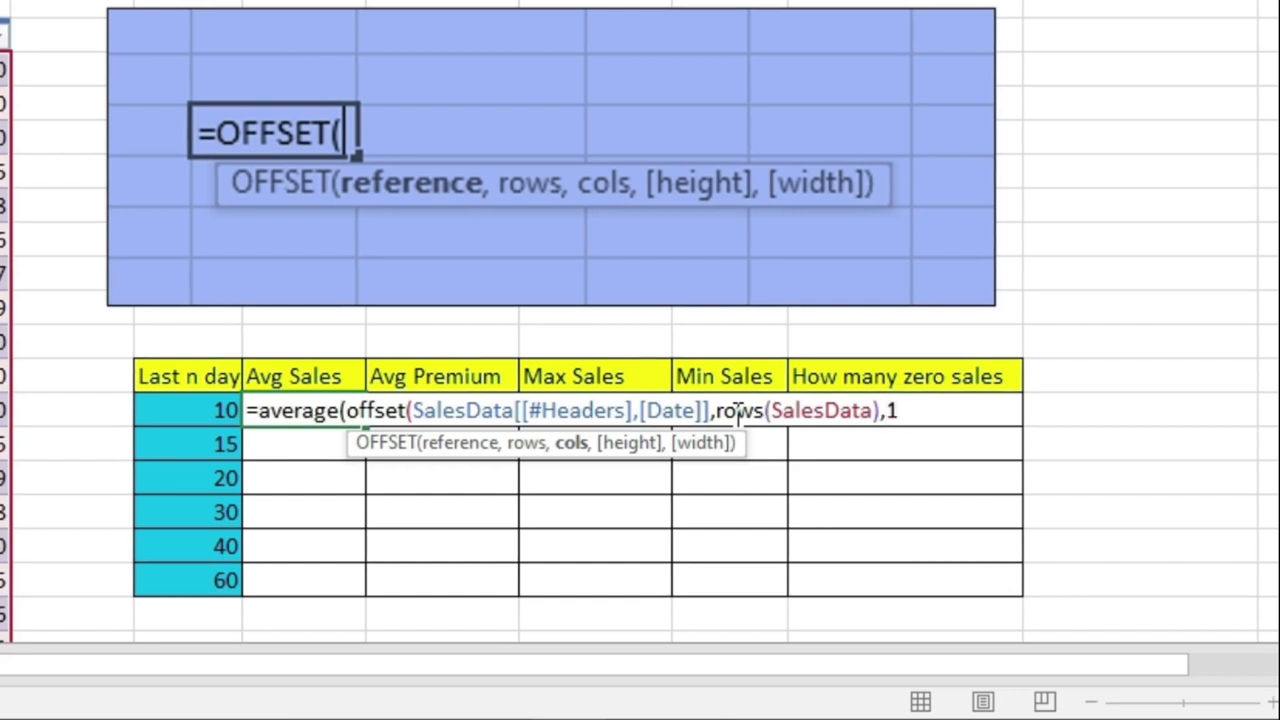
{"action": "type", "text": ",-"}
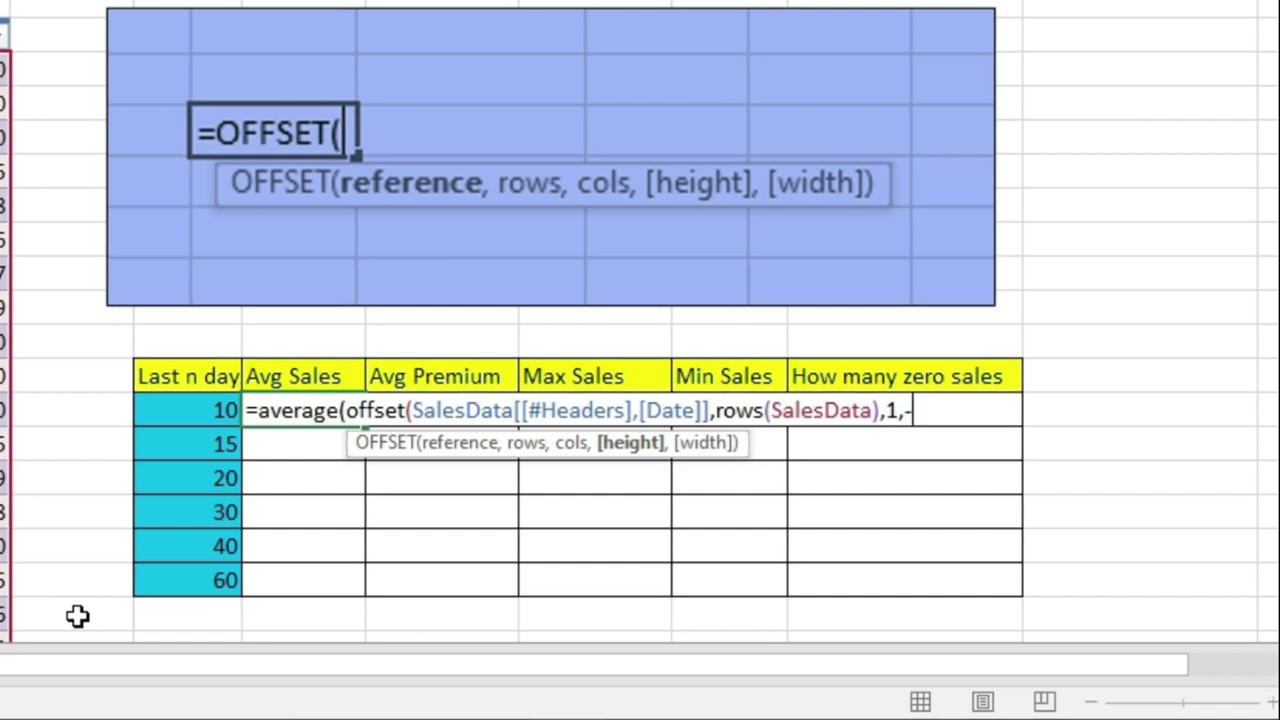
{"action": "left_click", "coordinate": [207, 414]}
{"action": "type", "text": ","}
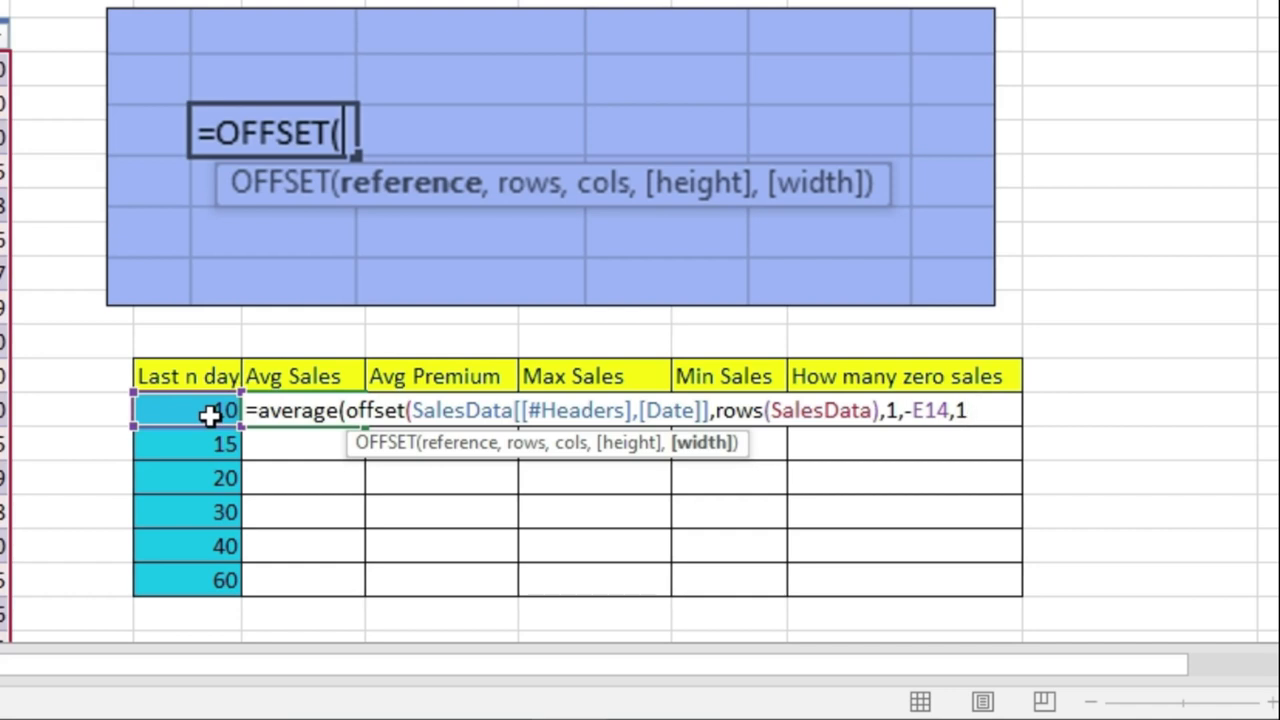
{"action": "type", "text": "1))"}
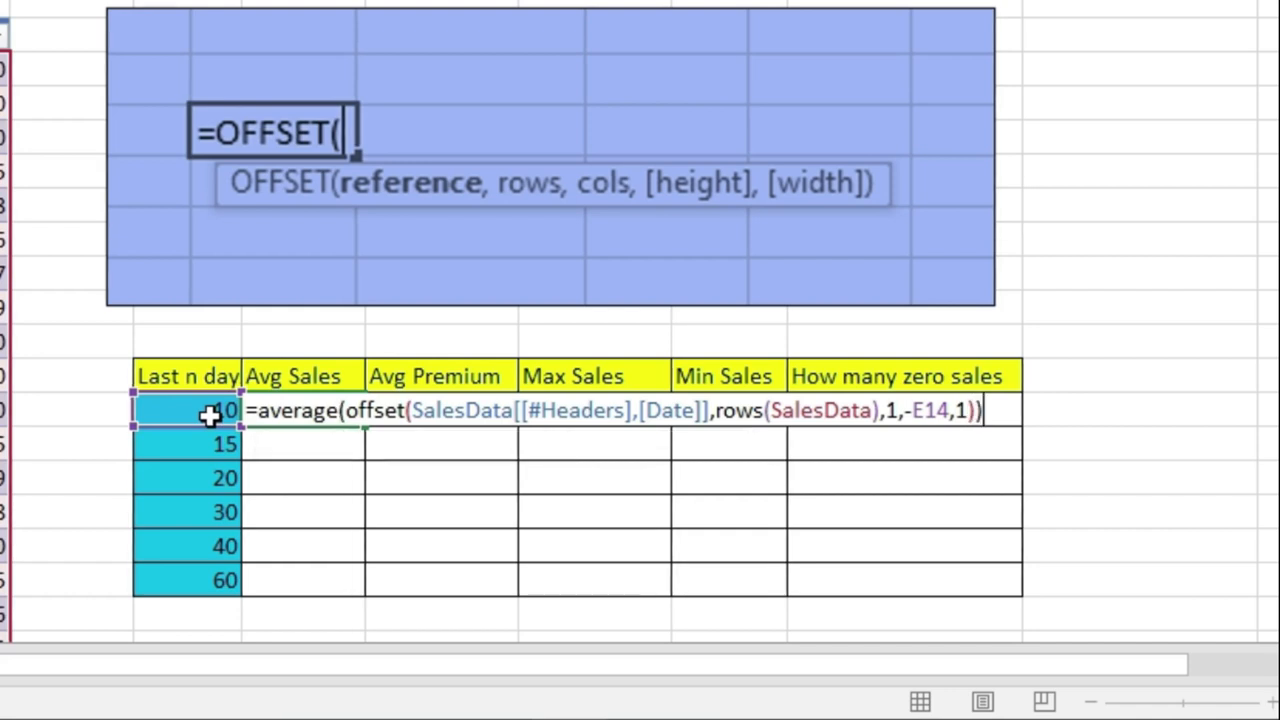
{"action": "key", "text": "Return"}
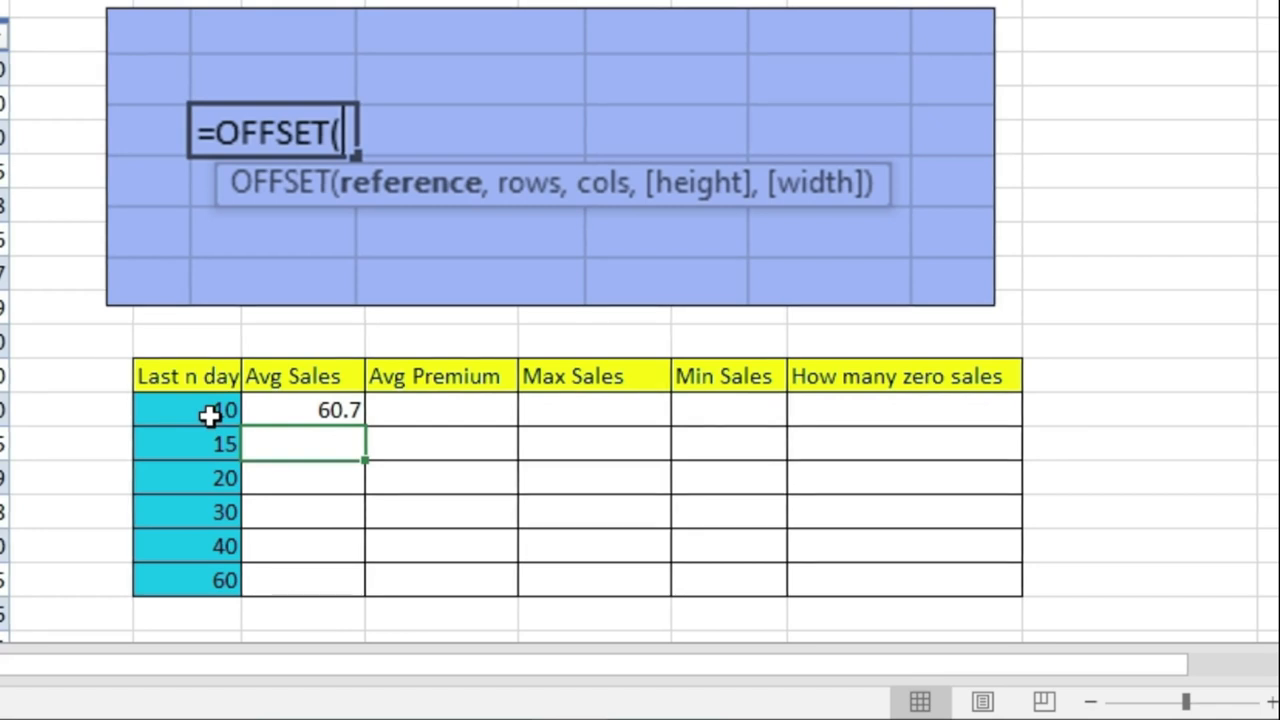
- Begin the 10-day Avg Premium formula in G14 as AVERAGE of an OFFSET, with the SalesData Date header as the reference
{"action": "key", "text": "Up"}
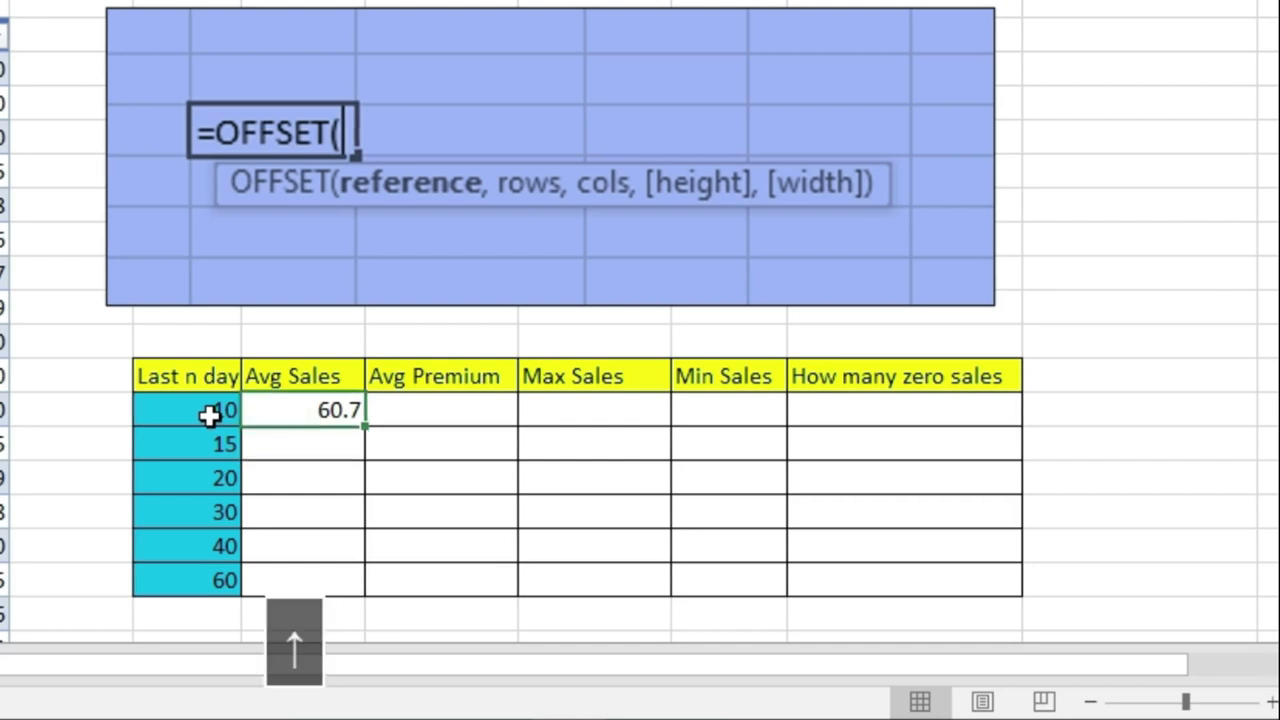
{"action": "key", "text": "Right"}
{"action": "type", "text": "=averga"}
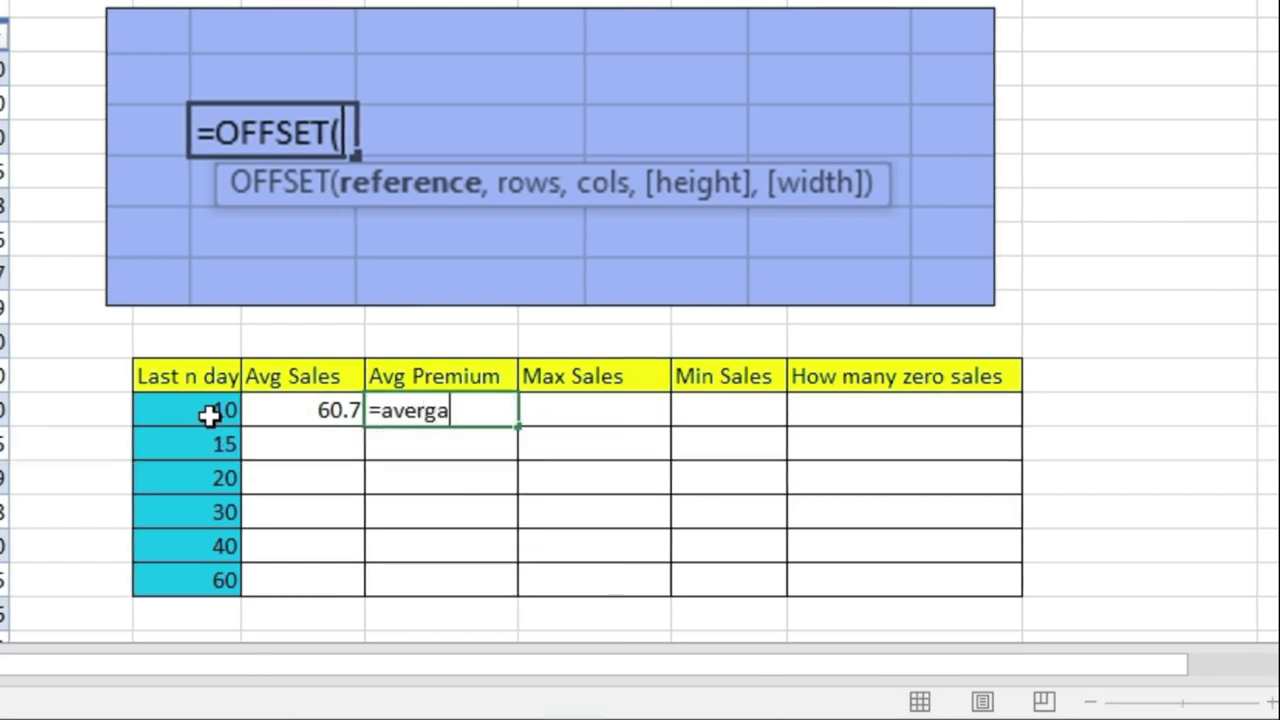
{"action": "key", "text": "BackSpace"}
{"action": "type", "text": "ager"}
{"action": "key", "text": "BackSpace"}
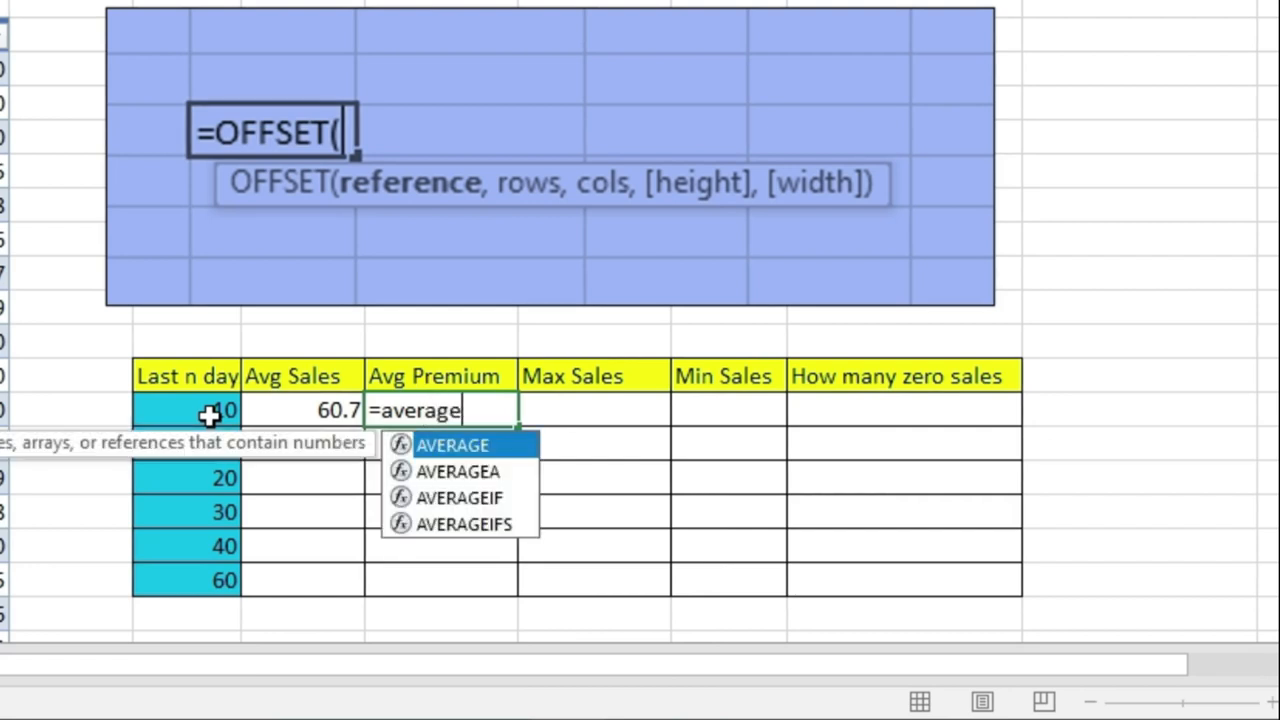
{"action": "type", "text": "(offset("}
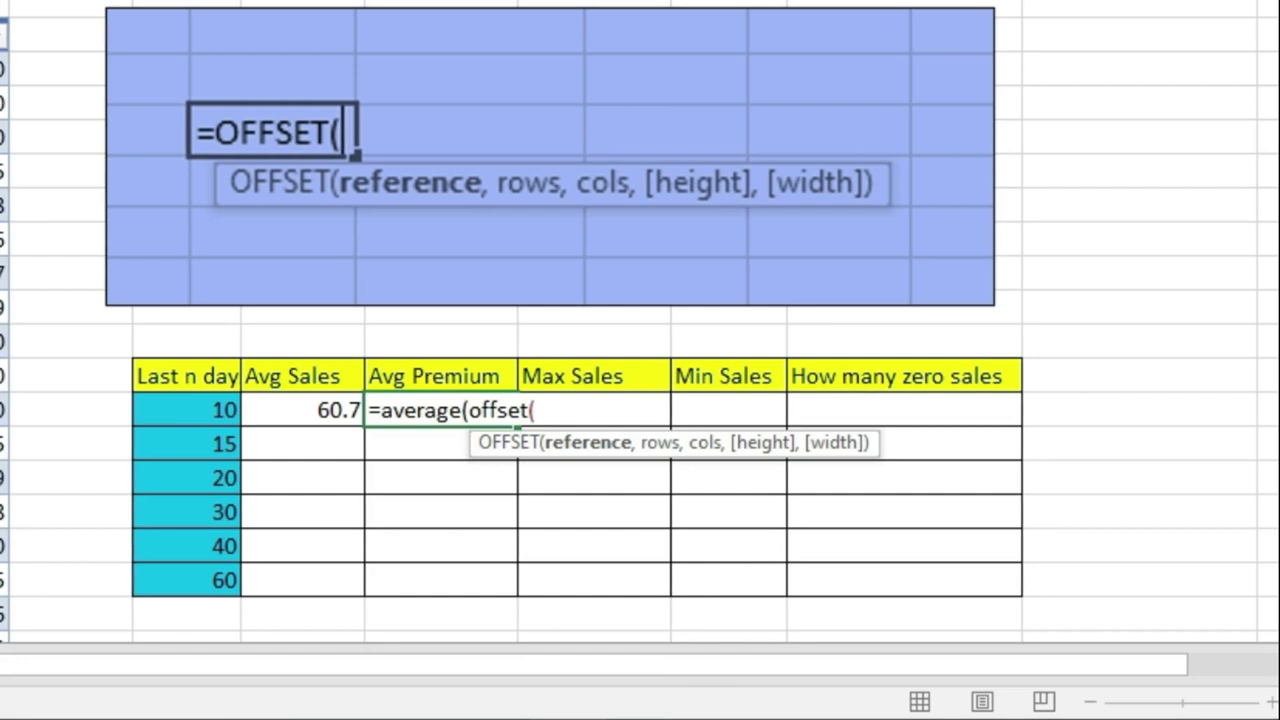
{"action": "left_click", "coordinate": [2, 34]}
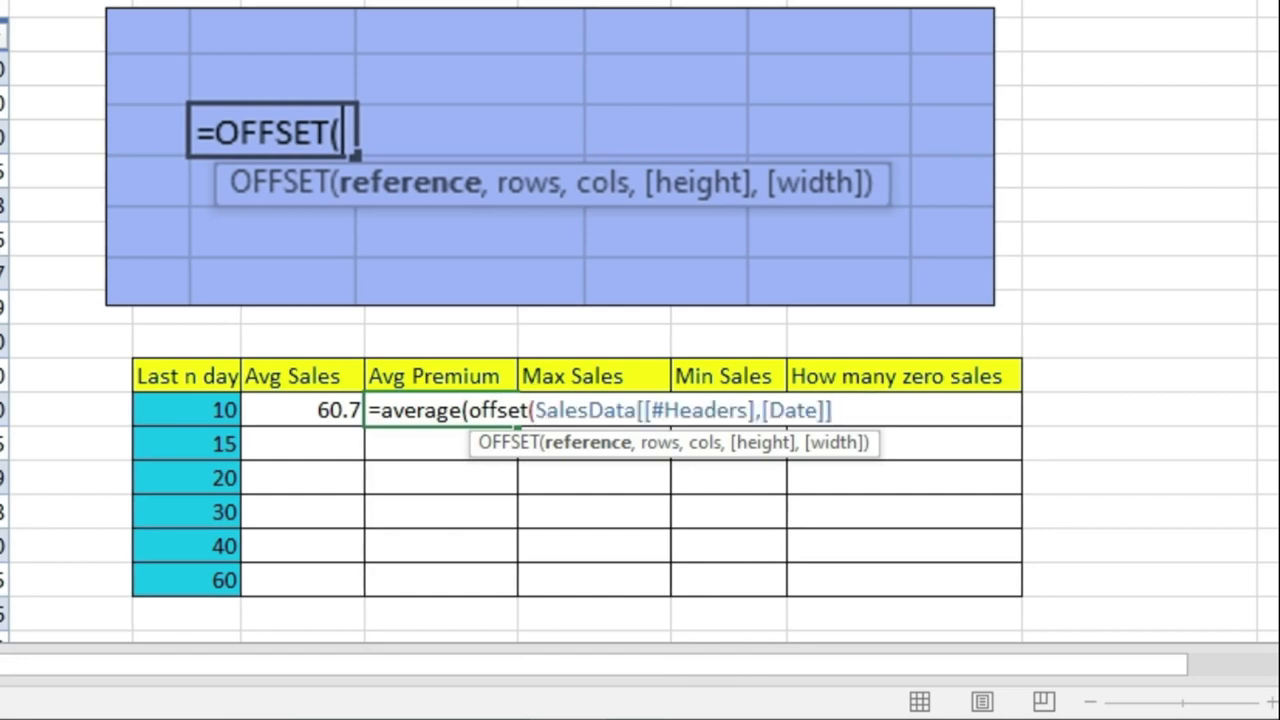
- Add ROWS(SalesData) as the rows argument and 2 as the column offset to the OFFSET in G14
{"action": "type", "text": ",rows("}
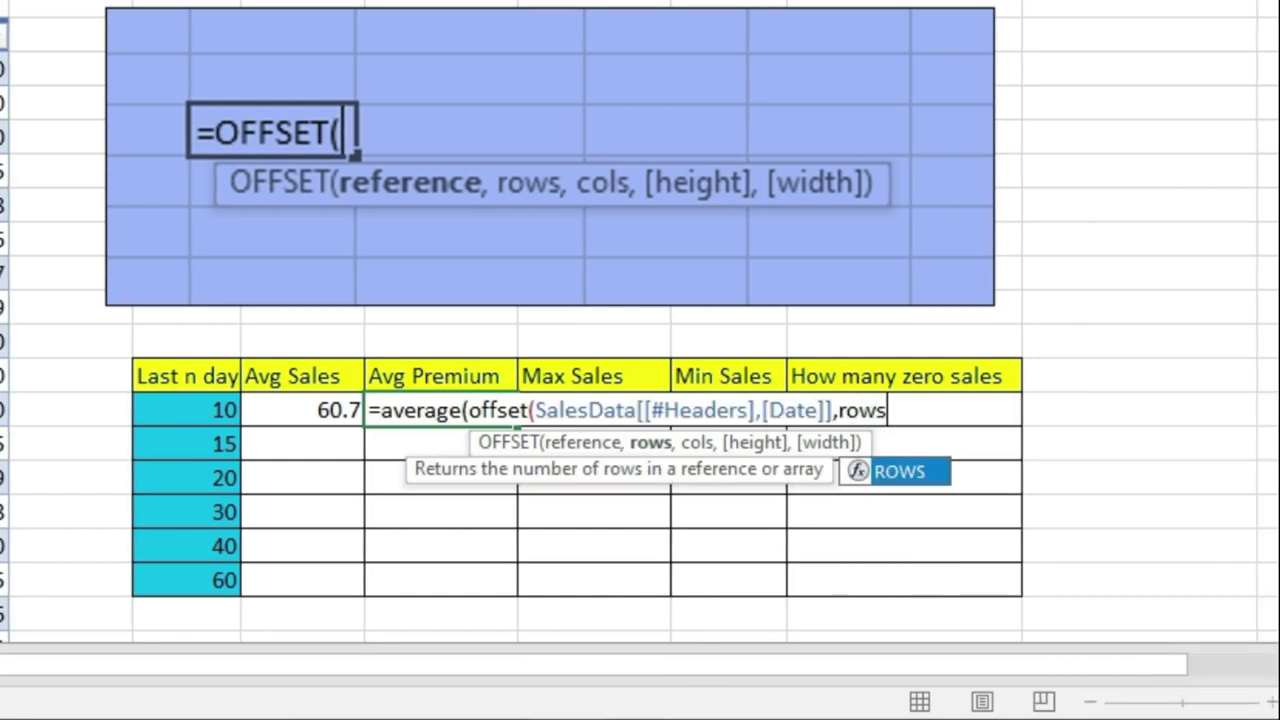
{"action": "type", "text": "sals"}
{"action": "key", "text": "BackSpace"}
{"action": "type", "text": "e"}
{"action": "key", "text": "Tab"}
{"action": "type", "text": "),"}
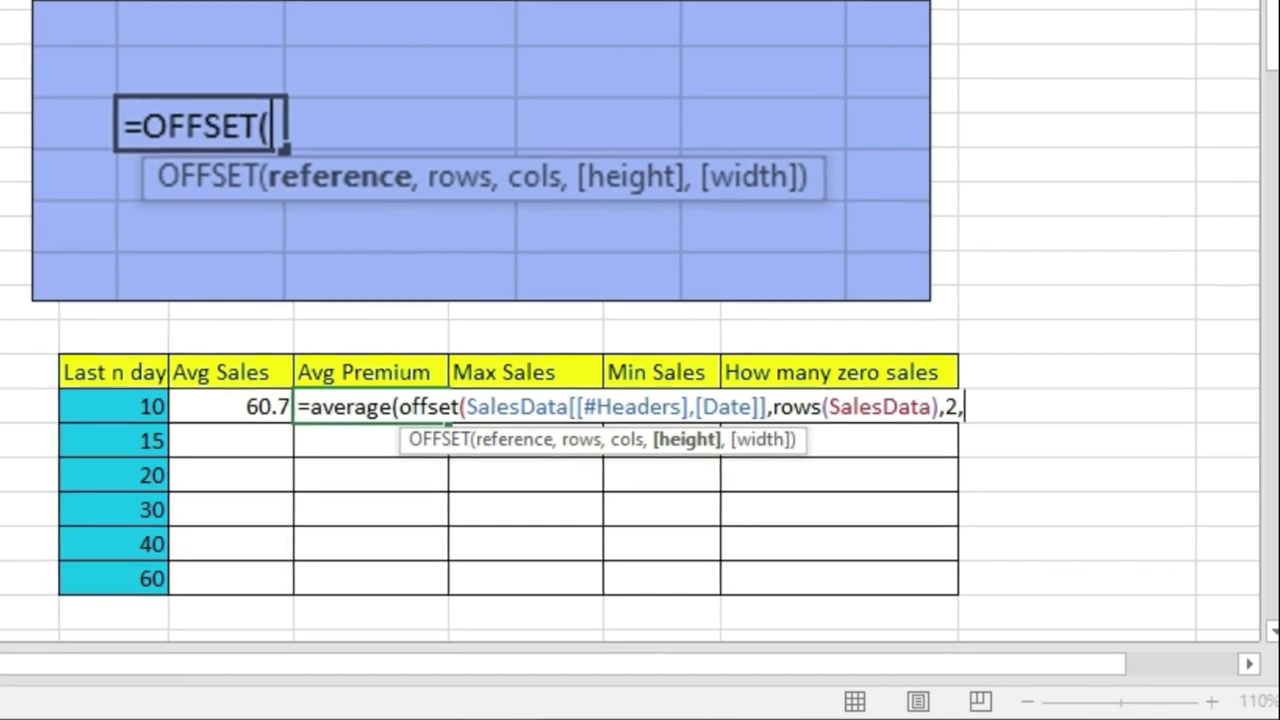
- Complete the G14 formula with height -E14 and width 1, and enter it
{"action": "type", "text": "-"}
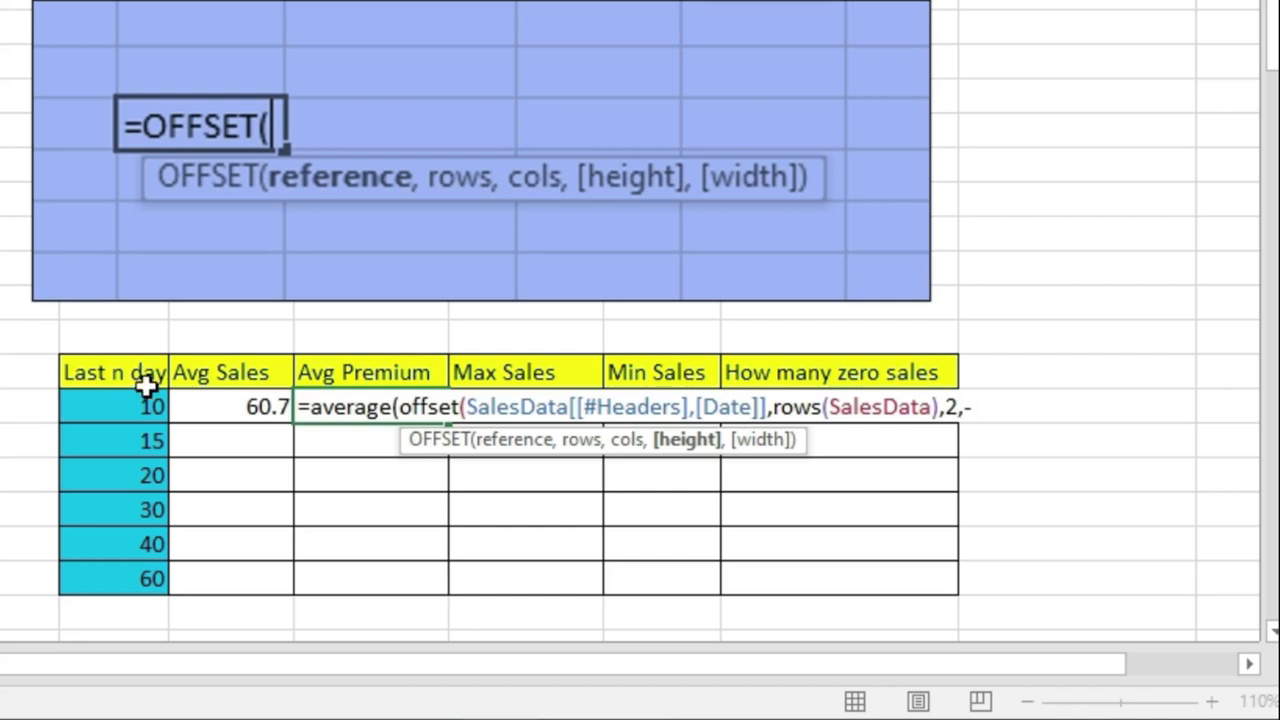
{"action": "left_click", "coordinate": [117, 414]}
{"action": "type", "text": ","}
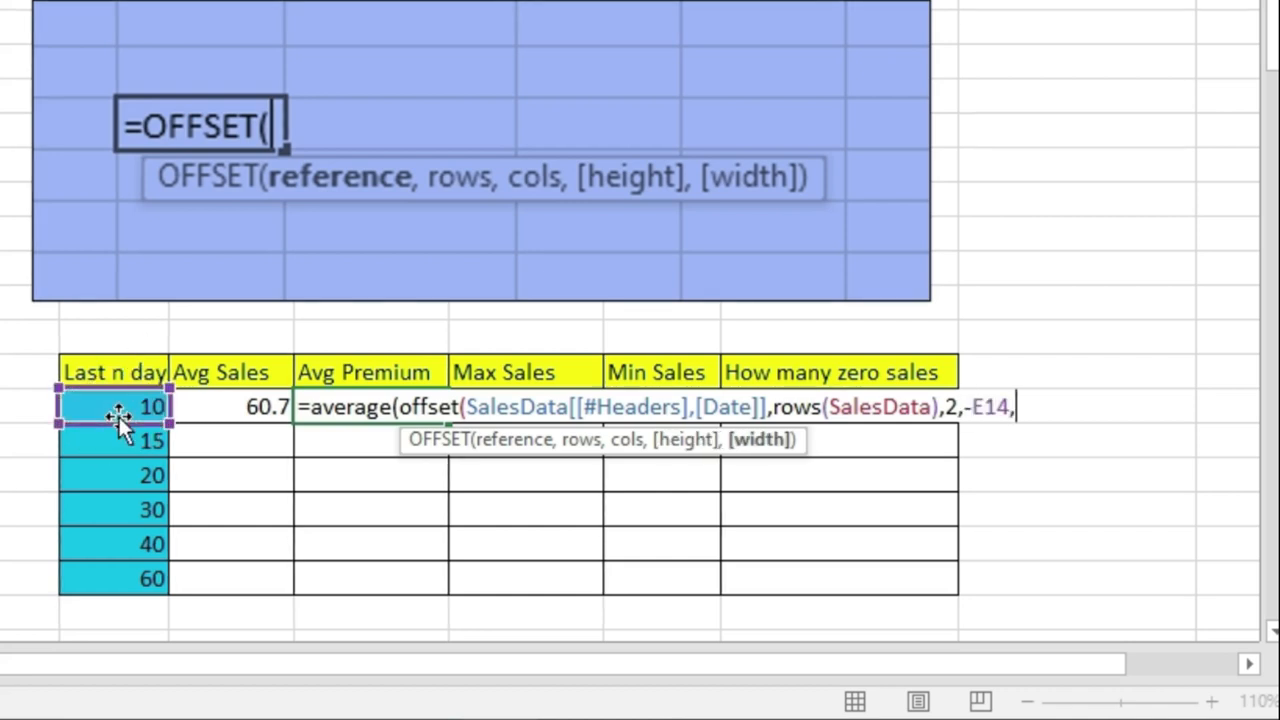
{"action": "type", "text": "1"}
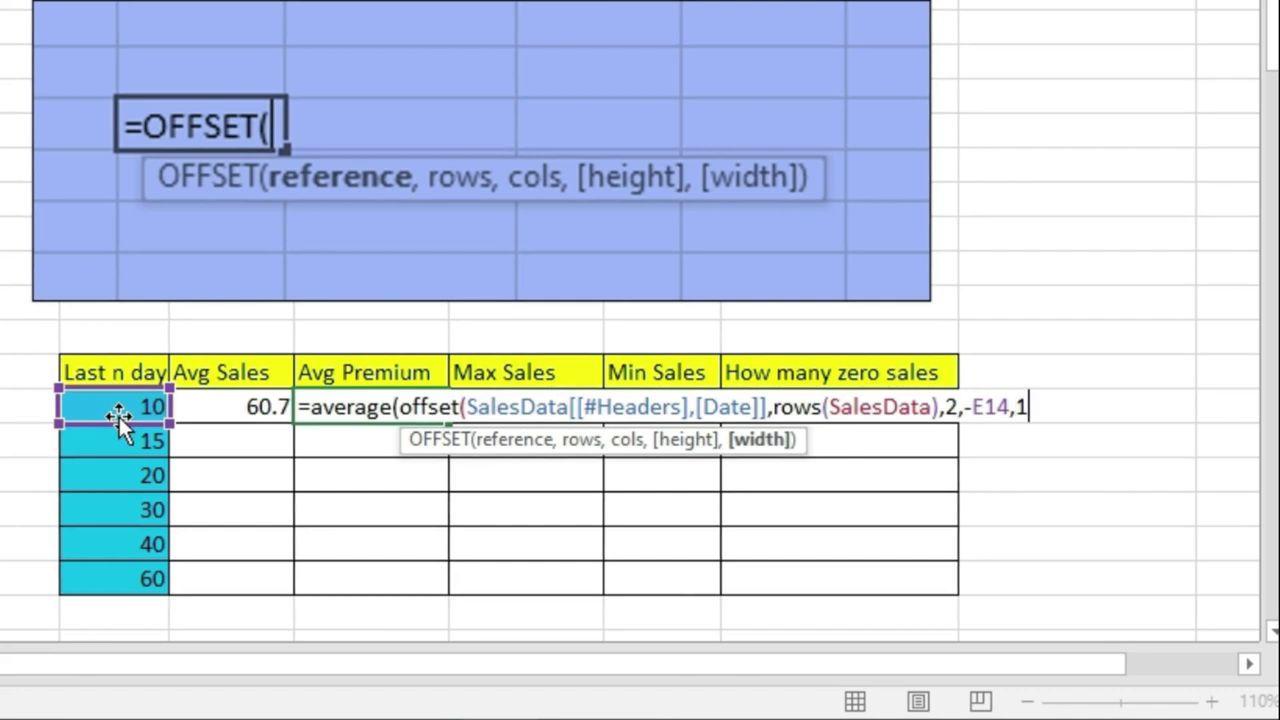
{"action": "type", "text": "))"}
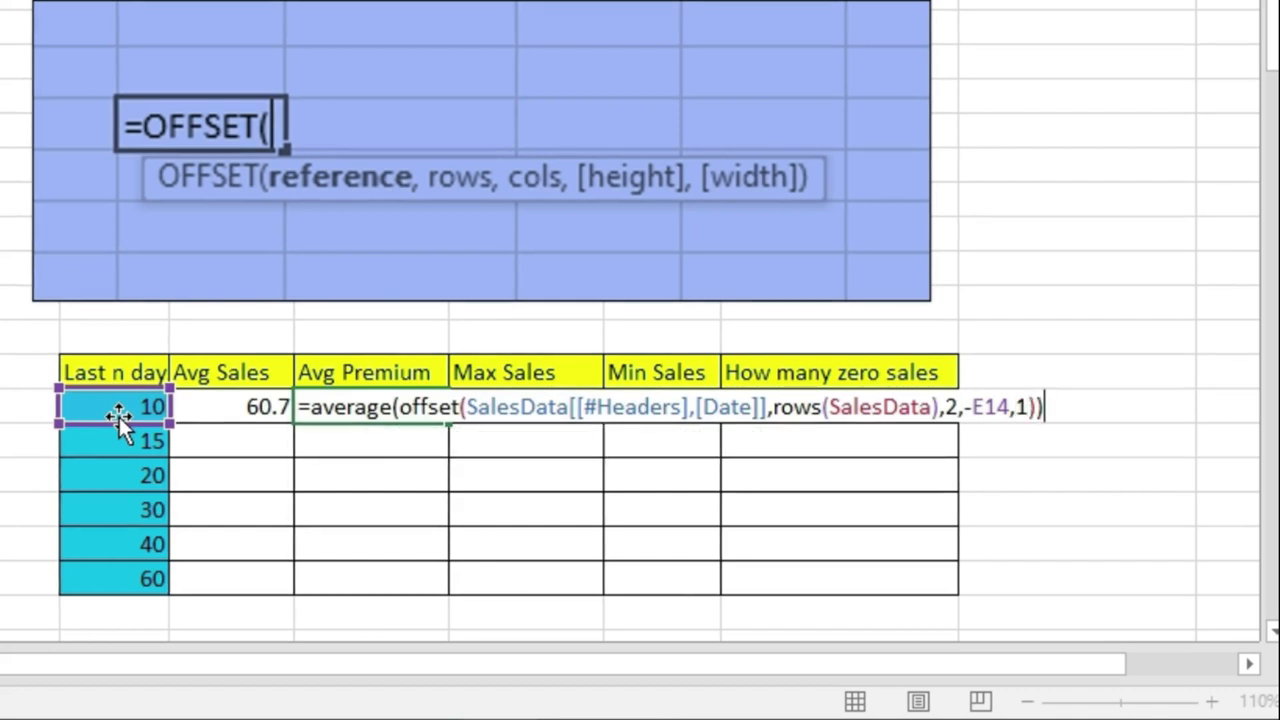
{"action": "key", "text": "Return"}
- Begin the 10-day Max Sales formula in H14 as MAX of an OFFSET, with the SalesData Date header as the reference
{"action": "key", "text": "Up"}
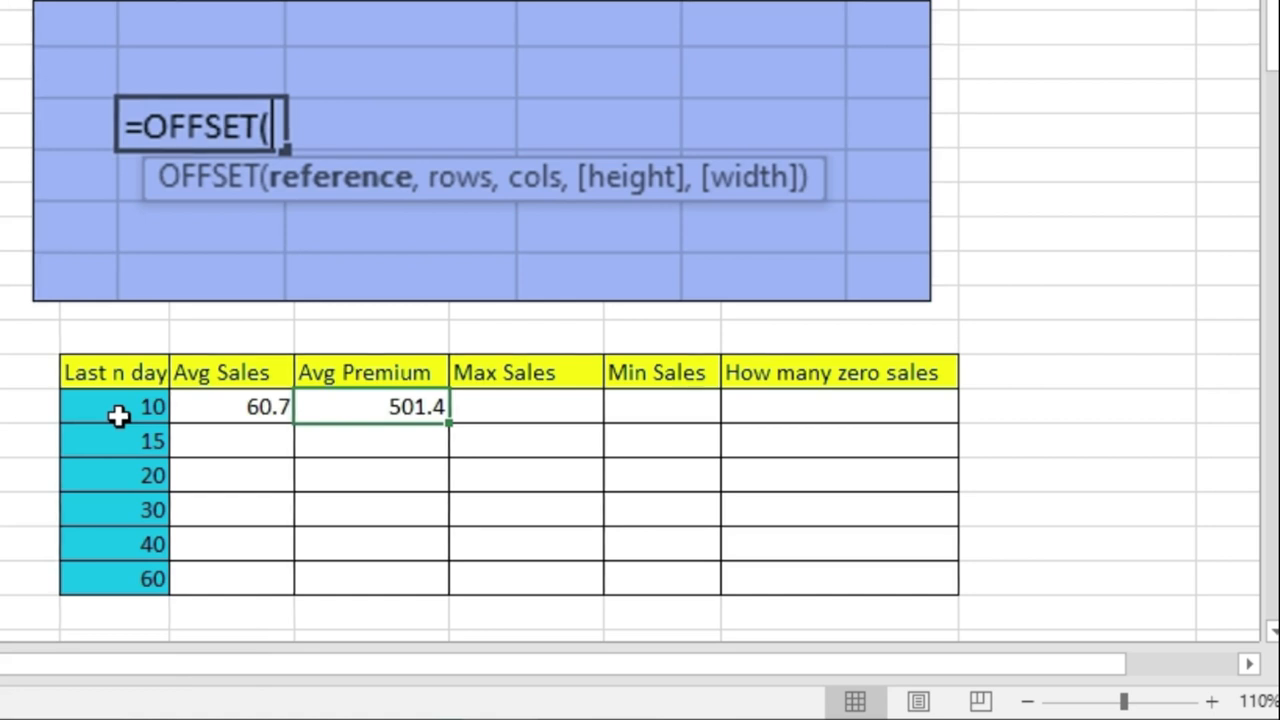
{"action": "key", "text": "Right"}
{"action": "type", "text": "=max("}
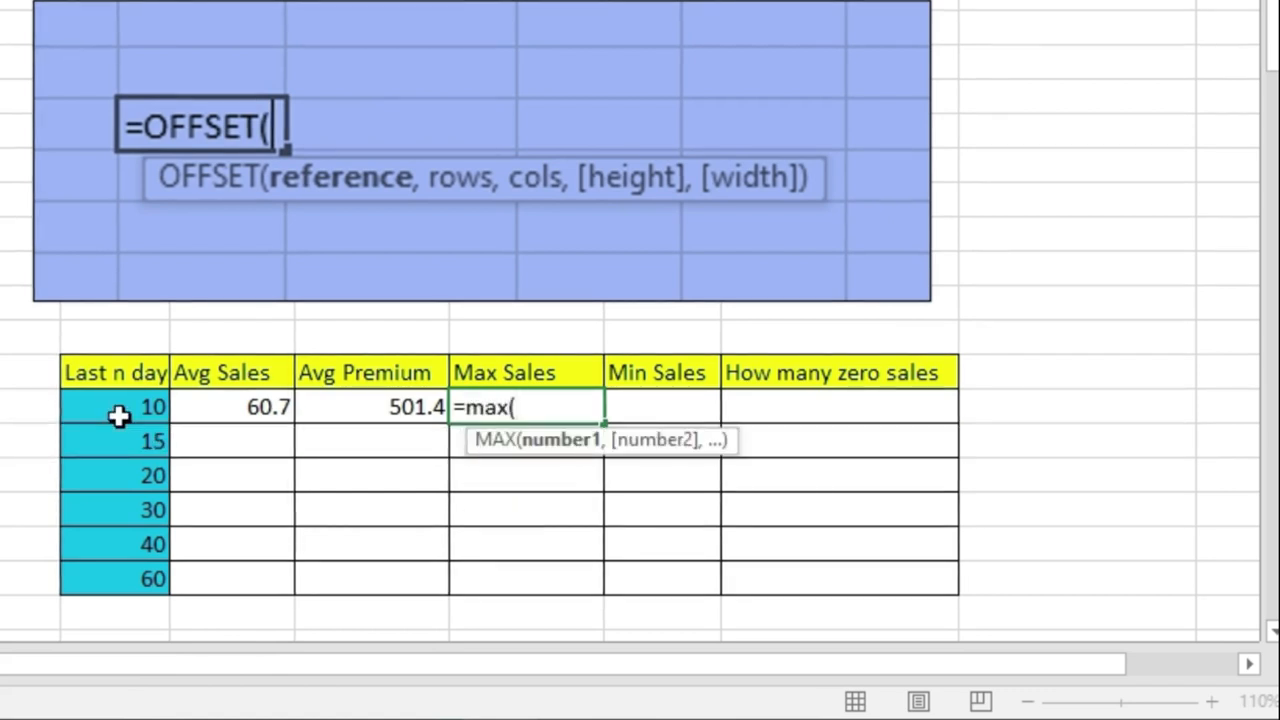
{"action": "type", "text": "off"}
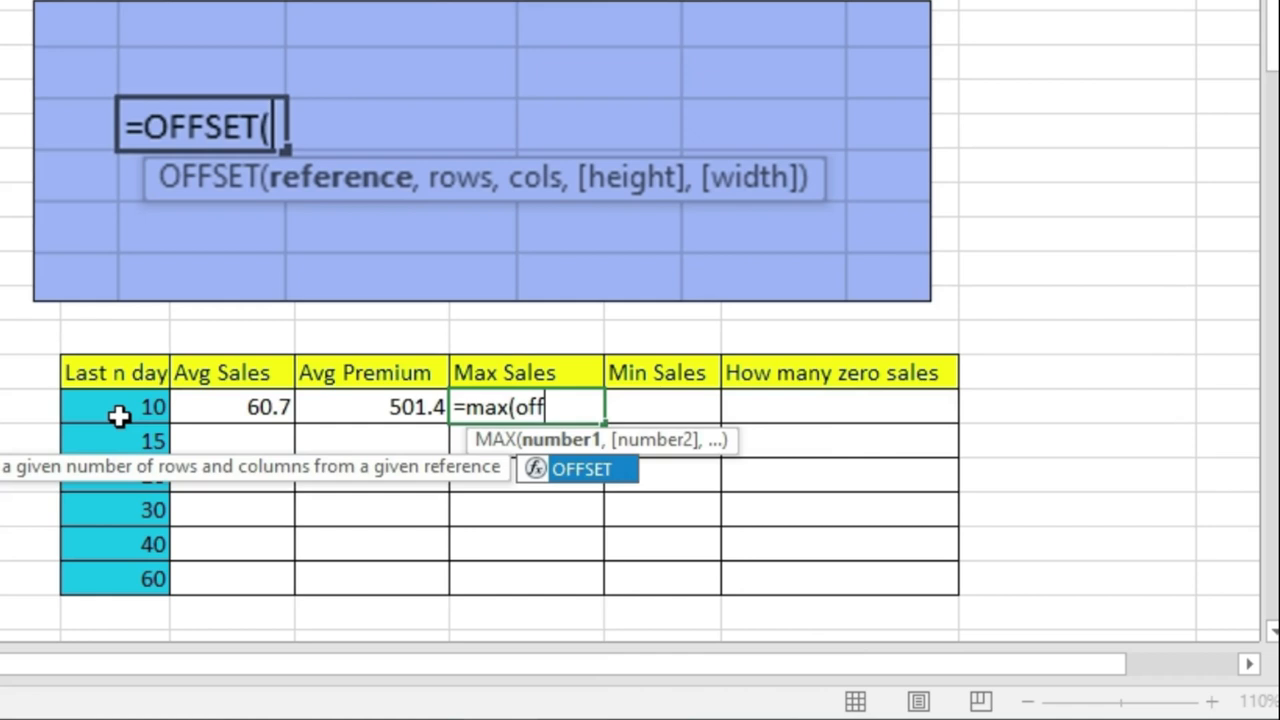
{"action": "type", "text": "set(SalesData[[#Headers],[Date"}
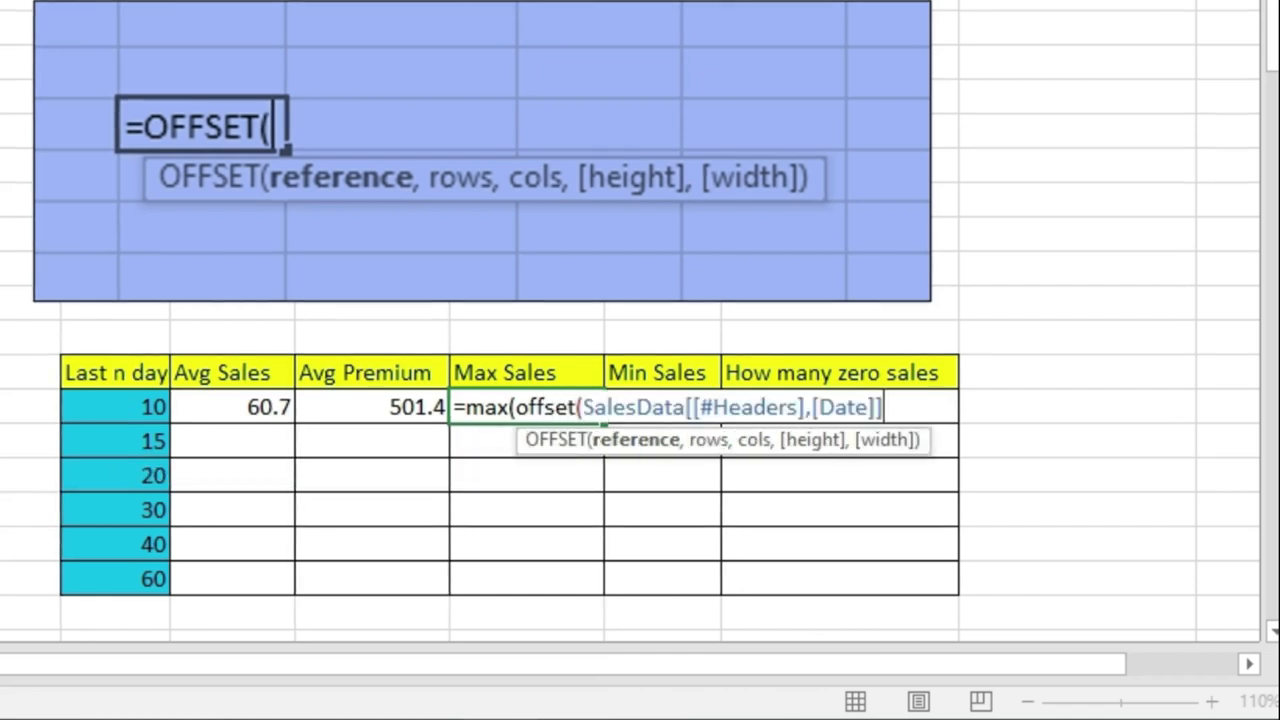
- Add ROWS(SalesData) as the rows argument and 1 as the column offset to the OFFSET in H14
{"action": "type", "text": ",rows"}
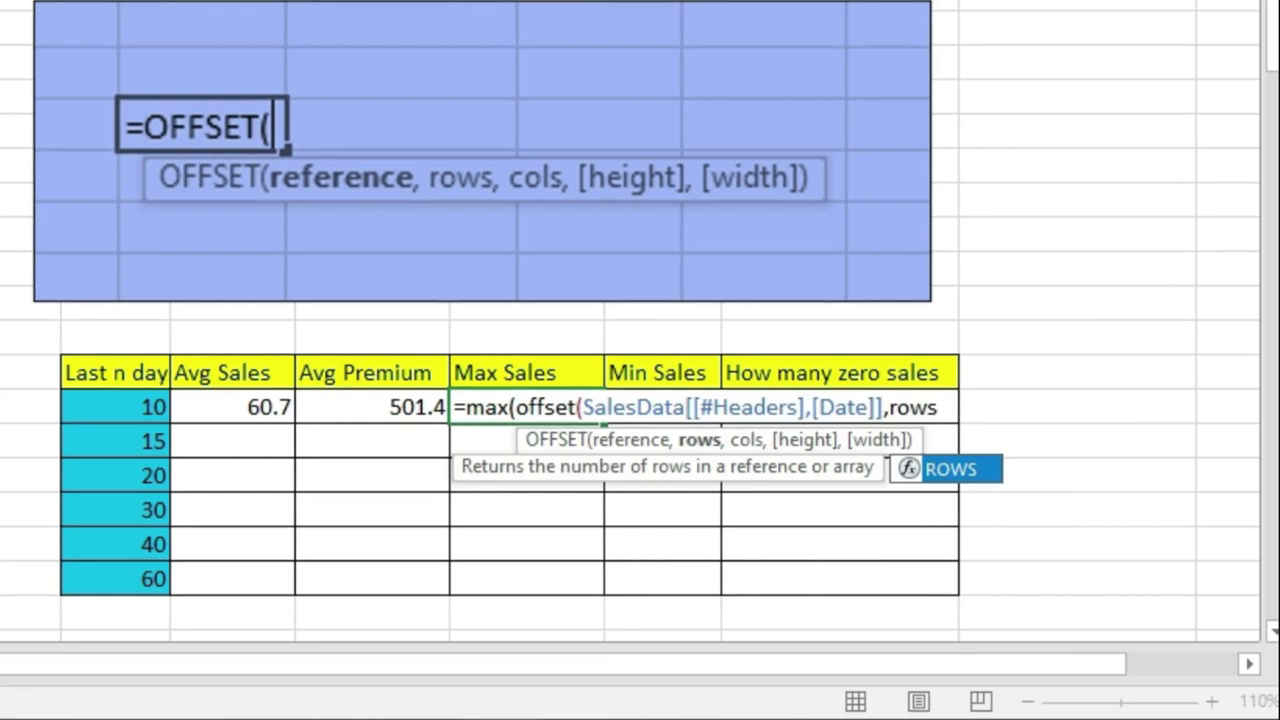
{"action": "type", "text": "(salesda"}
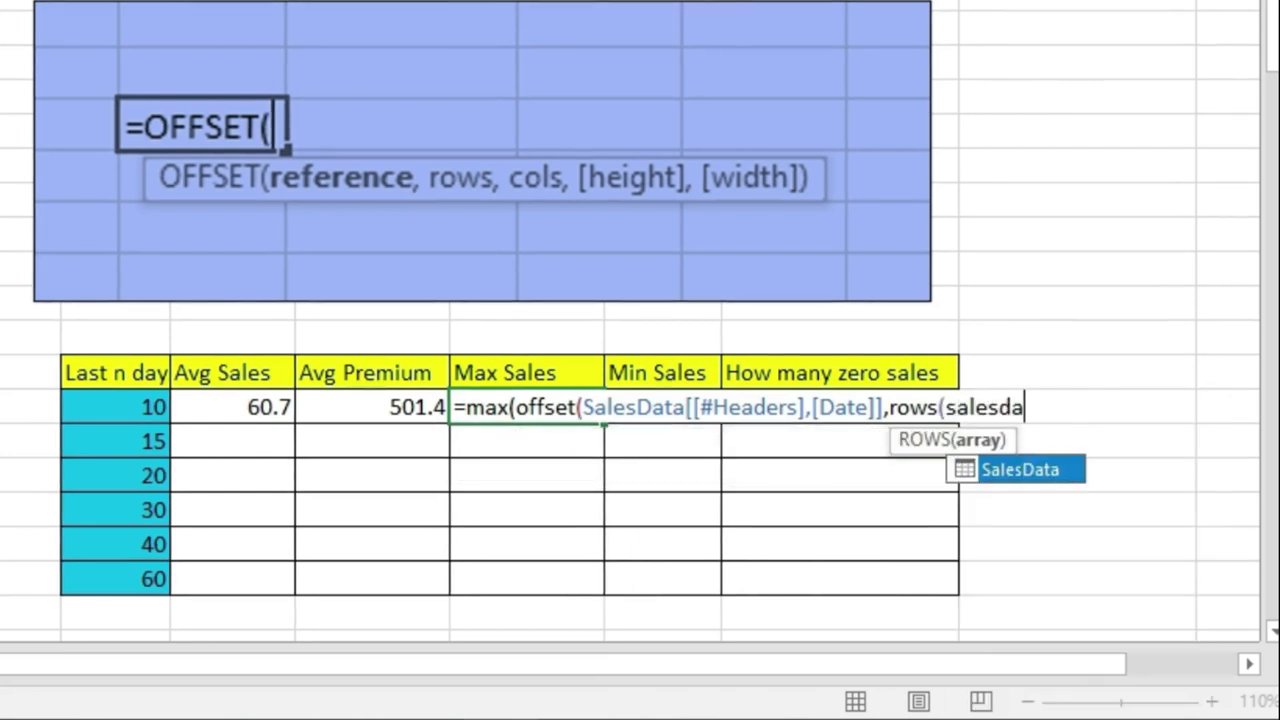
{"action": "key", "text": "Tab"}
{"action": "type", "text": "),"}
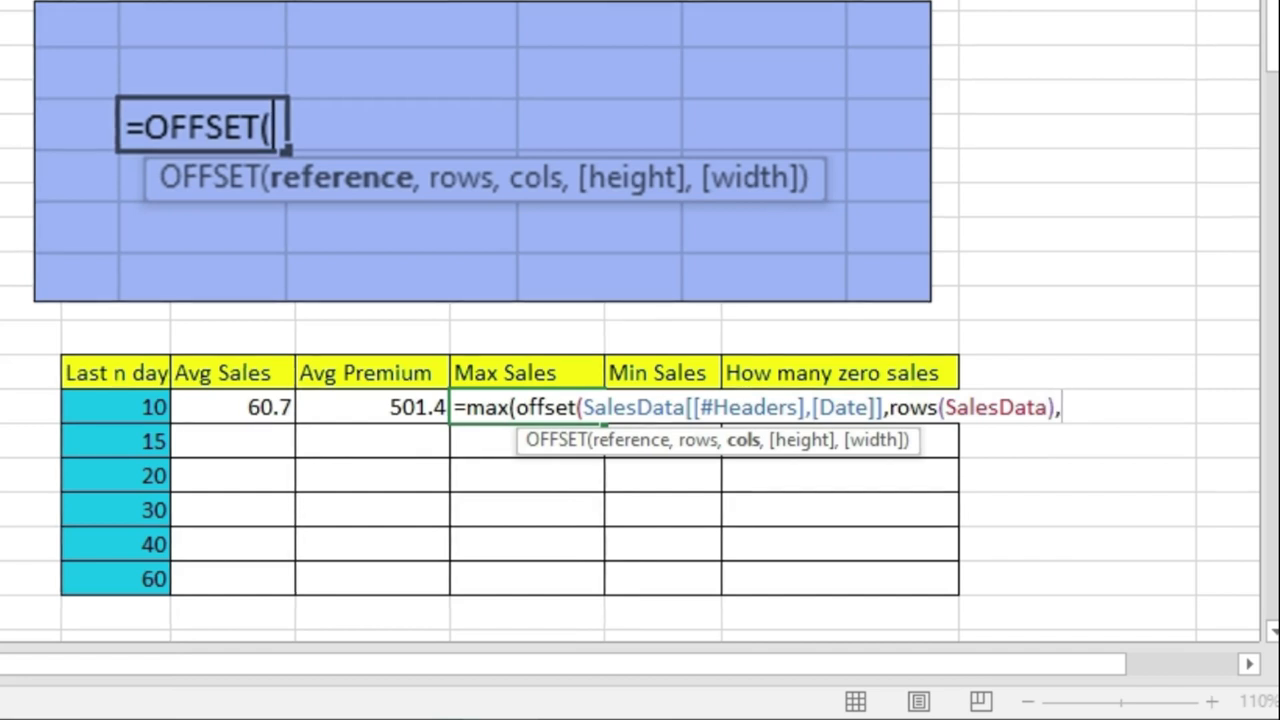
{"action": "type", "text": "1,"}
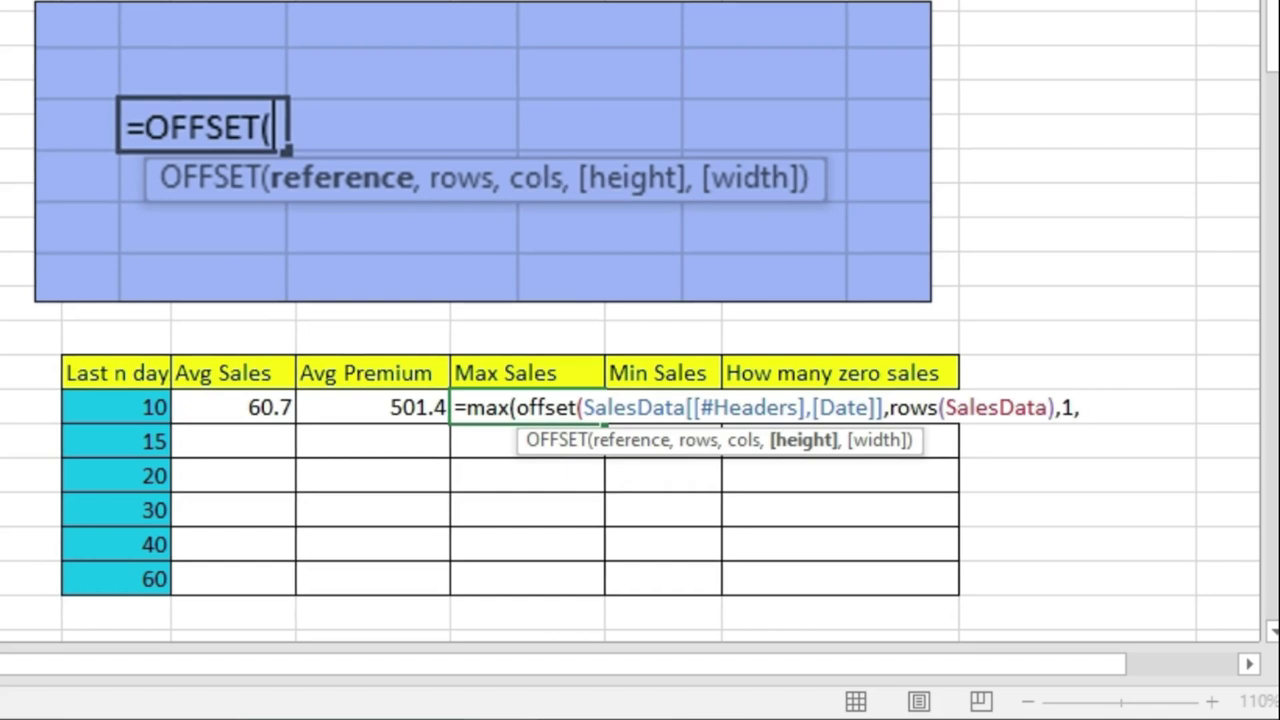
- Complete the H14 formula with height -E14 and width 1, and enter it
{"action": "type", "text": "-"}
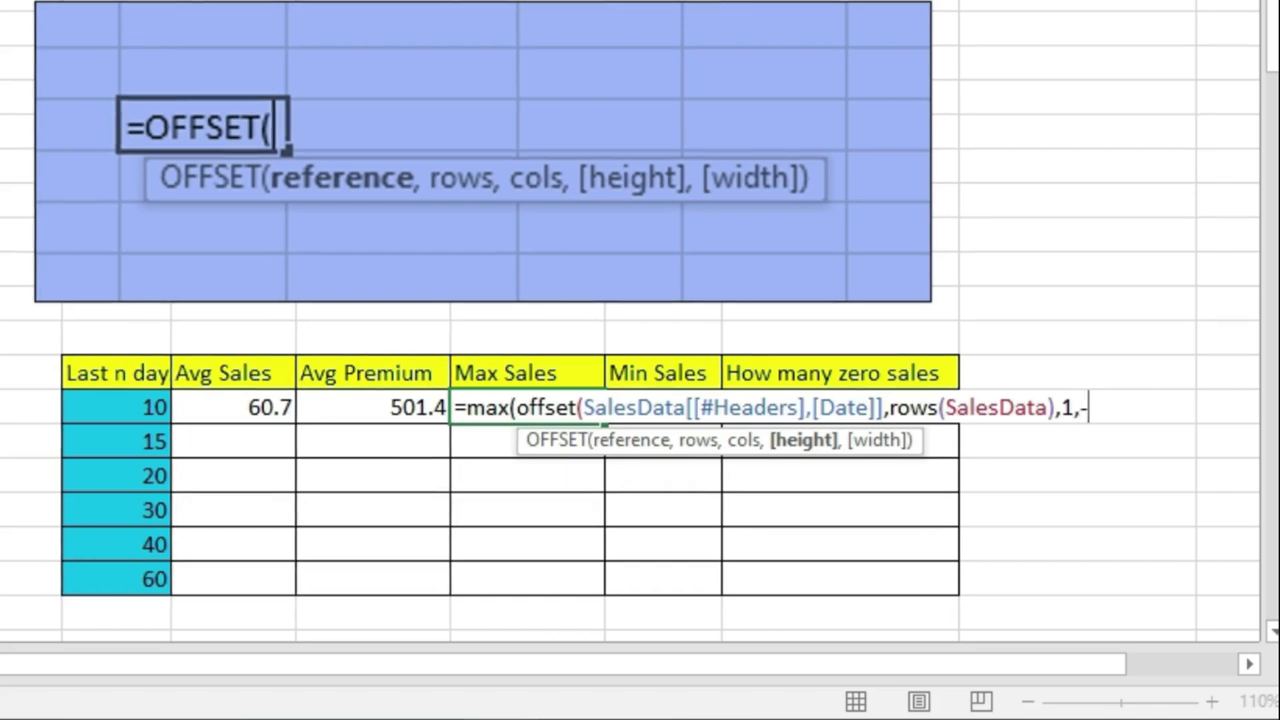
{"action": "left_click", "coordinate": [107, 417]}
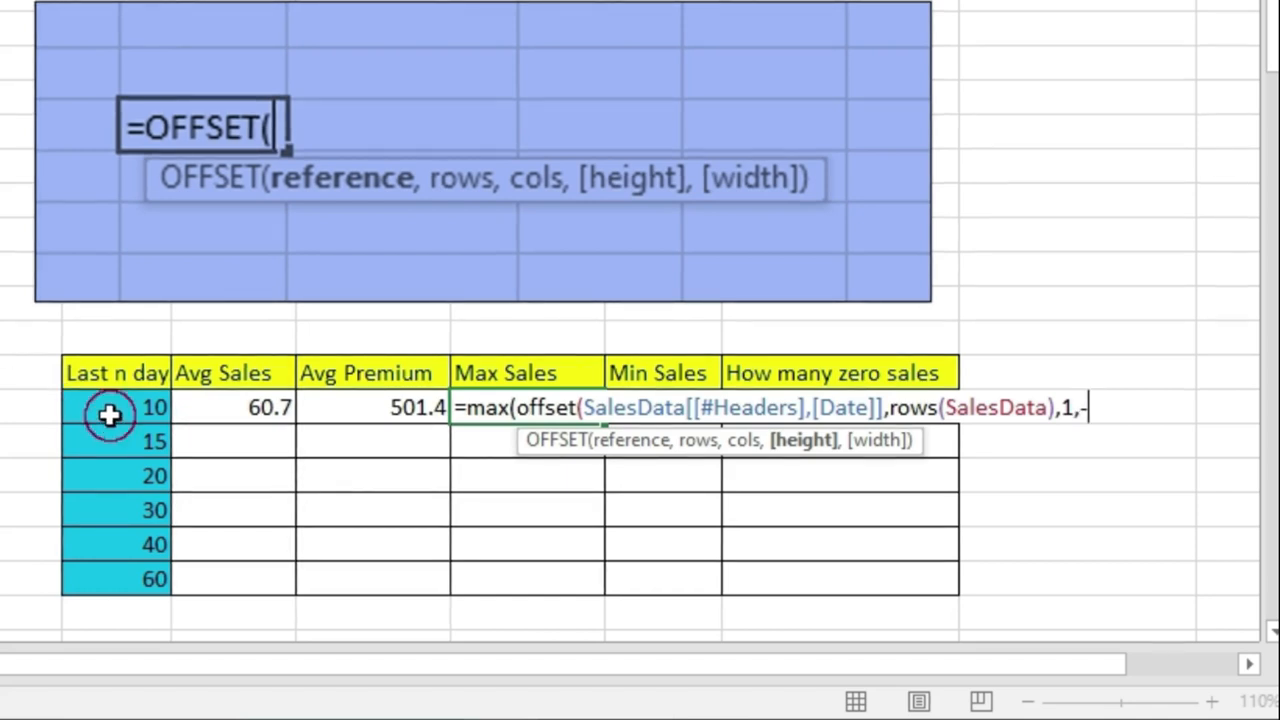
{"action": "type", "text": ",1"}
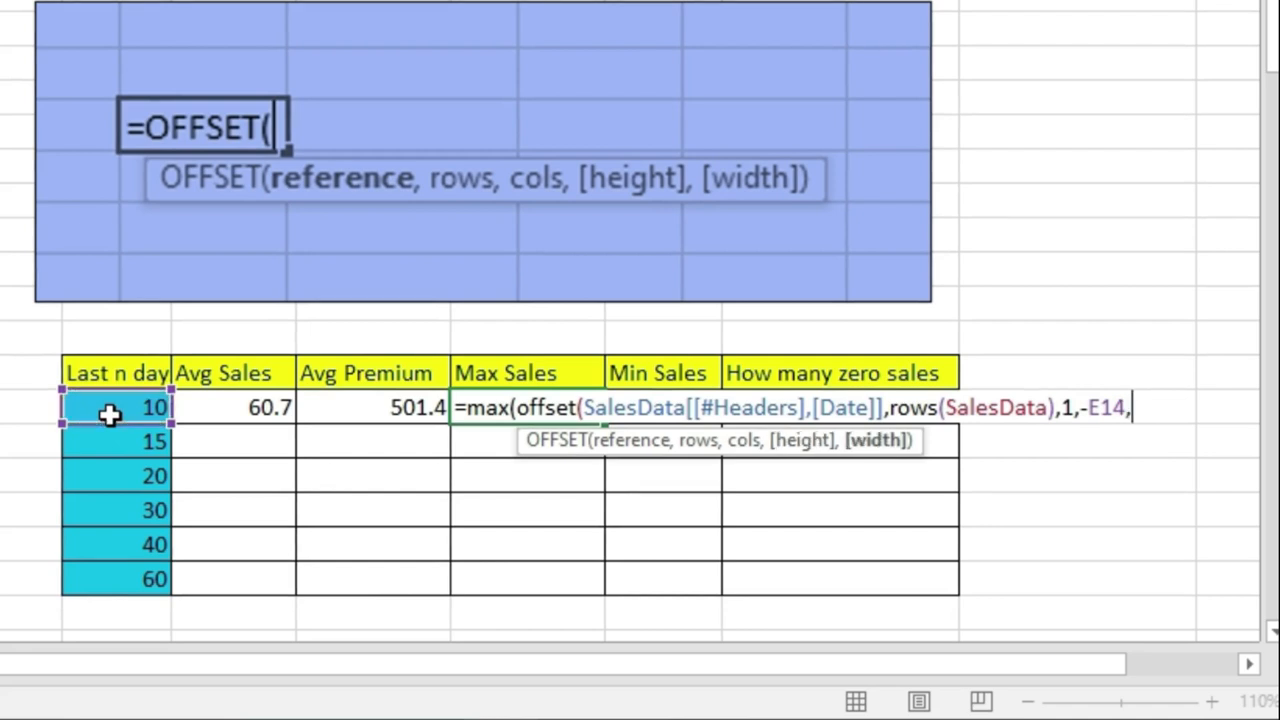
{"action": "type", "text": "))"}
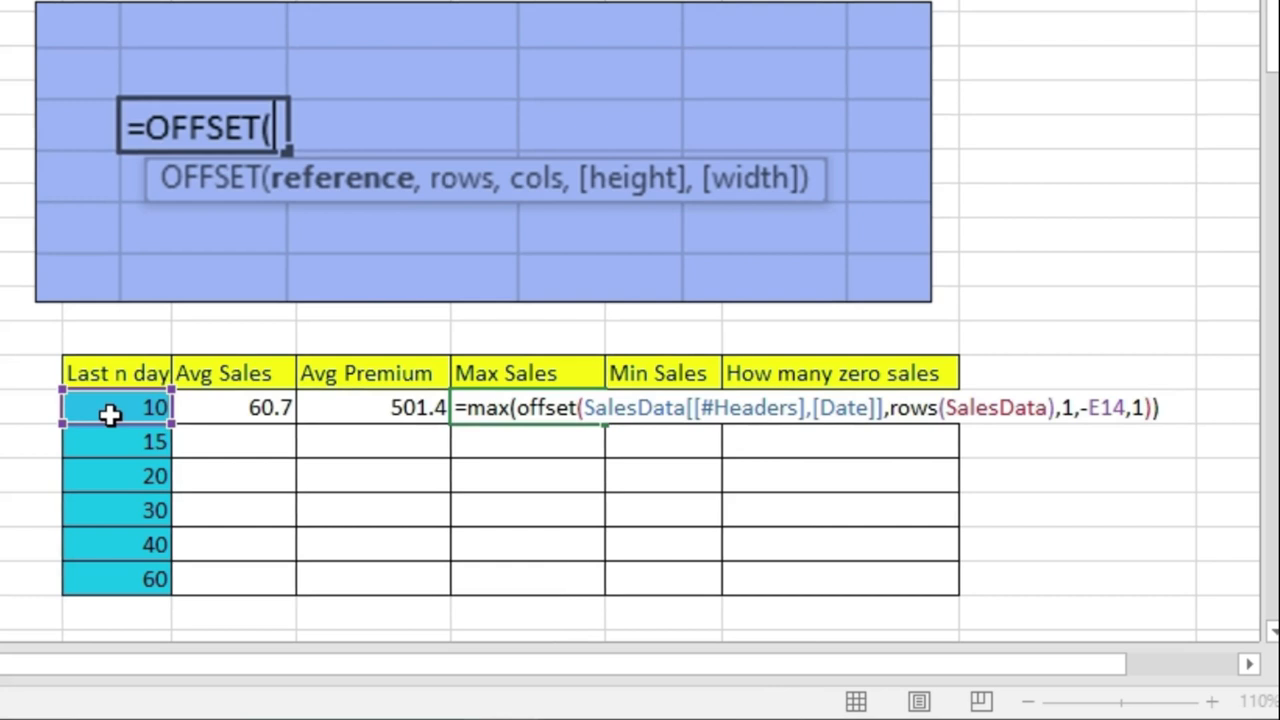
{"action": "key", "text": "Return"}
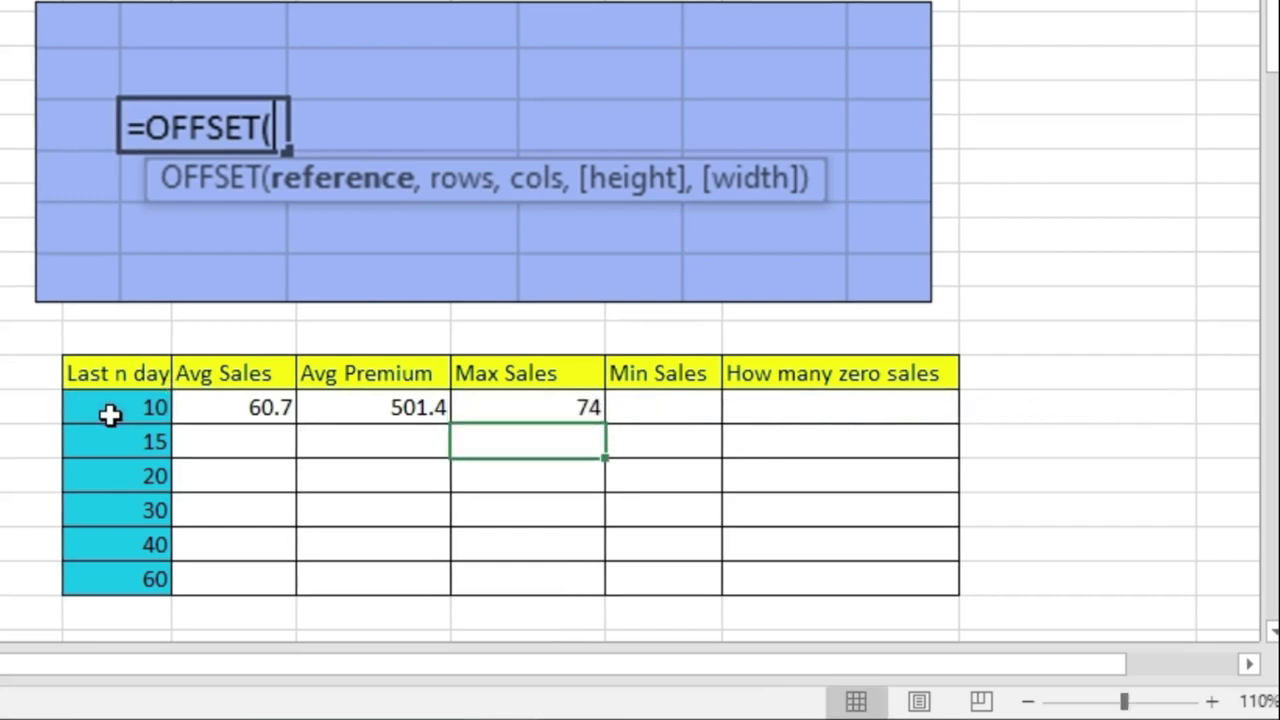
- Begin the 10-day Min Sales formula in I14 as MIN of an OFFSET, with the SalesData Date header as the reference
{"action": "key", "text": "Up"}
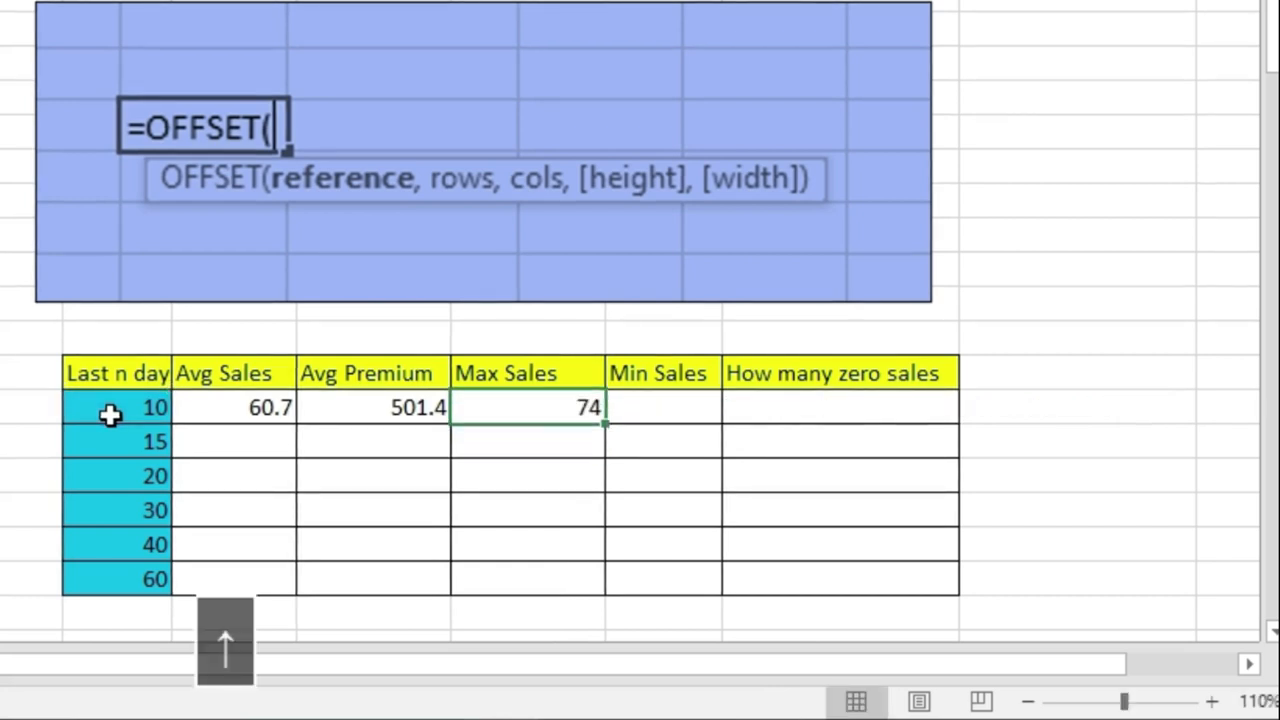
{"action": "key", "text": "Right"}
{"action": "type", "text": "="}
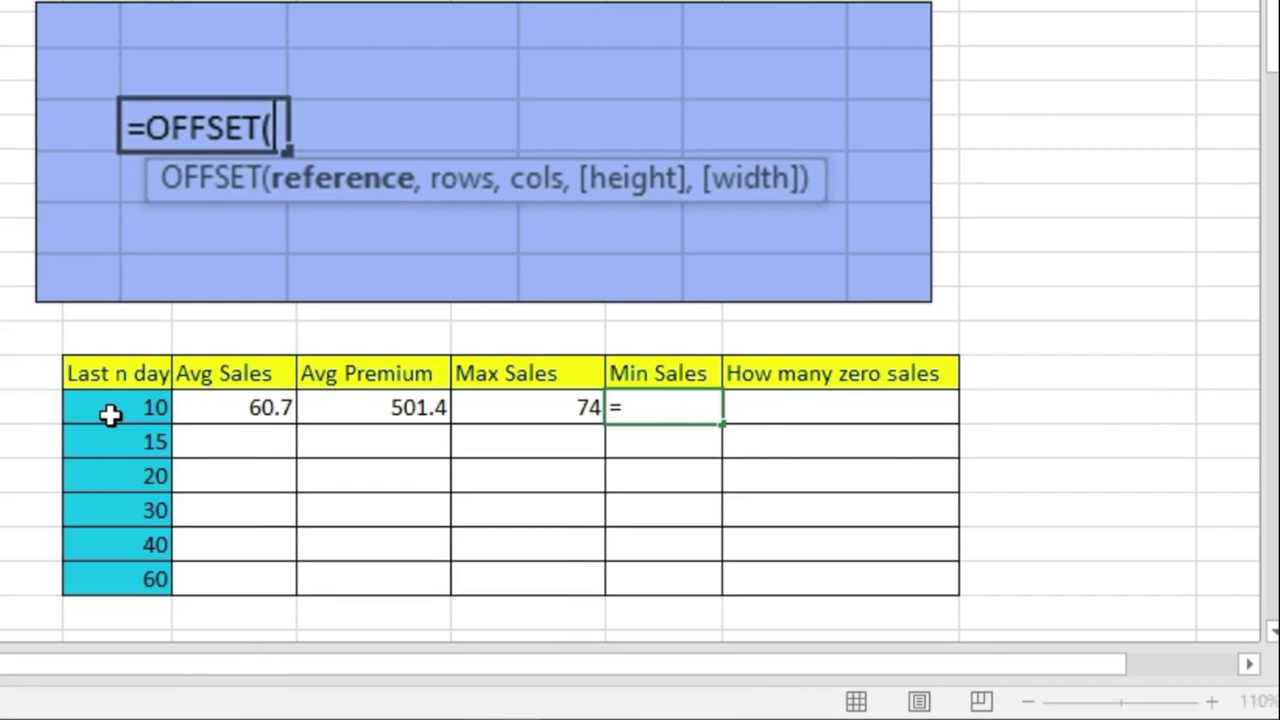
{"action": "type", "text": "min"}
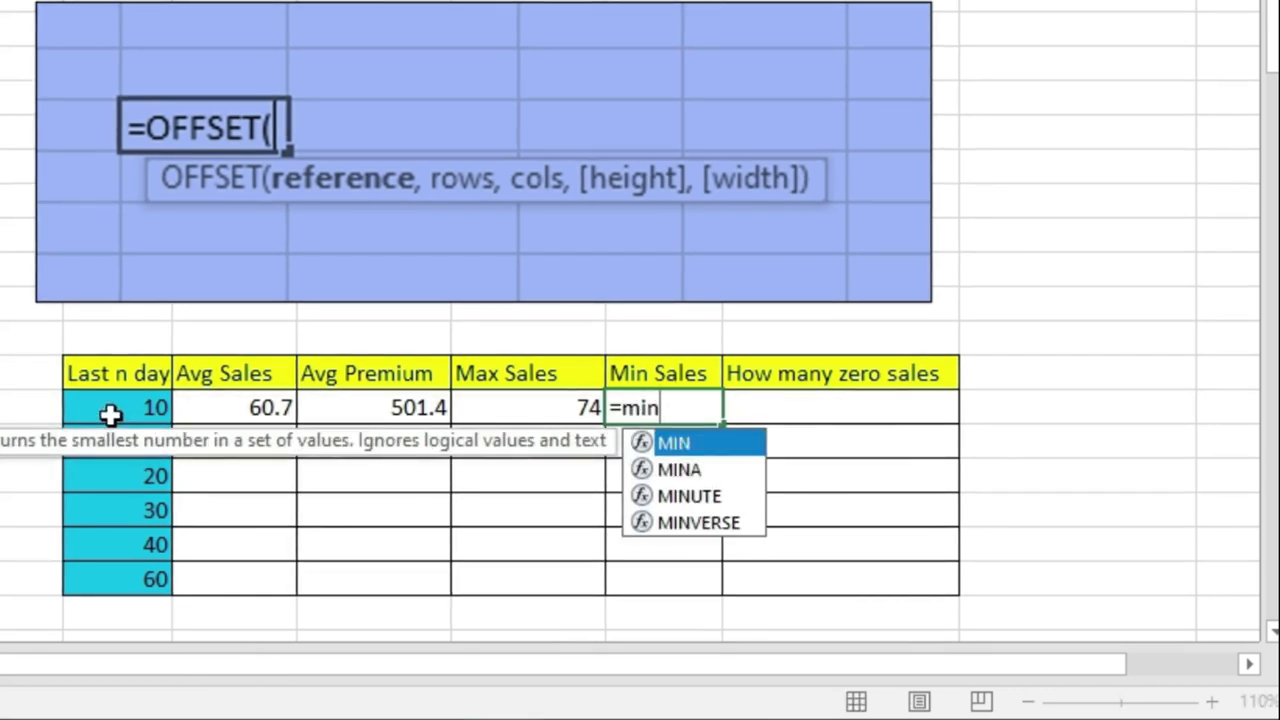
{"action": "type", "text": "(offset("}
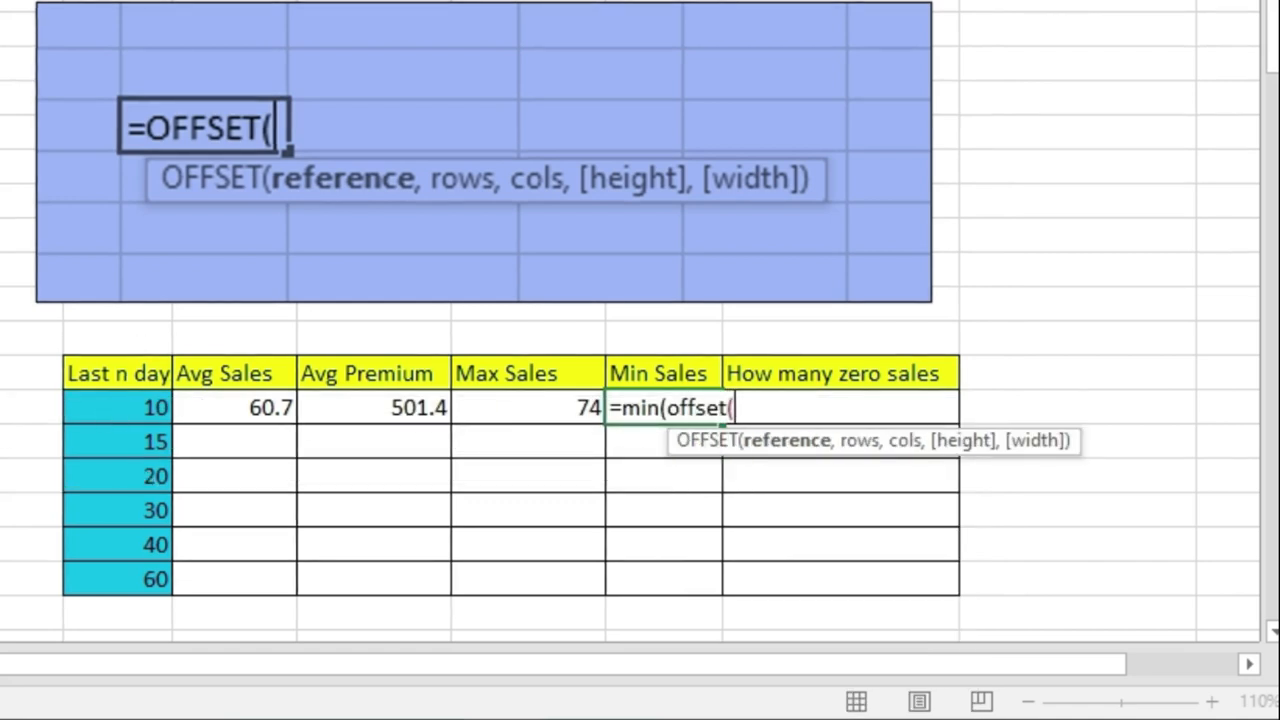
{"action": "key", "text": "ctrl+v"}
- Add ROWS(SalesData) as the rows argument and 1 as the column offset to the OFFSET in I14
{"action": "type", "text": ",rows"}
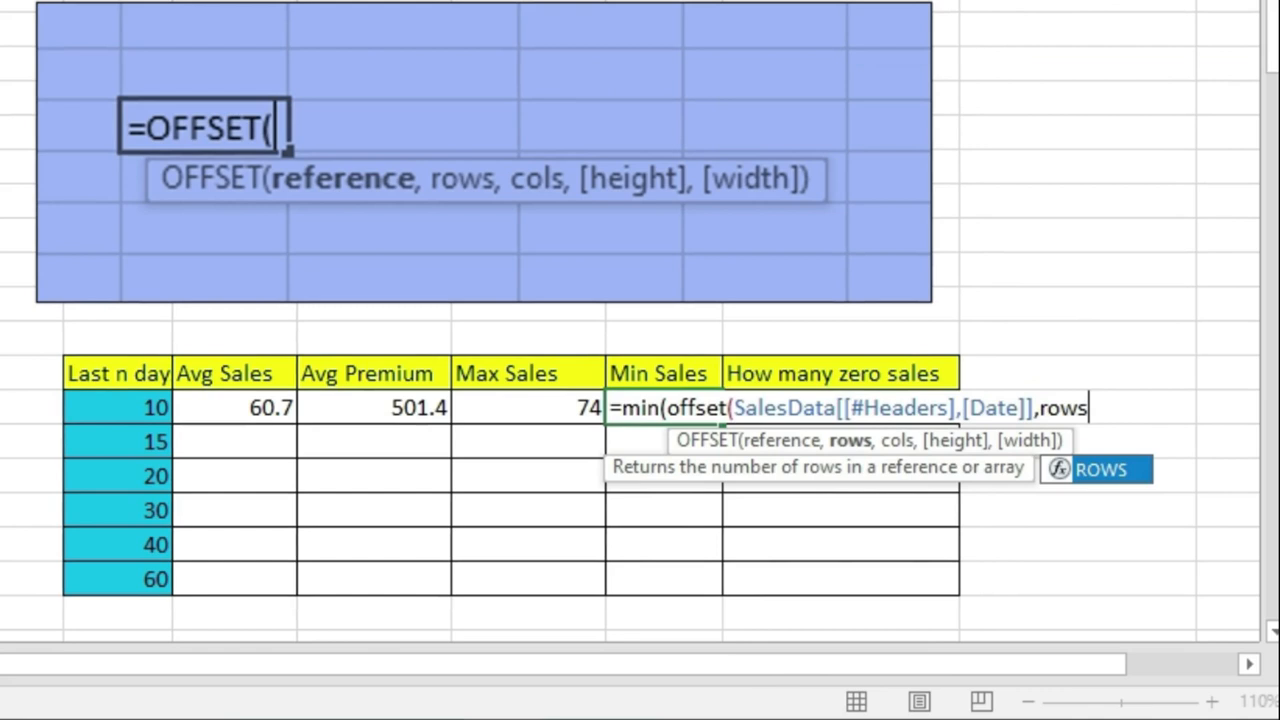
{"action": "type", "text": "(sal"}
{"action": "key", "text": "Tab"}
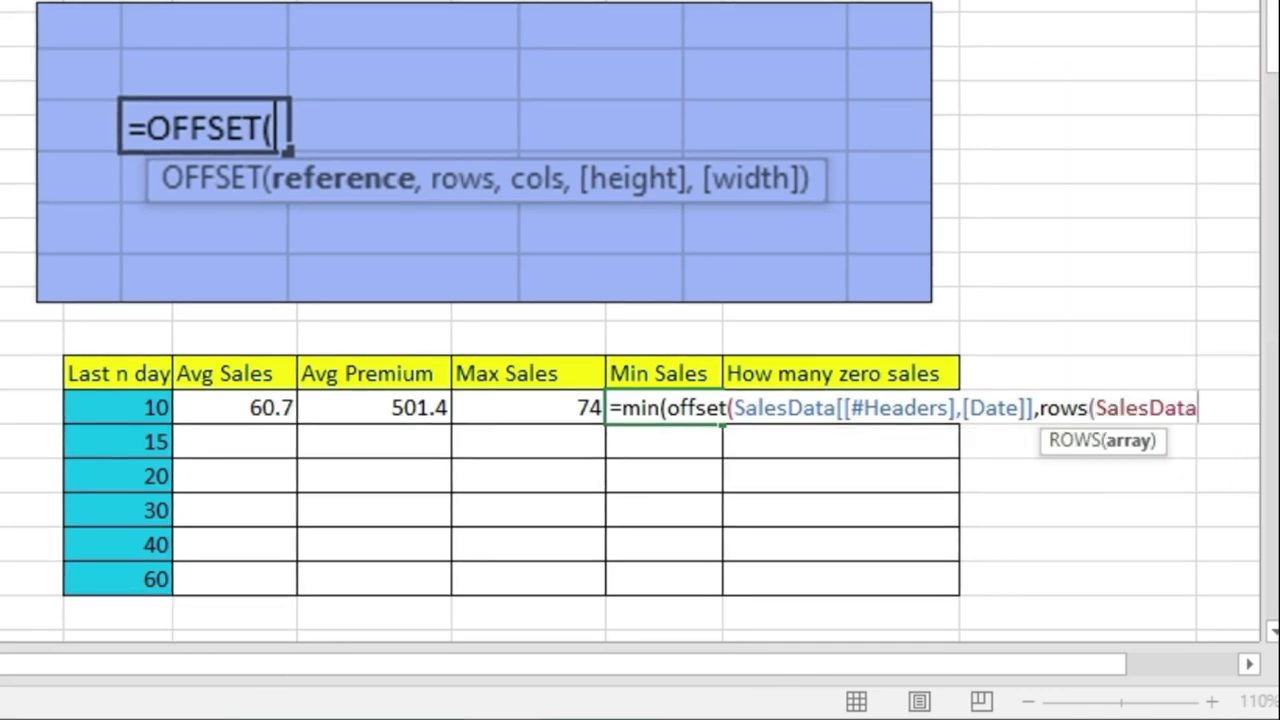
{"action": "type", "text": "),"}
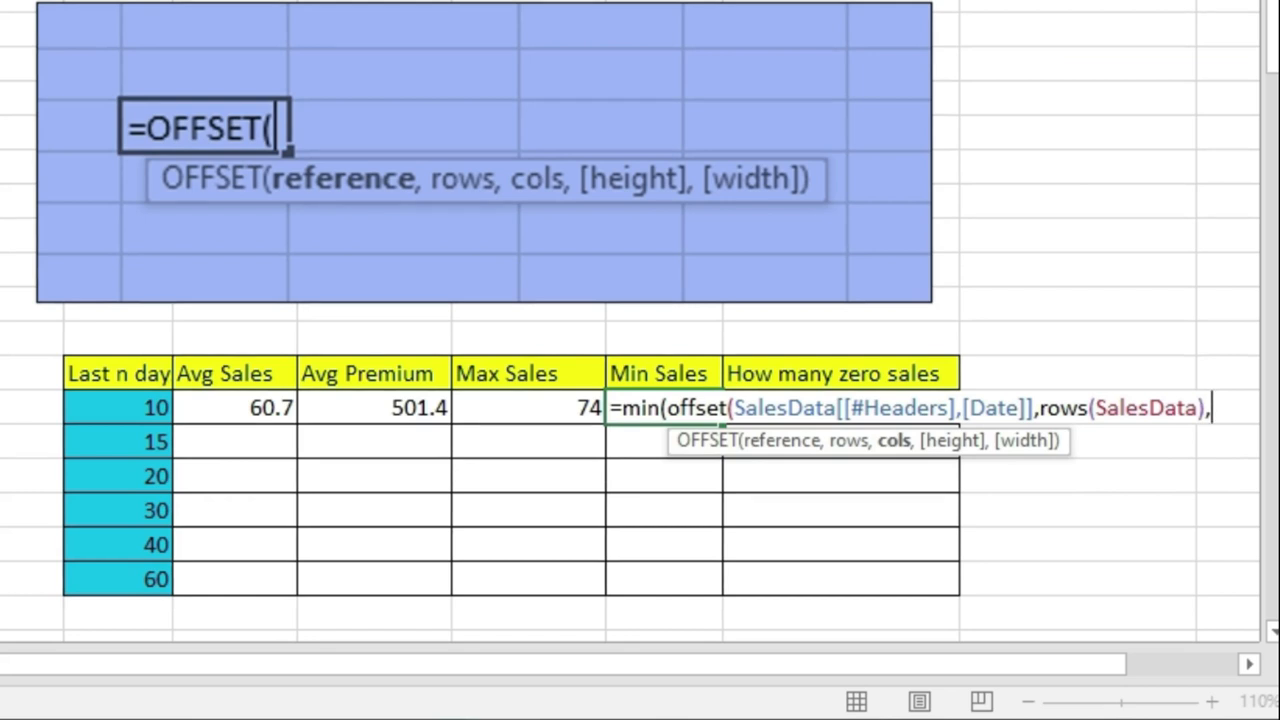
{"action": "type", "text": "1"}
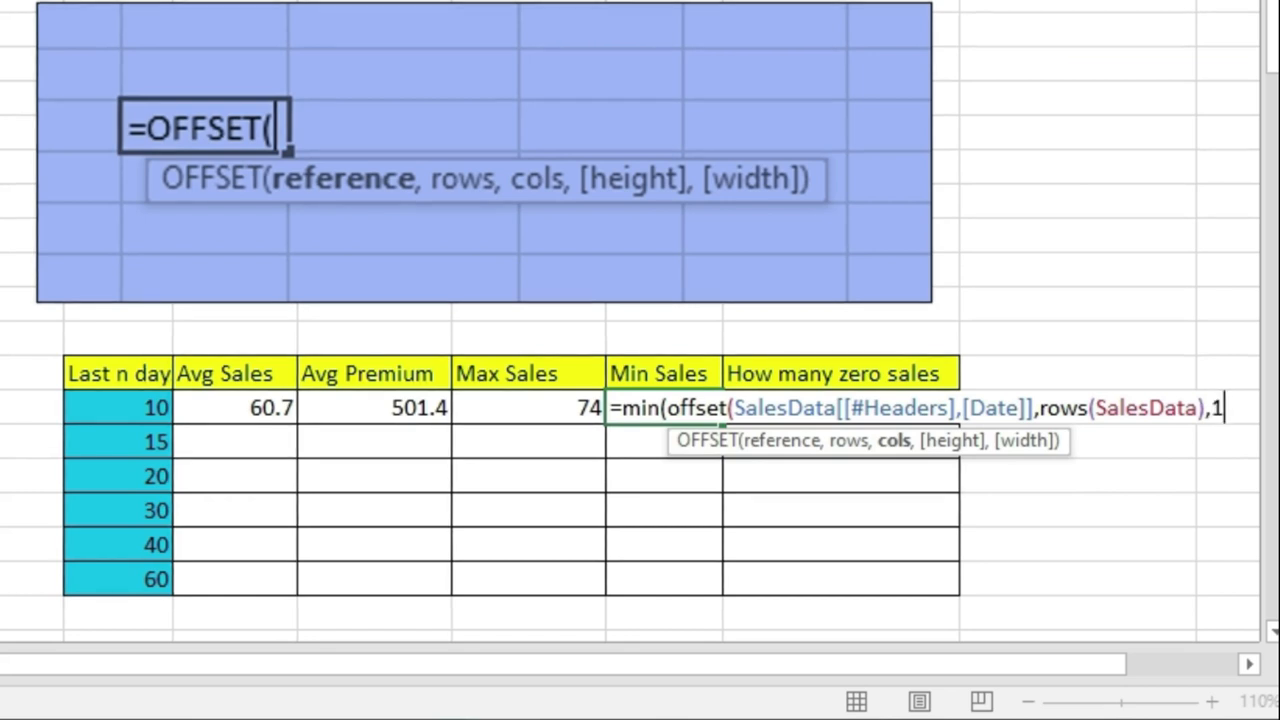
{"action": "type", "text": ","}
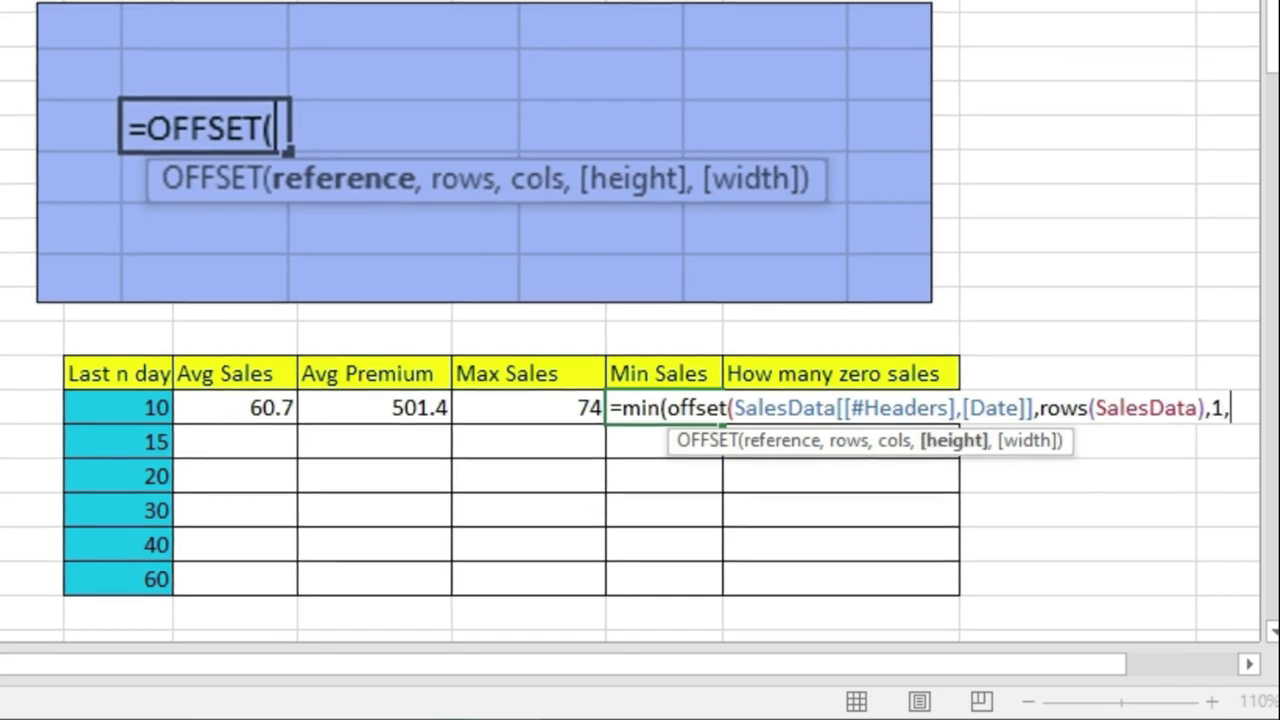
{"action": "left_click", "coordinate": [137, 418]}
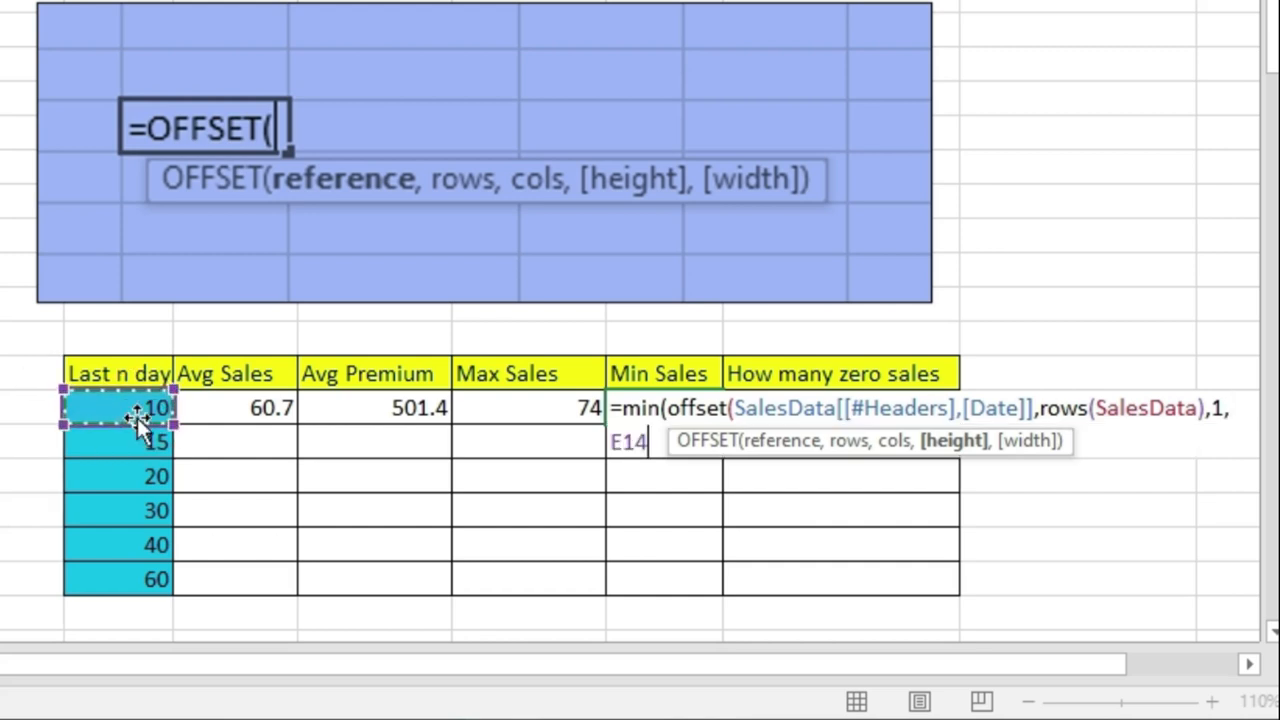
{"action": "key", "text": "BackSpace"}
{"action": "key", "text": "BackSpace"}
{"action": "key", "text": "BackSpace"}
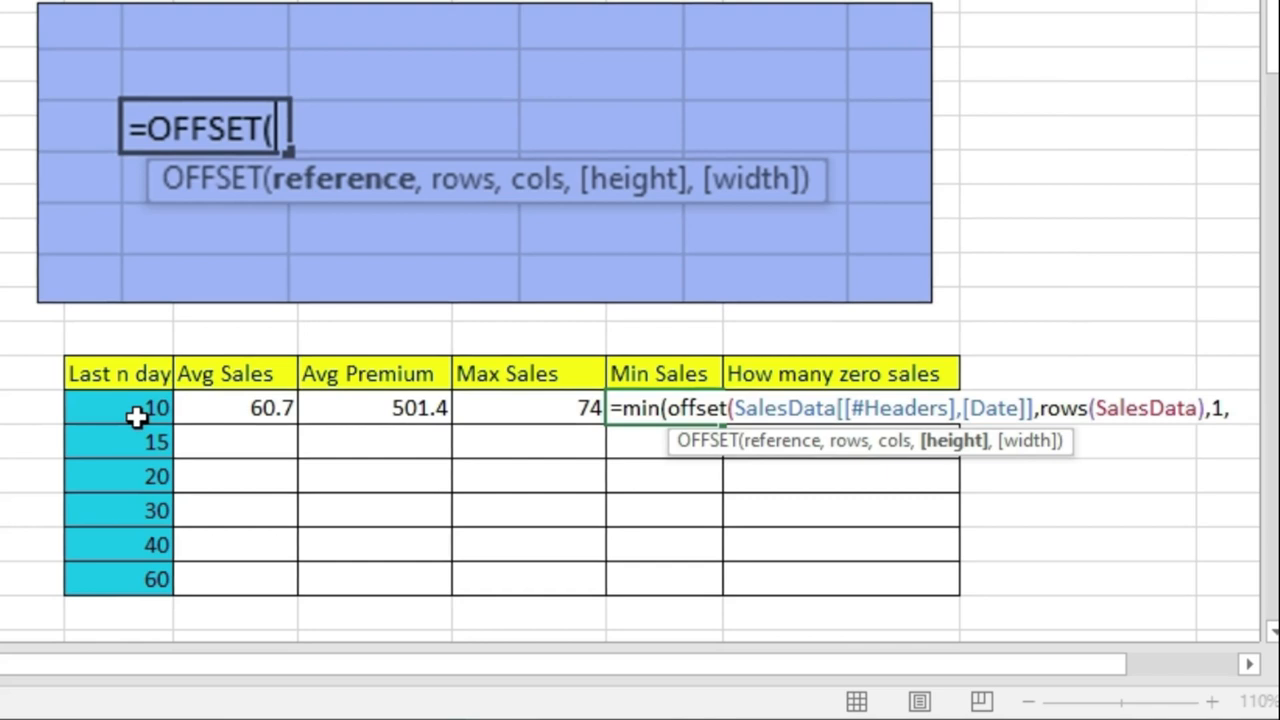
- Complete the I14 formula with height -E14 and width 1, and enter it
{"action": "type", "text": "-"}
{"action": "left_click", "coordinate": [135, 418]}
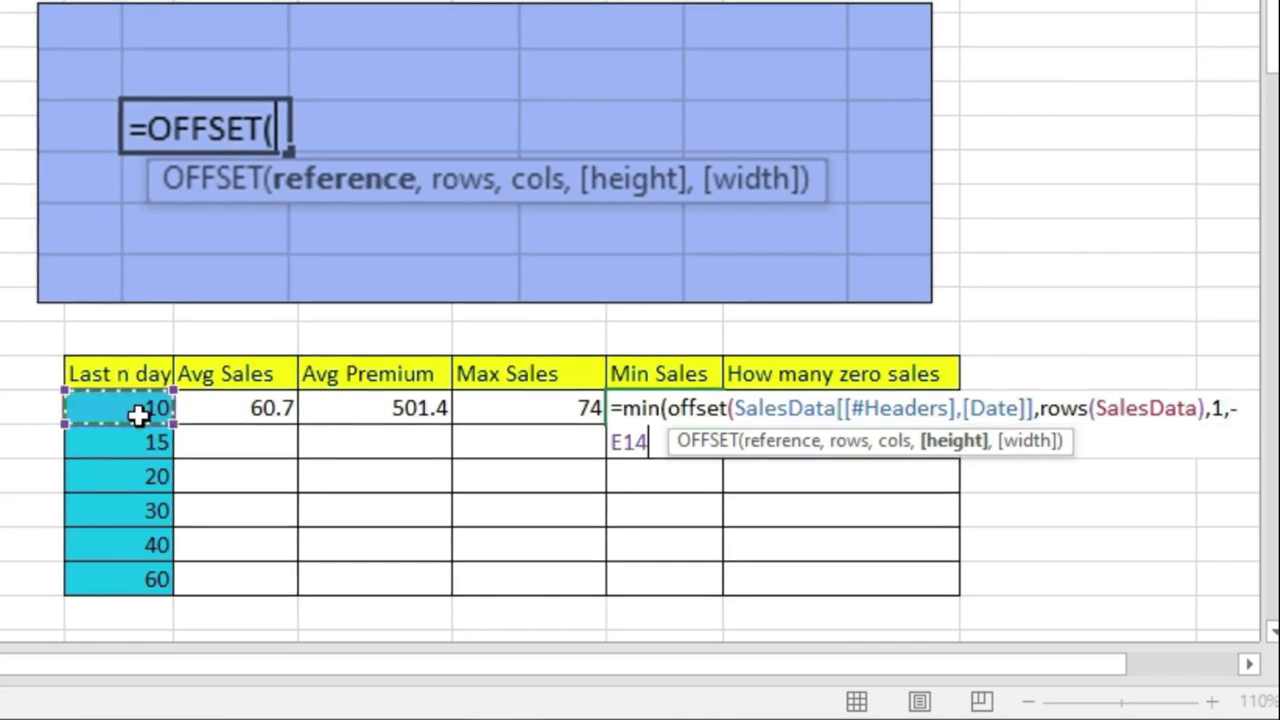
{"action": "type", "text": ","}
{"action": "type", "text": "1))"}
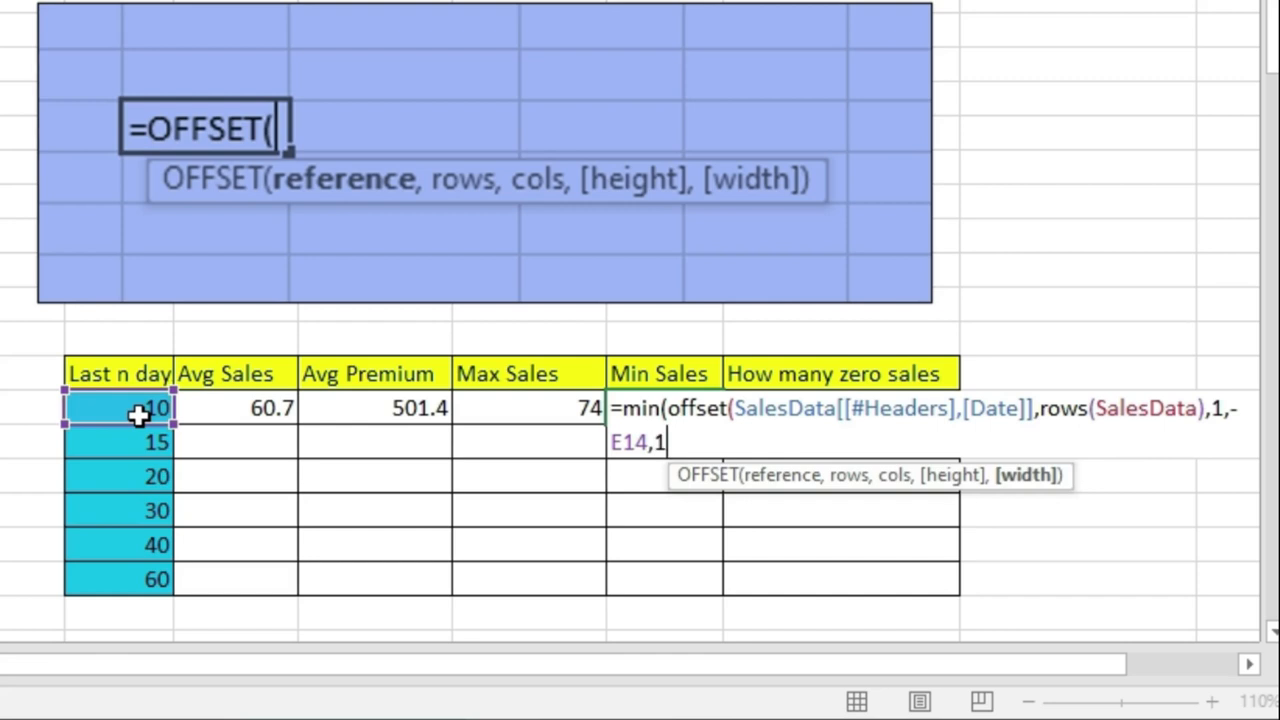
{"action": "key", "text": "ctrl+Return"}
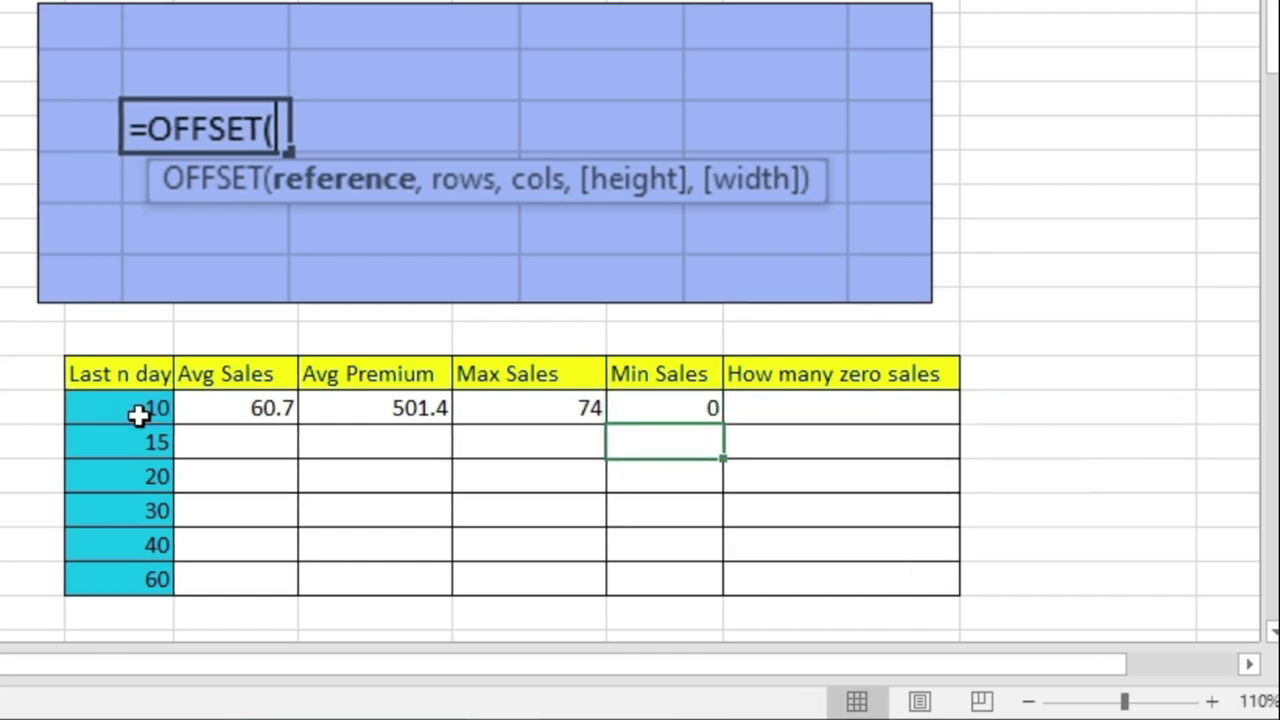
- Begin the 10-day zero-sales formula in J14 as COUNTIF of an OFFSET, with the SalesData Date header as the reference
{"action": "key", "text": "Up"}
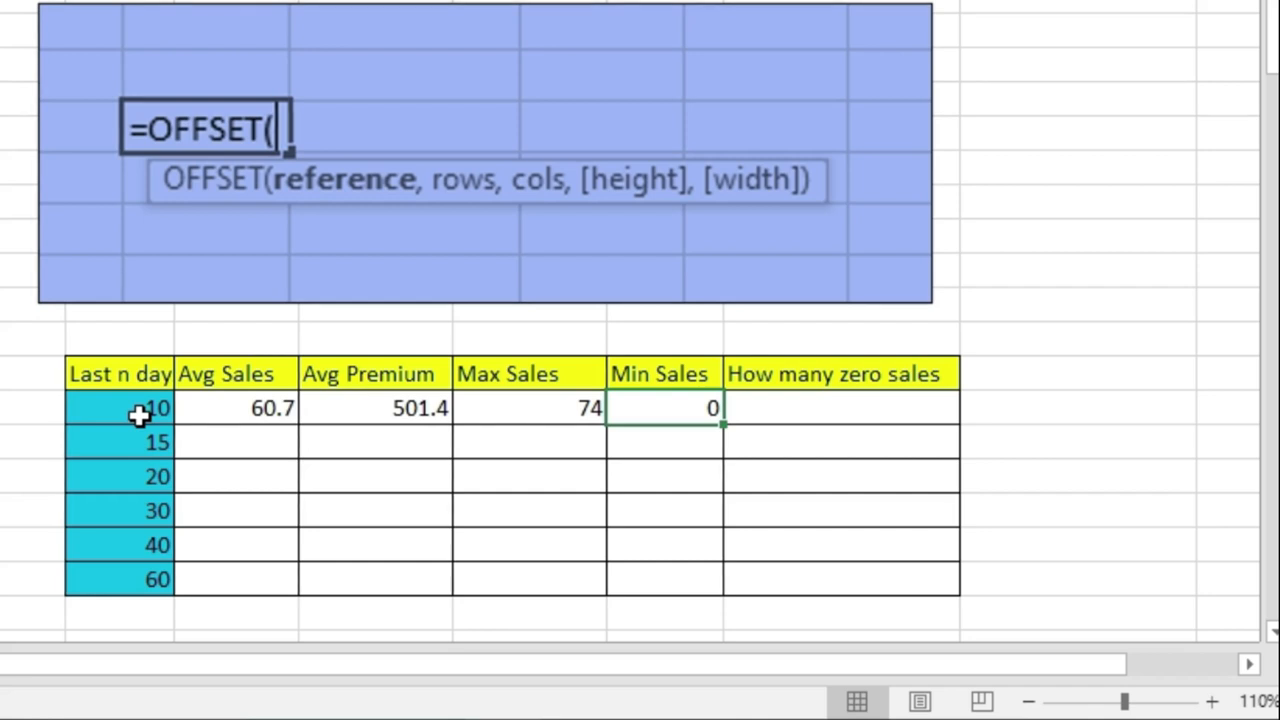
{"action": "key", "text": "Right"}
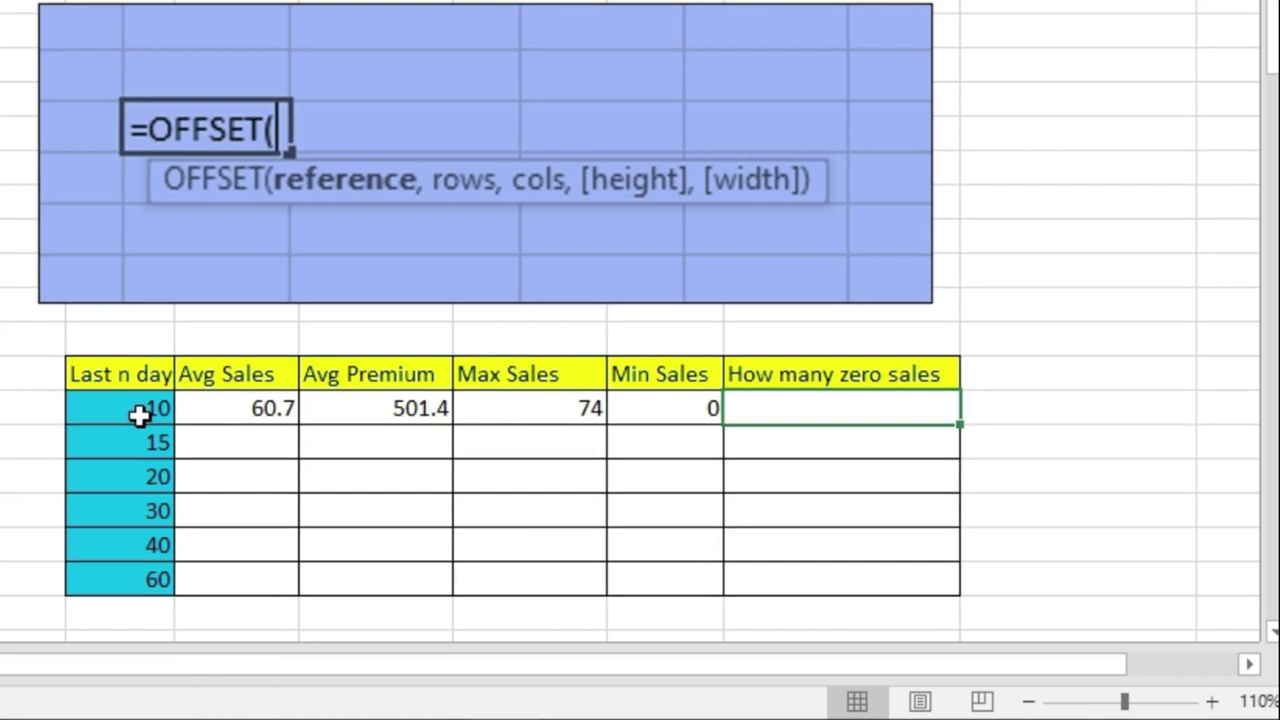
{"action": "type", "text": "="}
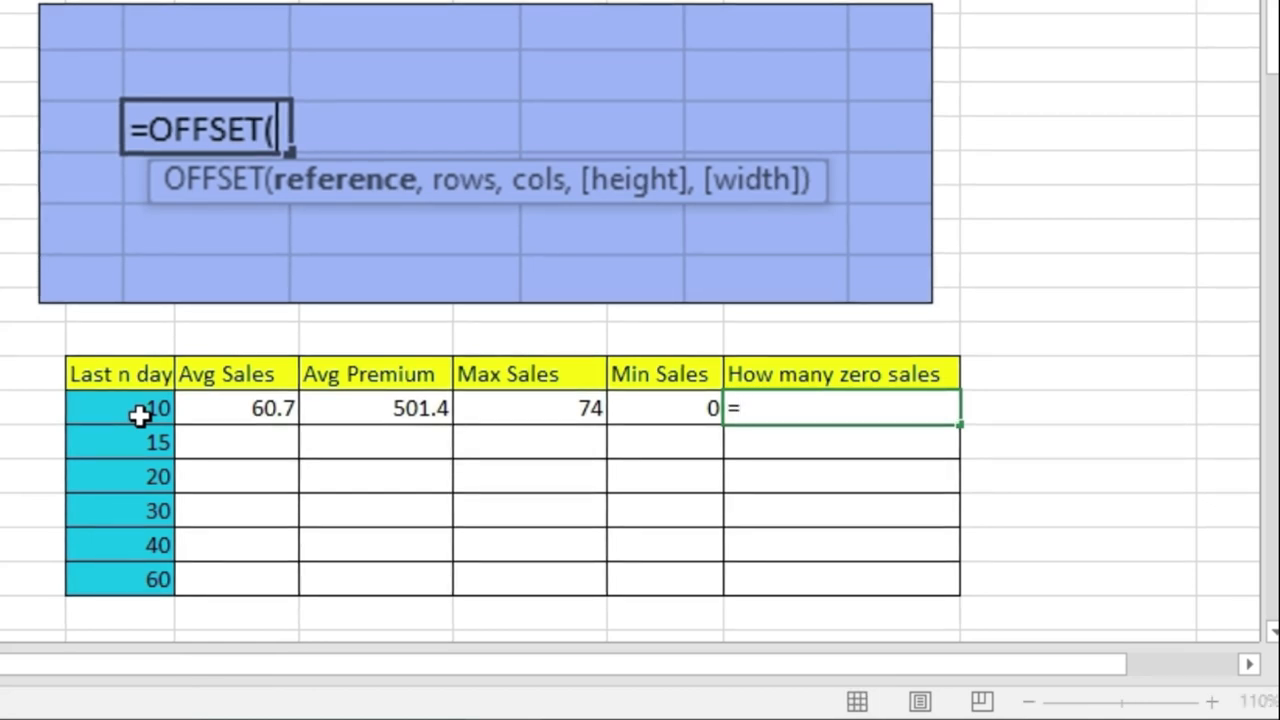
{"action": "type", "text": "countif("}
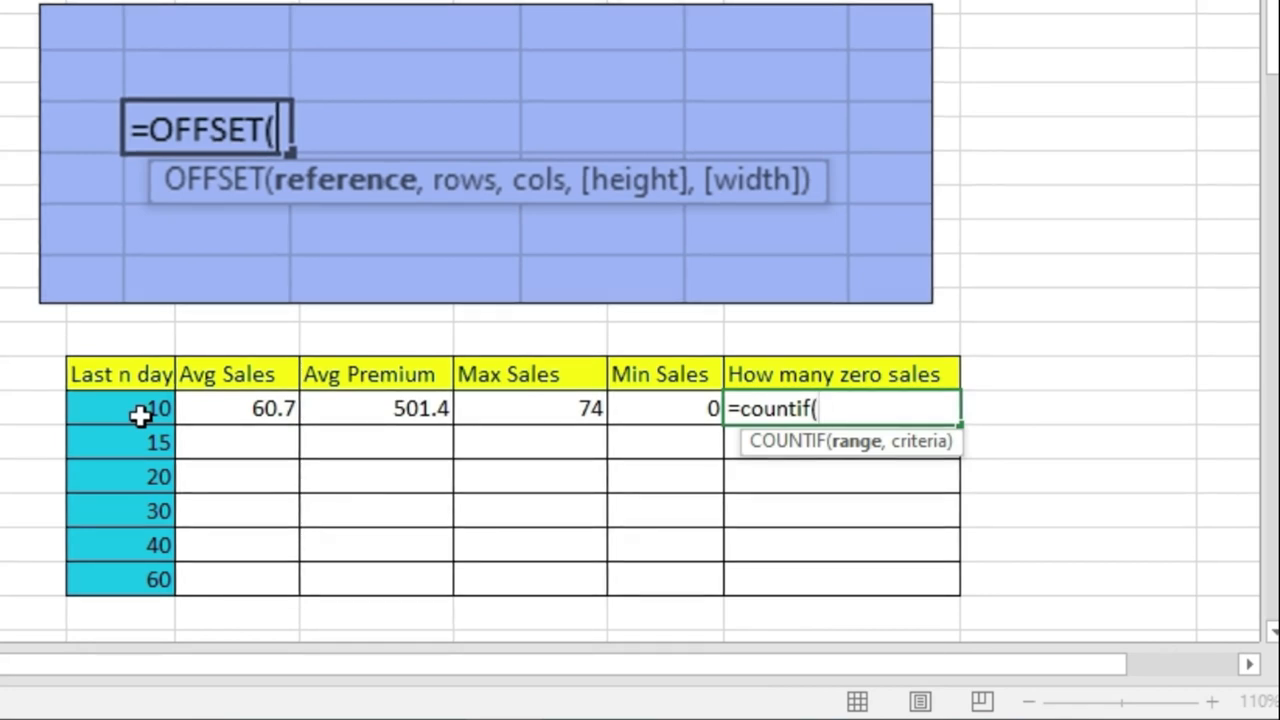
{"action": "type", "text": "offset(SalesData[[#Headers],[Date"}
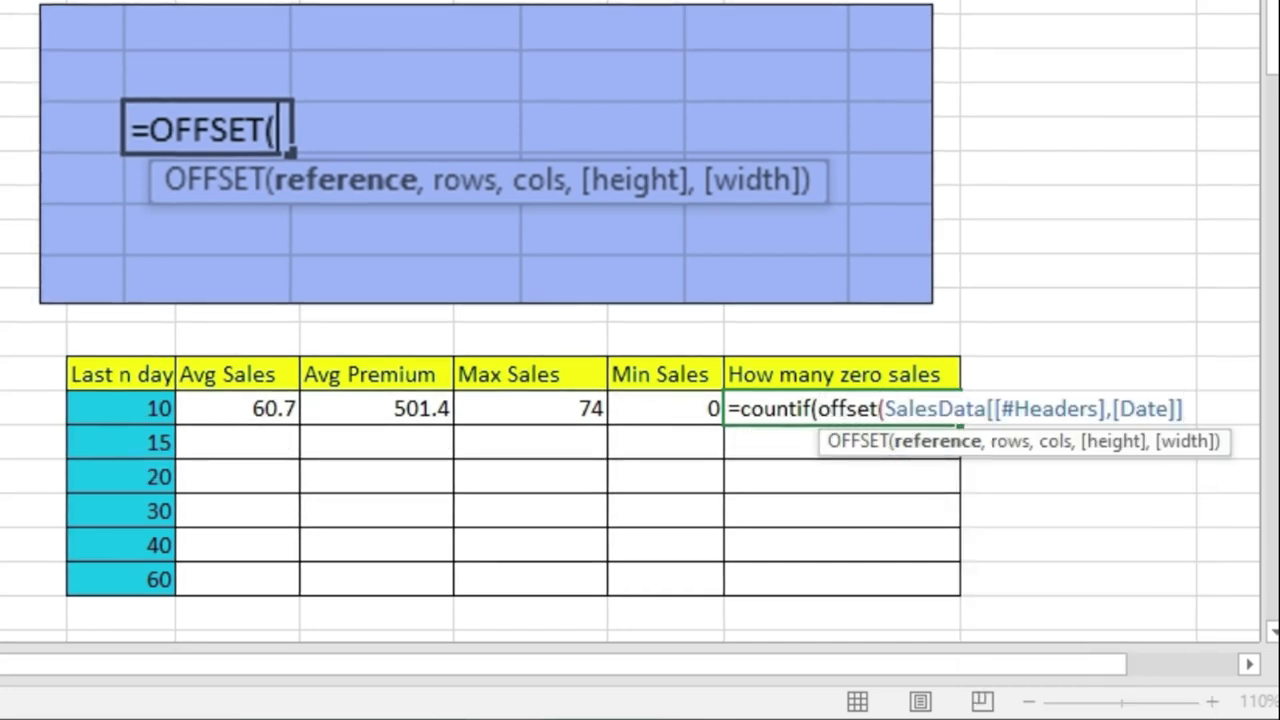
- Add ROWS(SalesData) as the rows argument and 1 as the column offset to the OFFSET in J14
{"action": "type", "text": ",rows"}
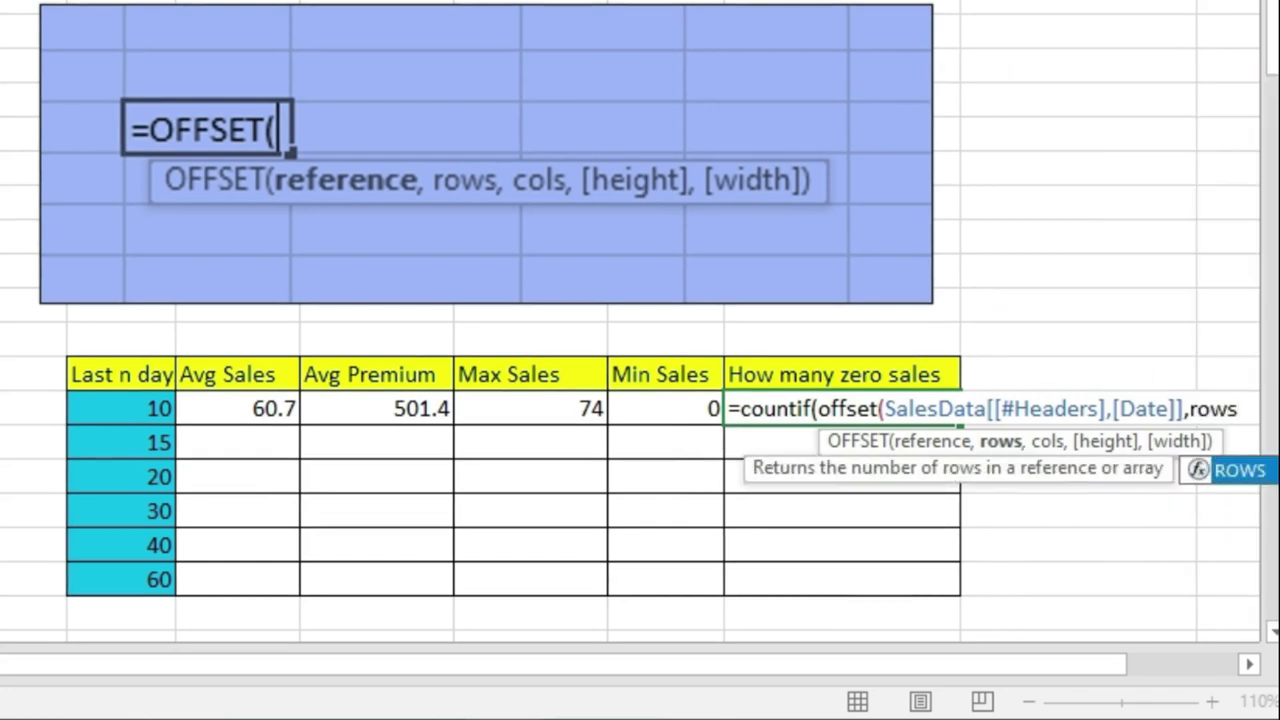
{"action": "type", "text": "(sales"}
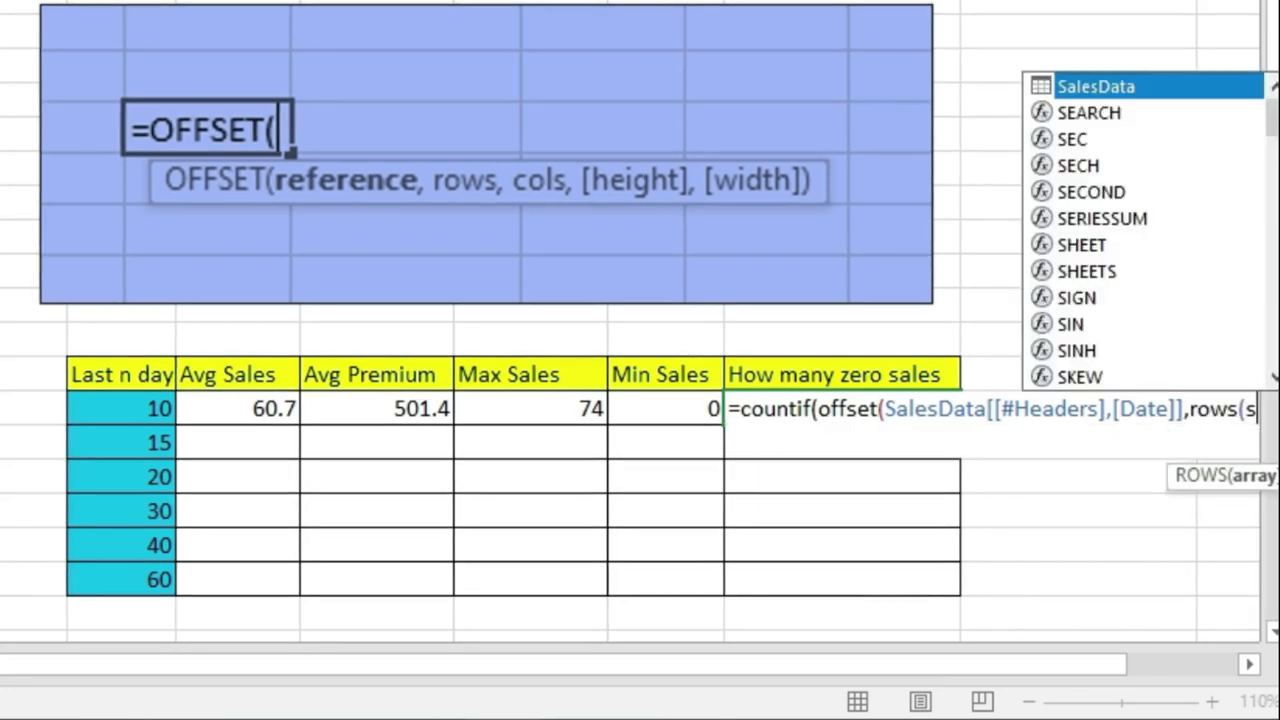
{"action": "type", "text": "data"}
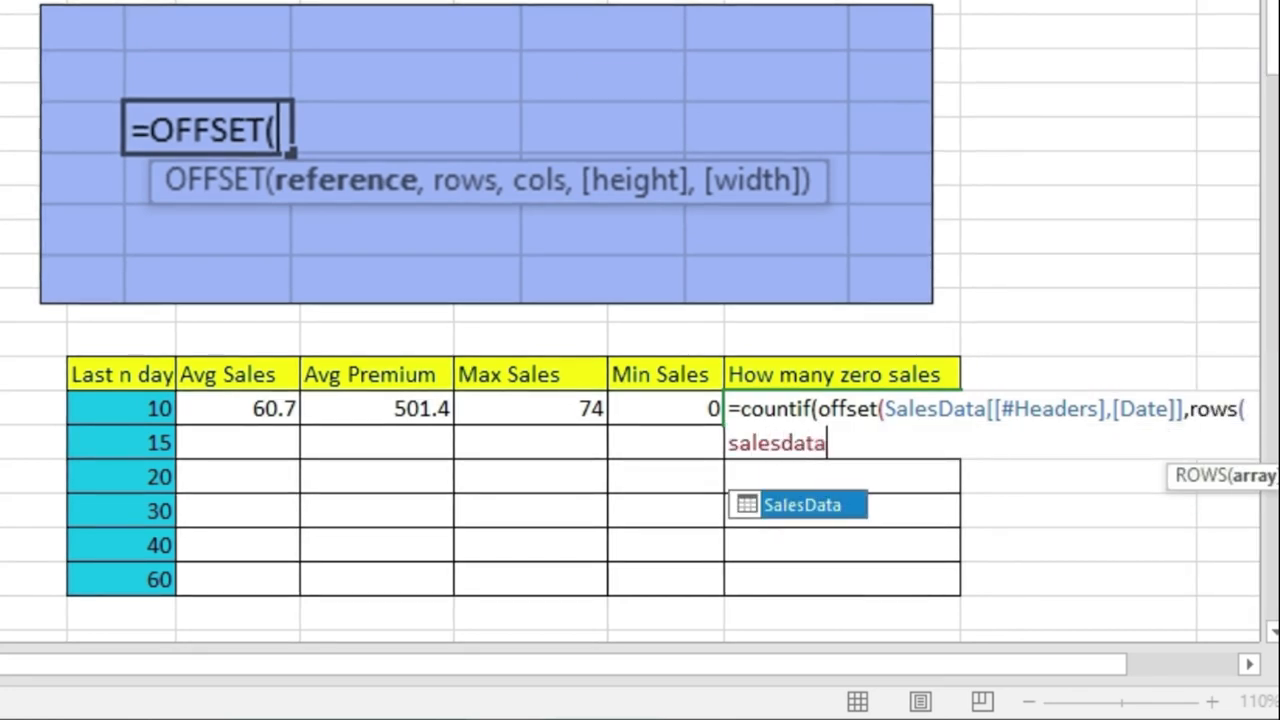
{"action": "type", "text": "),"}
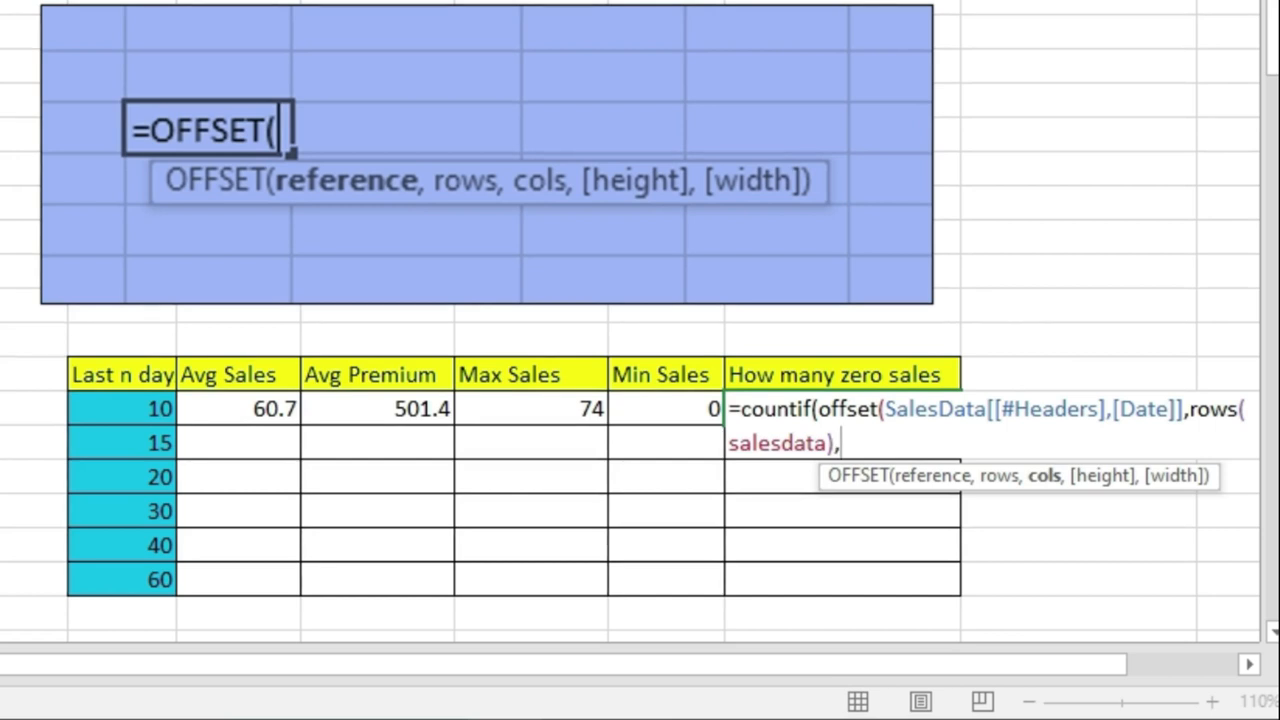
{"action": "type", "text": "1"}
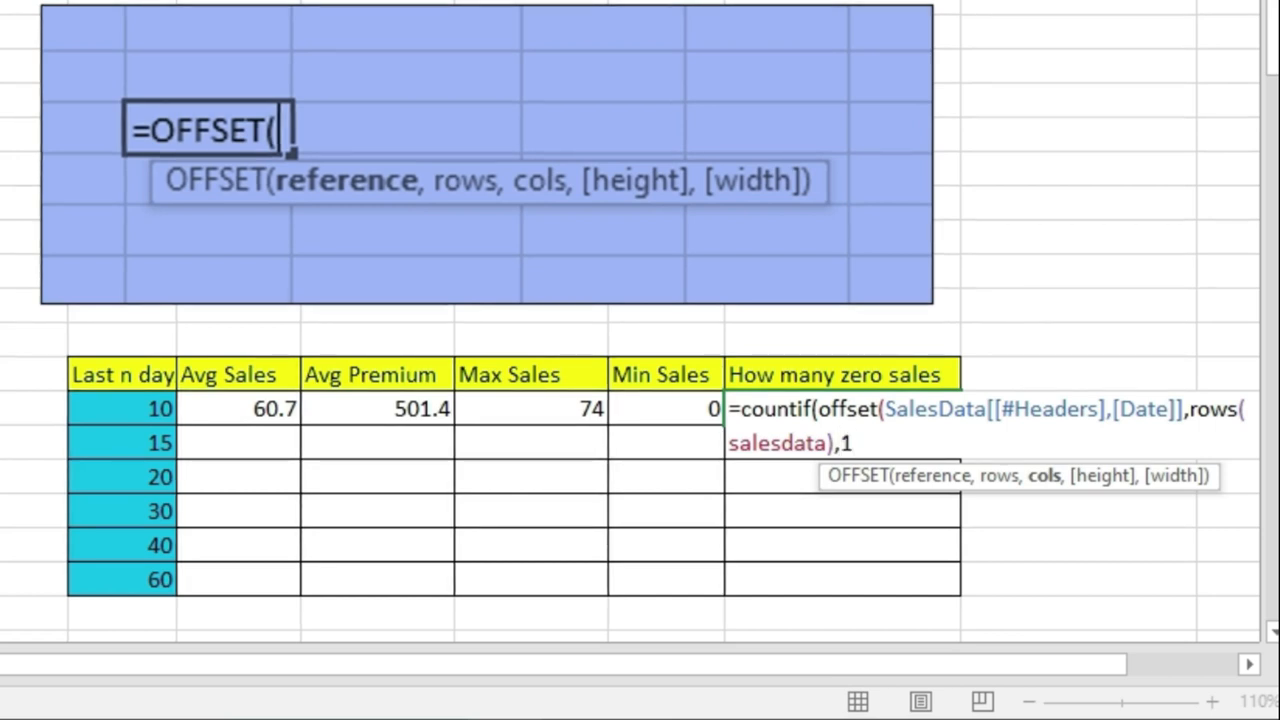
- Finish the OFFSET range in J14 with height -E14 and width 1
{"action": "type", "text": ","}
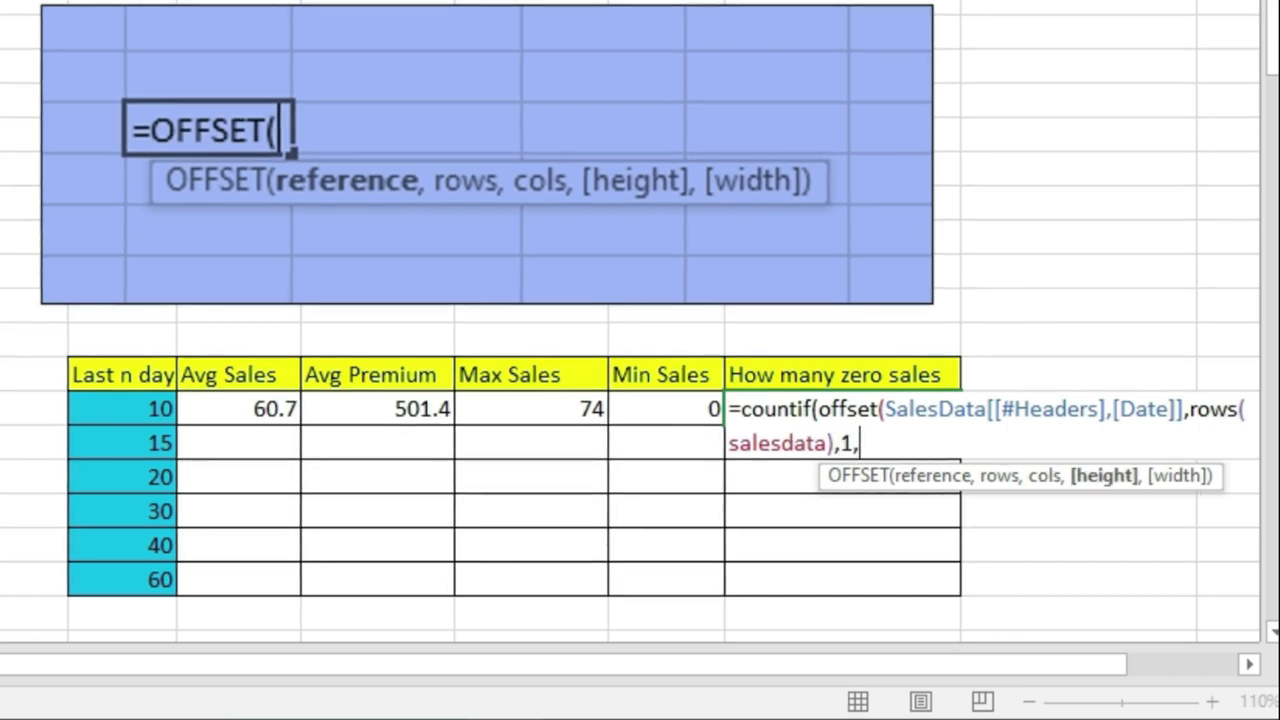
{"action": "type", "text": "-"}
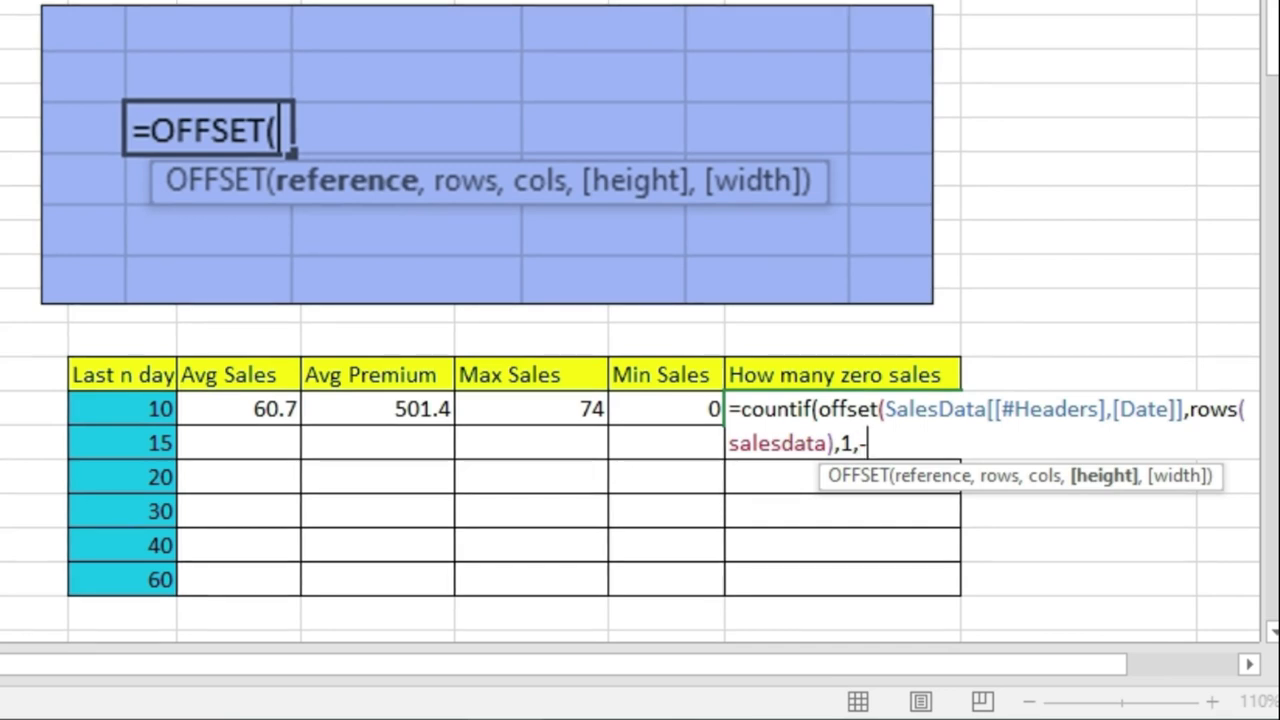
{"action": "left_click", "coordinate": [108, 416]}
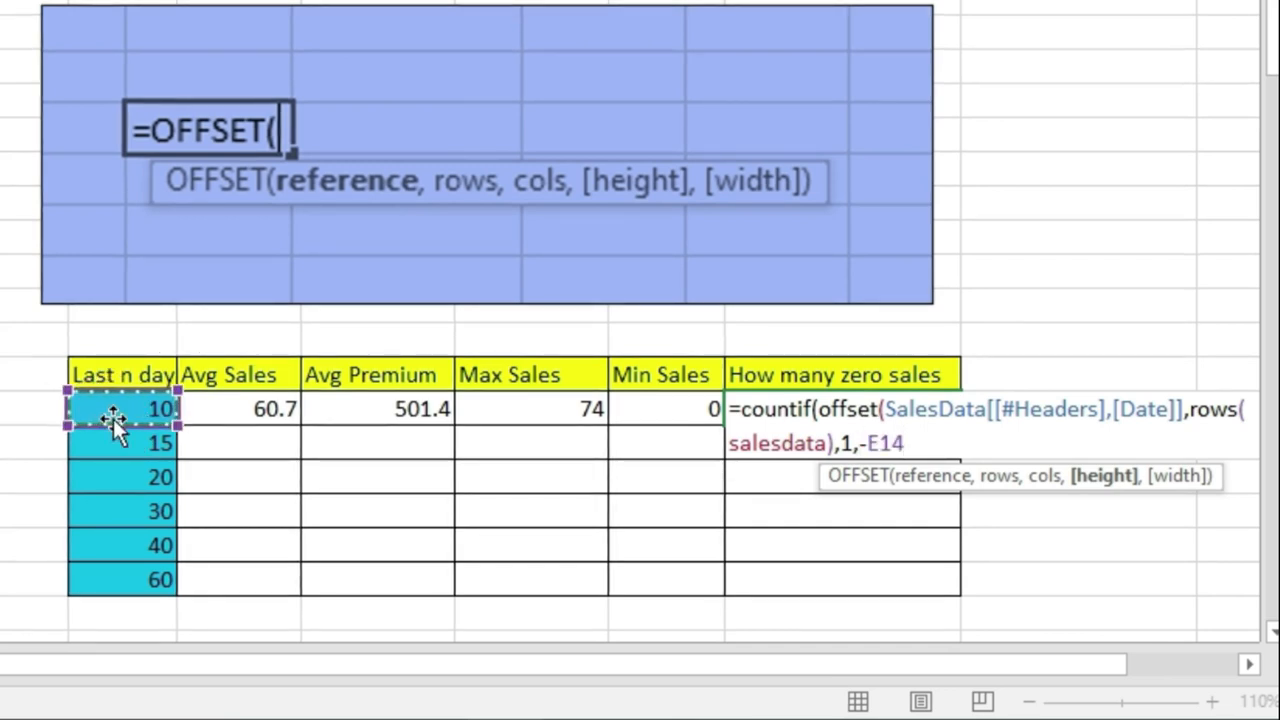
{"action": "type", "text": ",1)"}
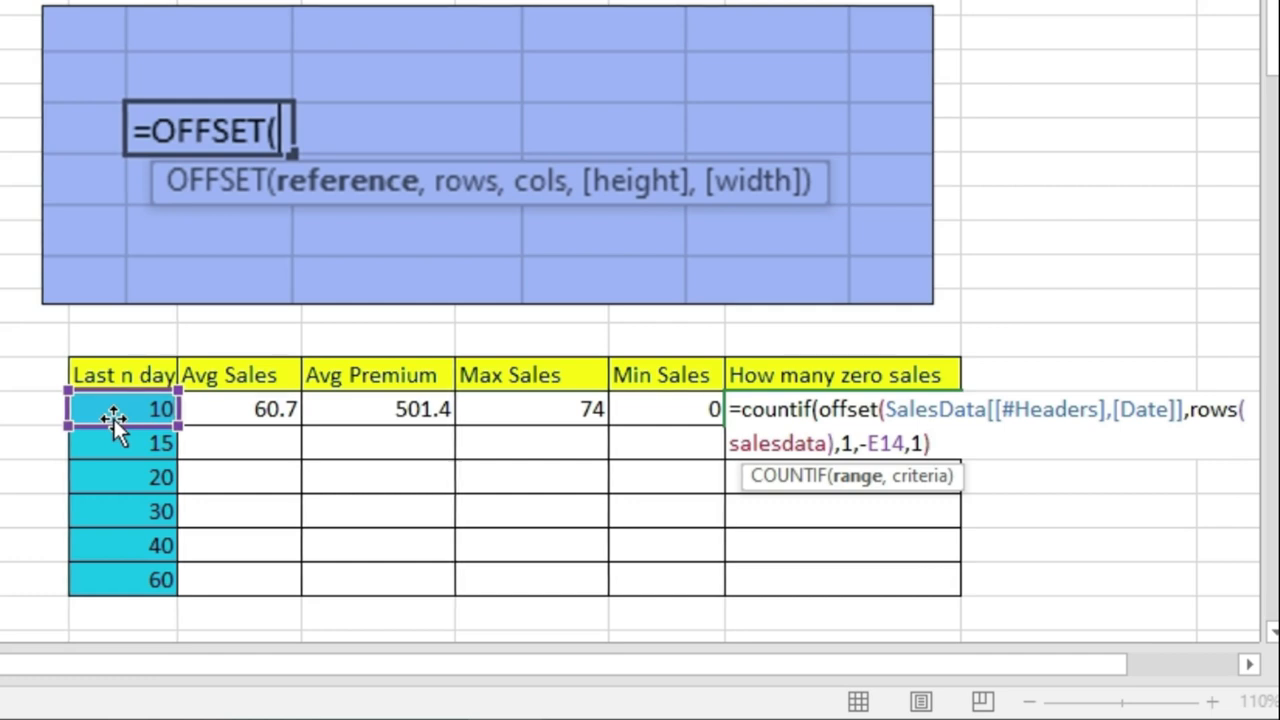
- Complete the COUNTIF in J14 with the criteria "=0", enter it, and save the workbook
{"action": "type", "text": ","}
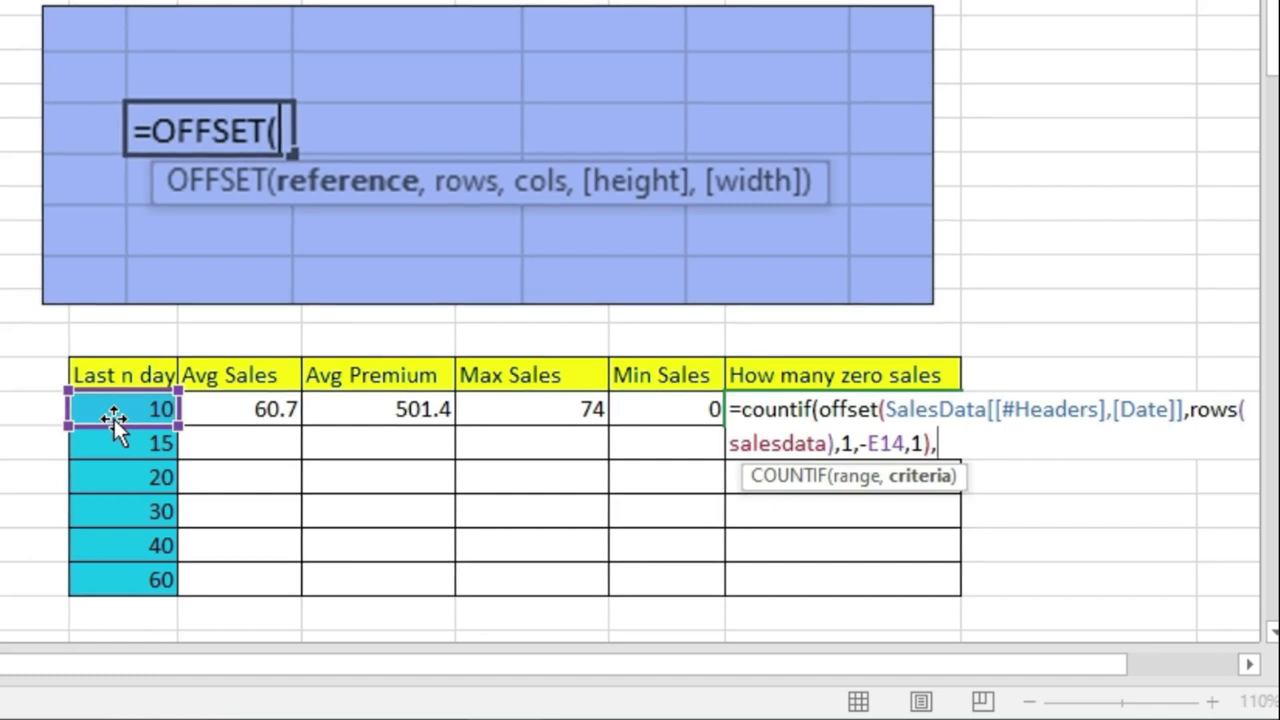
{"action": "type", "text": "\"=0"}
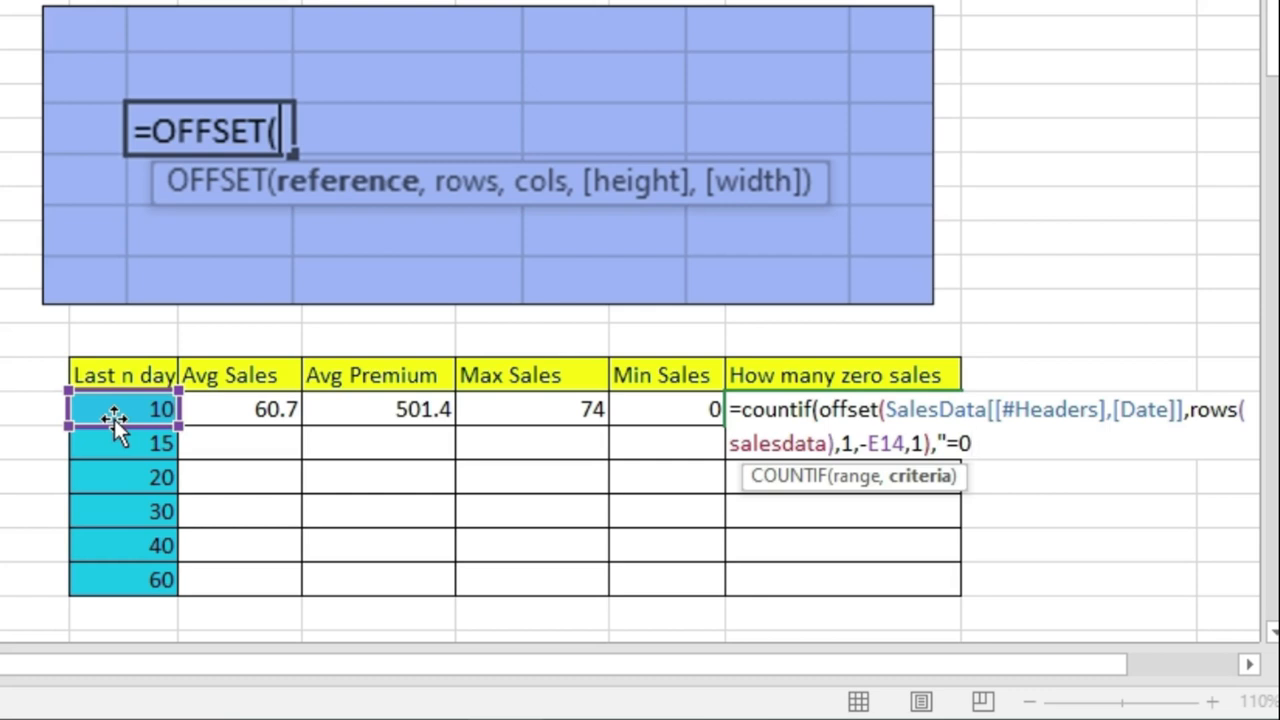
{"action": "type", "text": "\""}
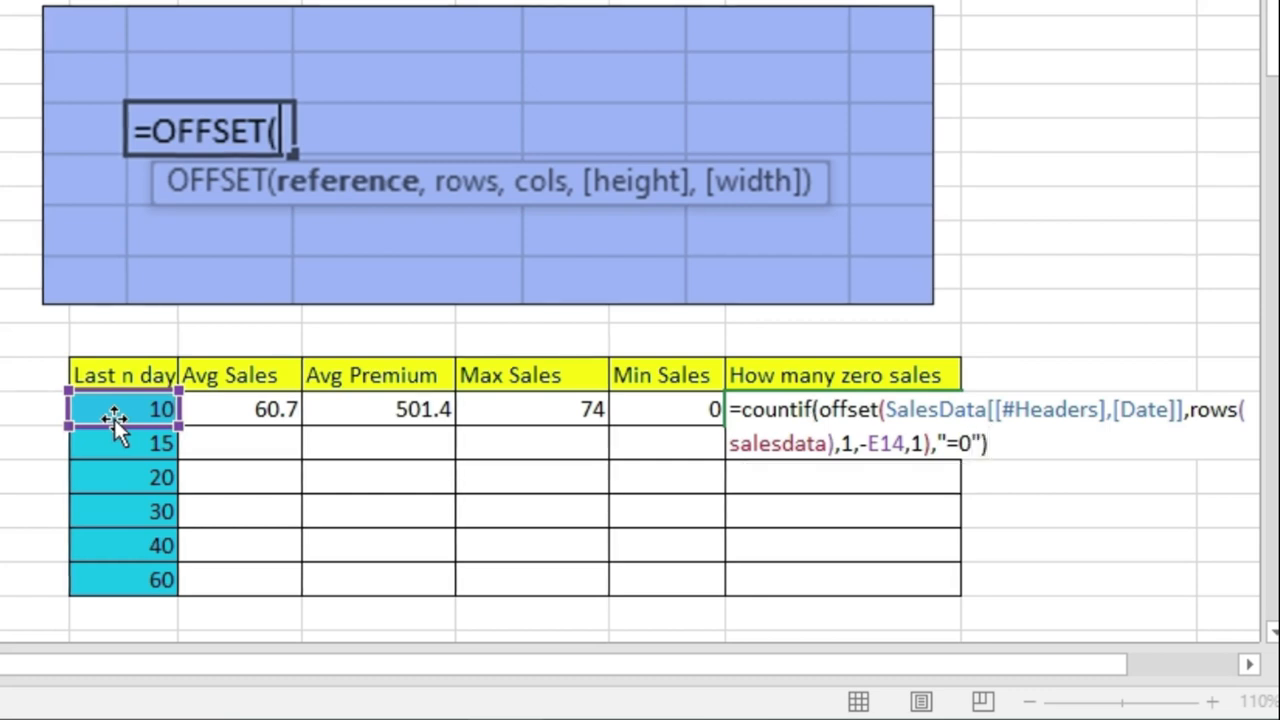
{"action": "key", "text": "Return"}
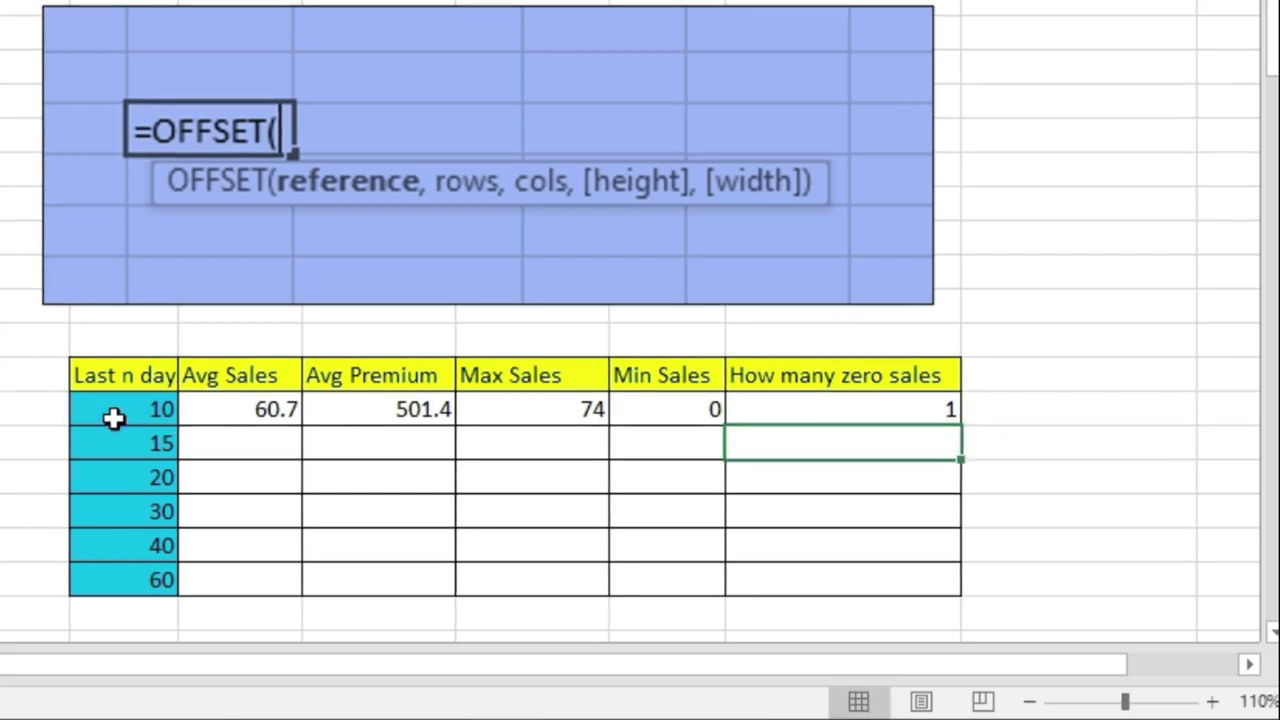
{"action": "key", "text": "Up"}
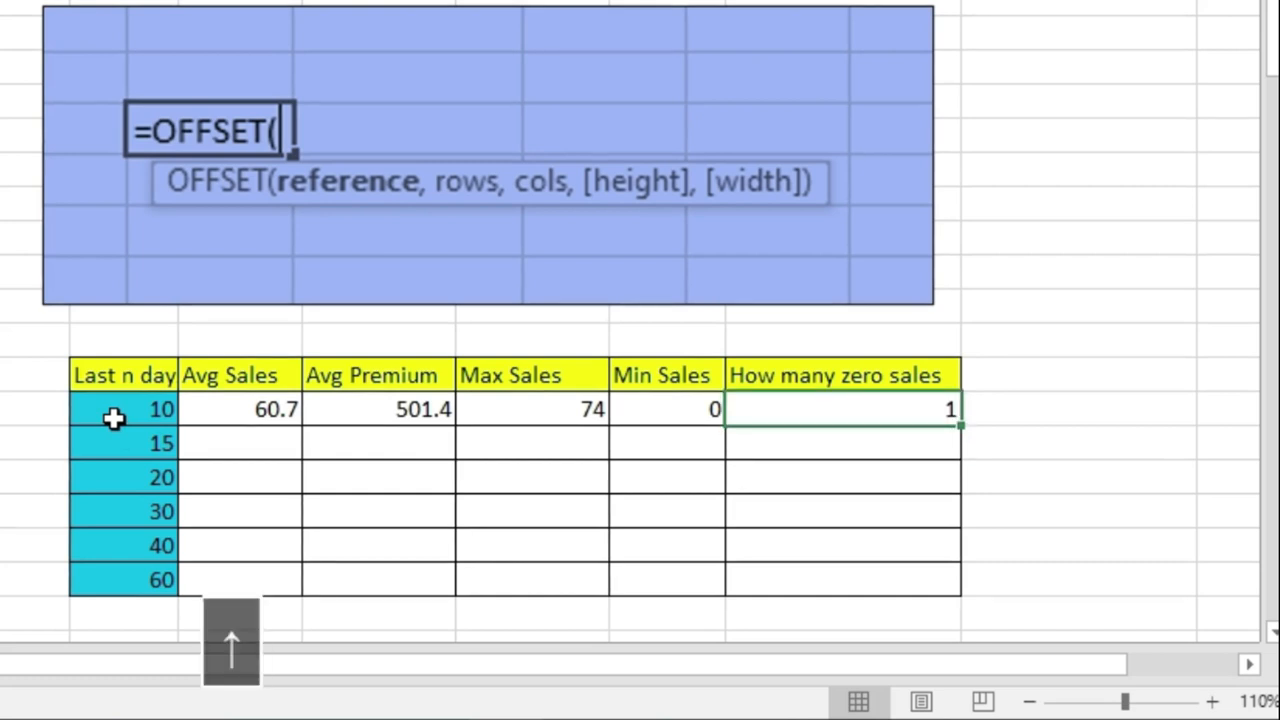
{"action": "key", "text": "ctrl+s"}
- Fill the 10-day Avg Sales and Avg Premium formulas down through the 60-day row
{"action": "key", "text": "Left"}
{"action": "key", "text": "Left"}
{"action": "key", "text": "Left"}
{"action": "key", "text": "Left"}
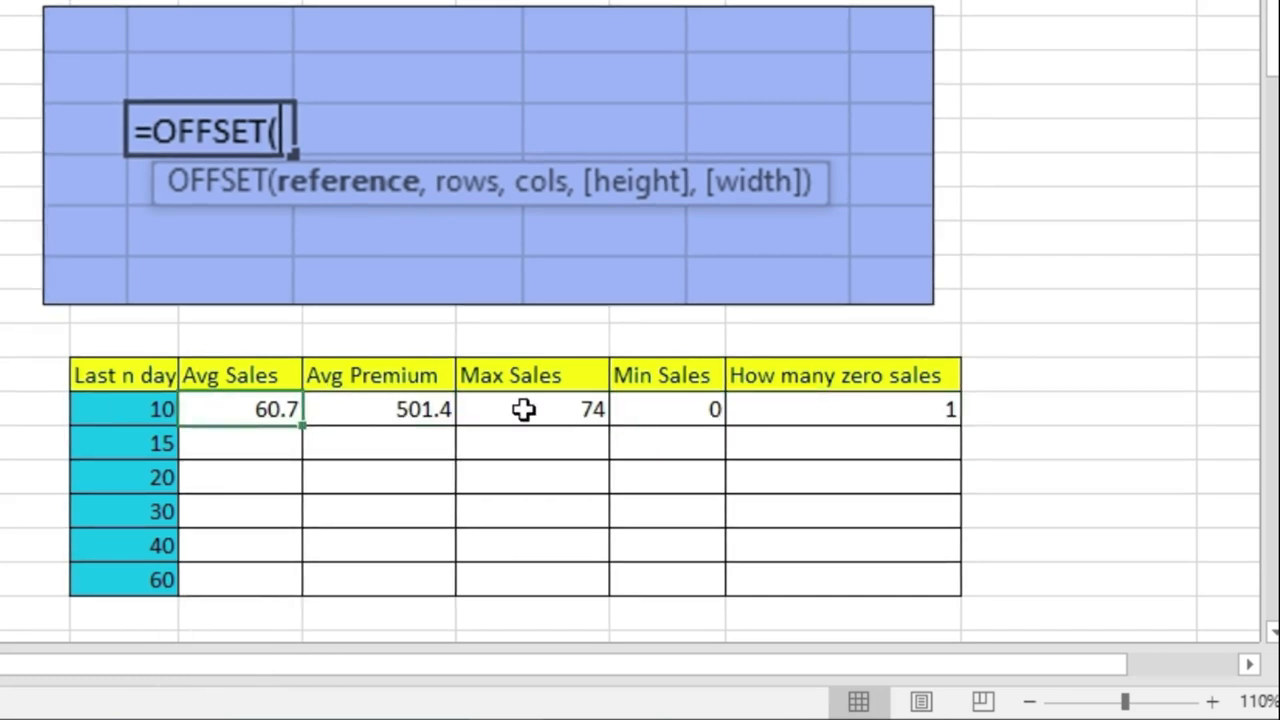
{"action": "double_click", "coordinate": [301, 424]}
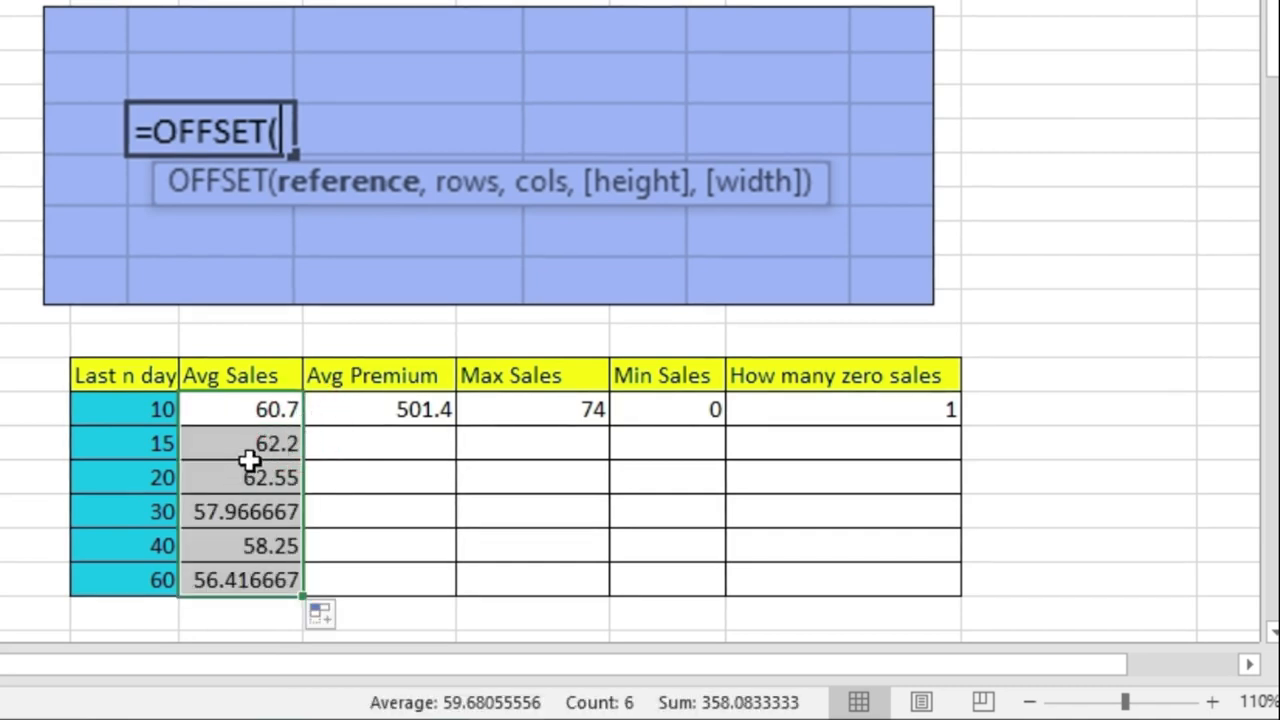
{"action": "left_click", "coordinate": [427, 420]}
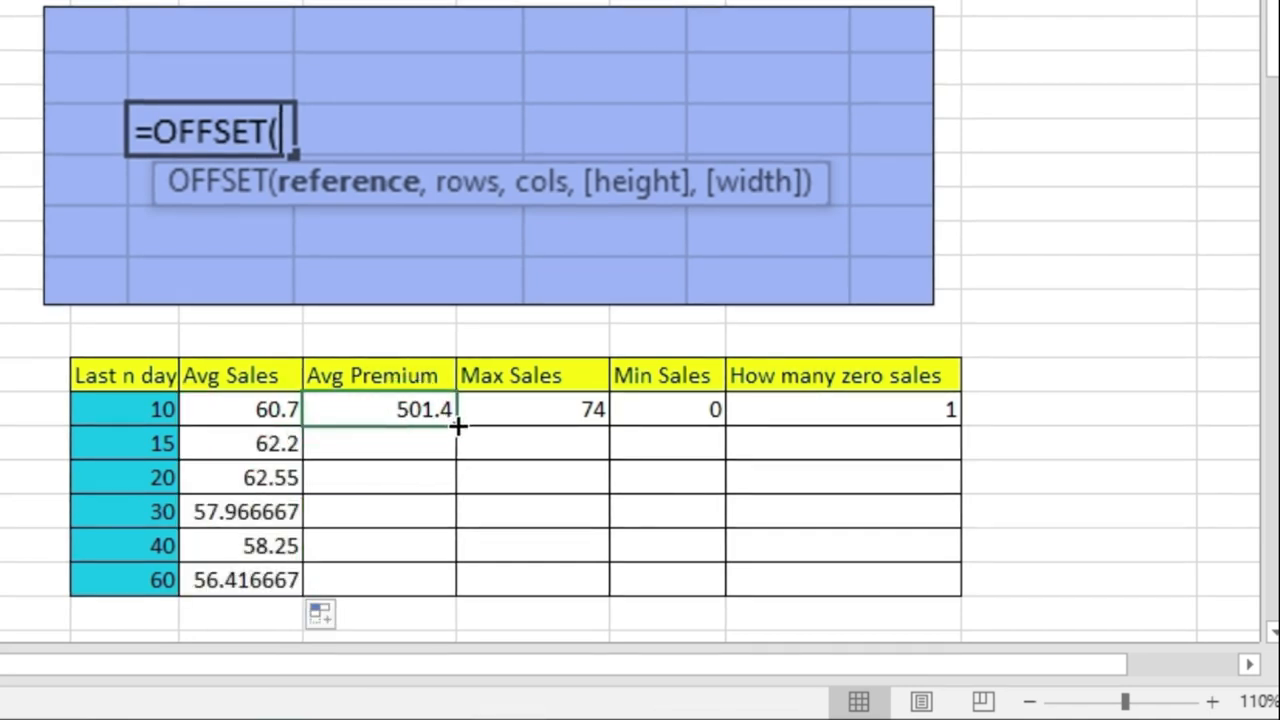
{"action": "double_click", "coordinate": [456, 425]}
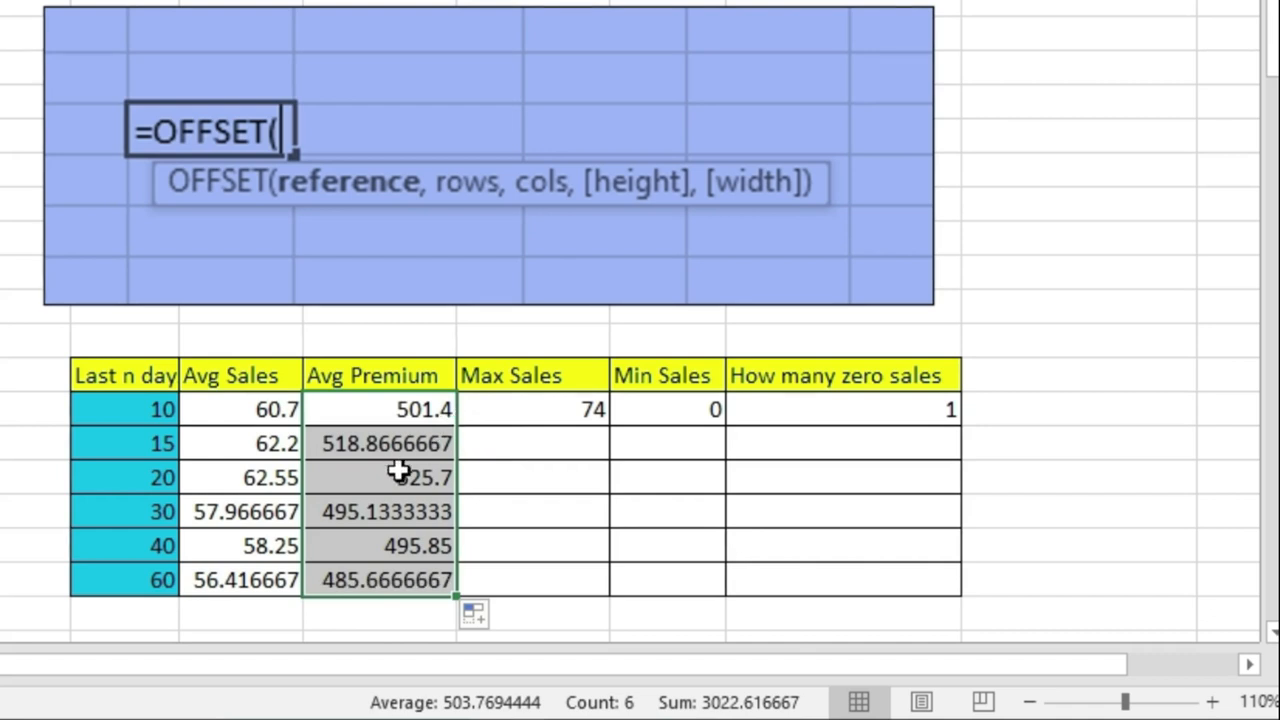
- Fill the 10-day Max Sales and Min Sales formulas down through the 60-day row
{"action": "left_click", "coordinate": [570, 412]}
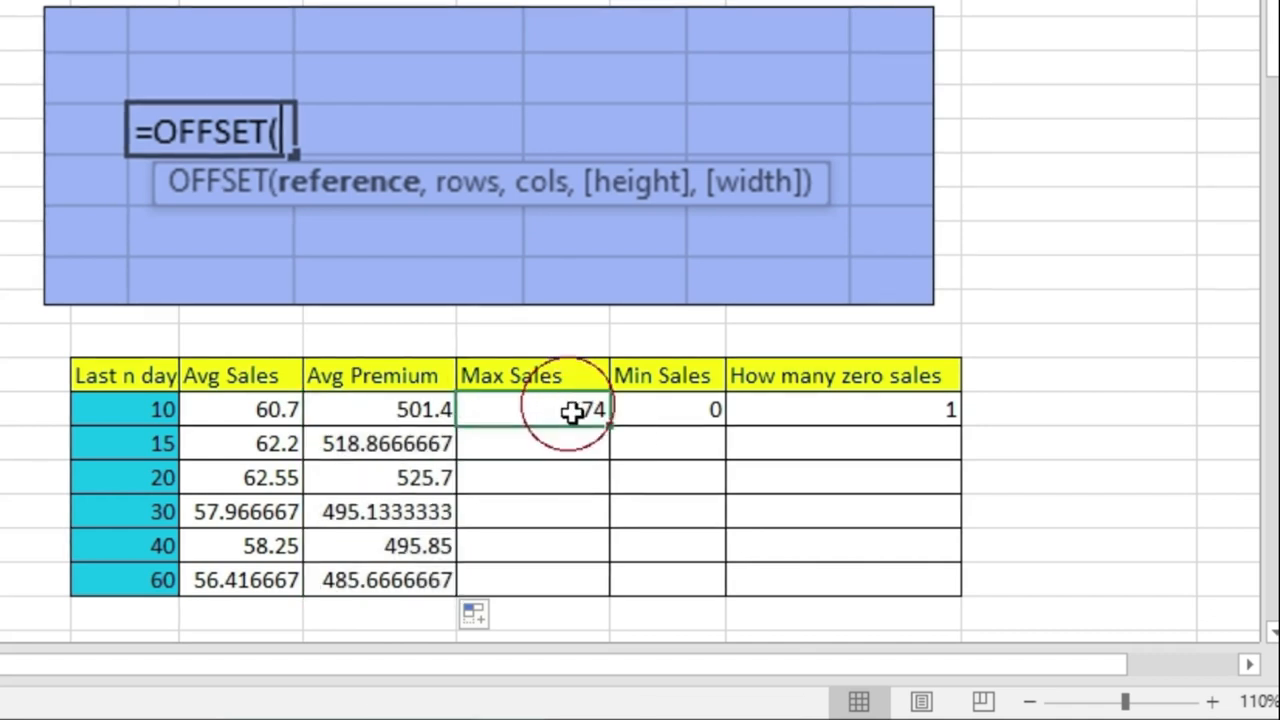
{"action": "double_click", "coordinate": [609, 425]}
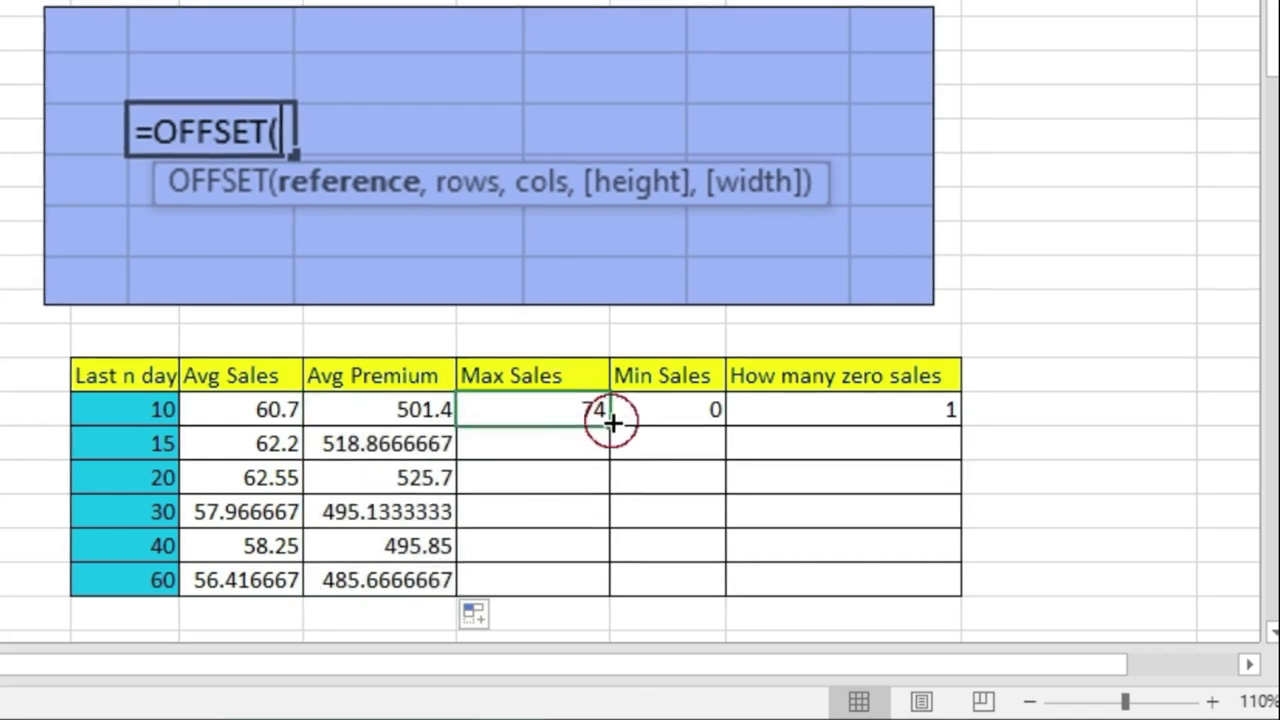
{"action": "left_click", "coordinate": [702, 420]}
{"action": "left_click", "coordinate": [706, 414]}
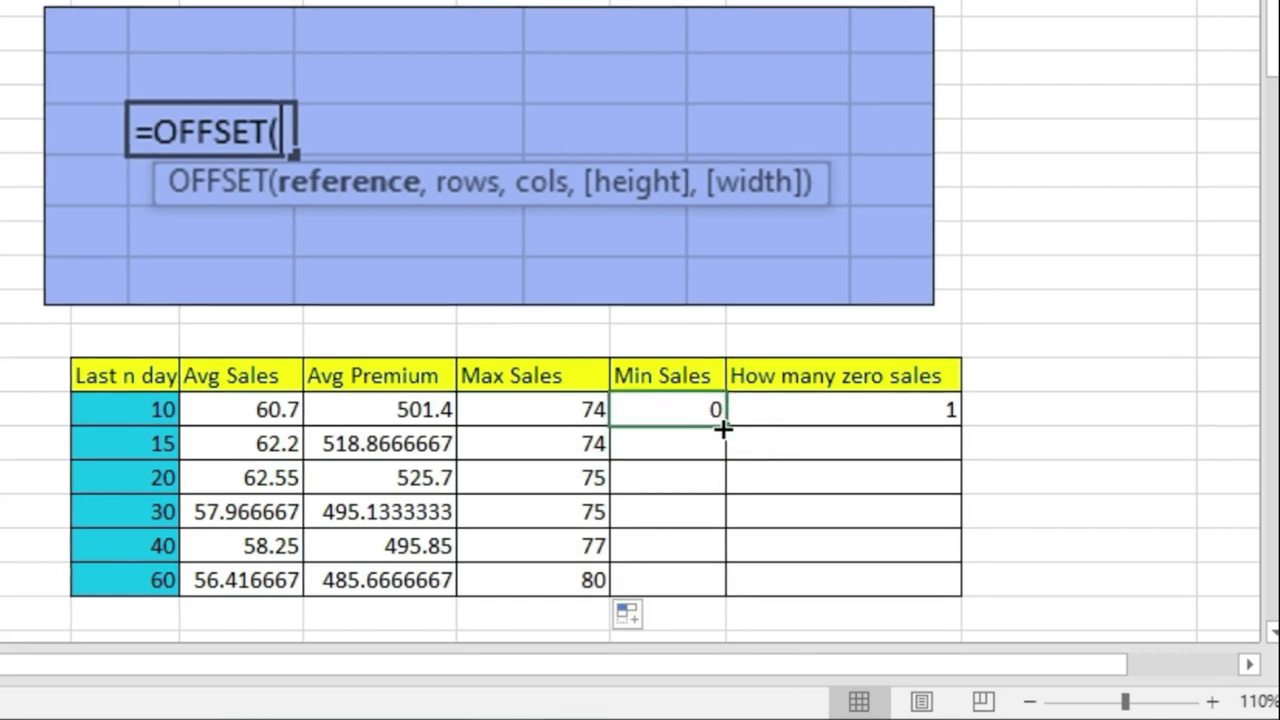
{"action": "double_click", "coordinate": [722, 428]}
- Fill the zero-sales count formula down through the 60-day row and save the workbook
{"action": "left_click", "coordinate": [900, 411]}
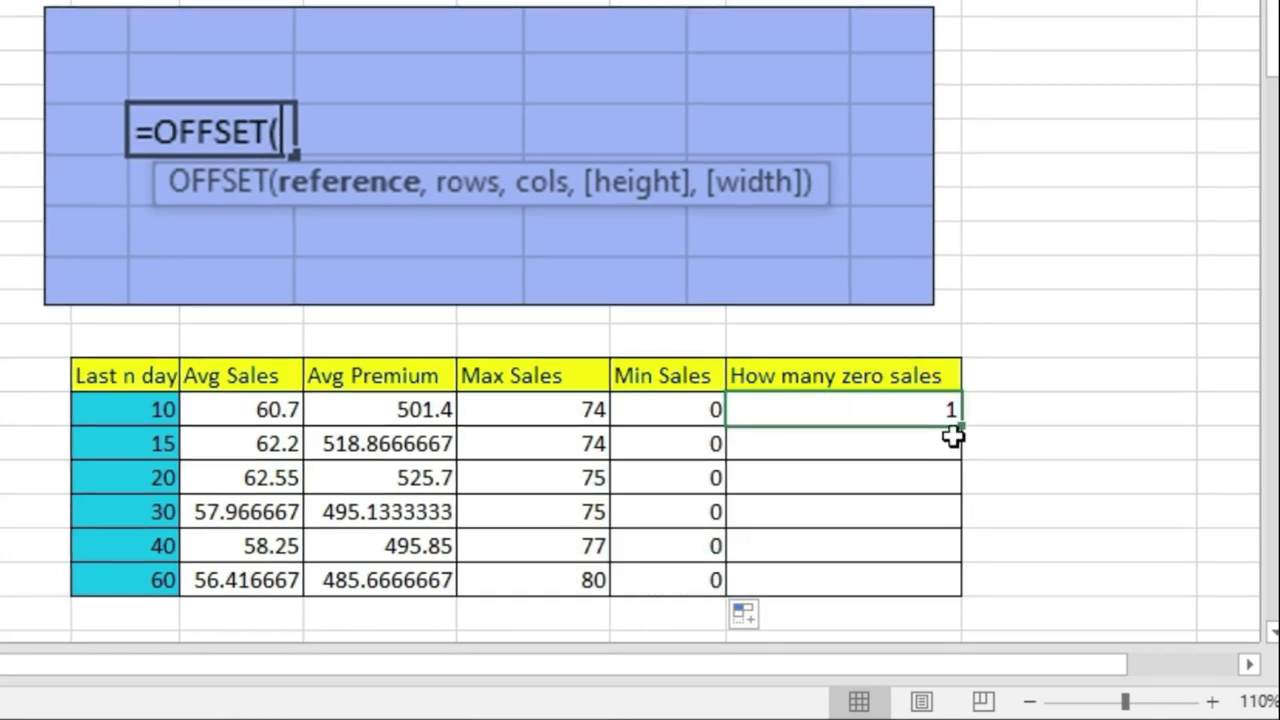
{"action": "double_click", "coordinate": [960, 427]}
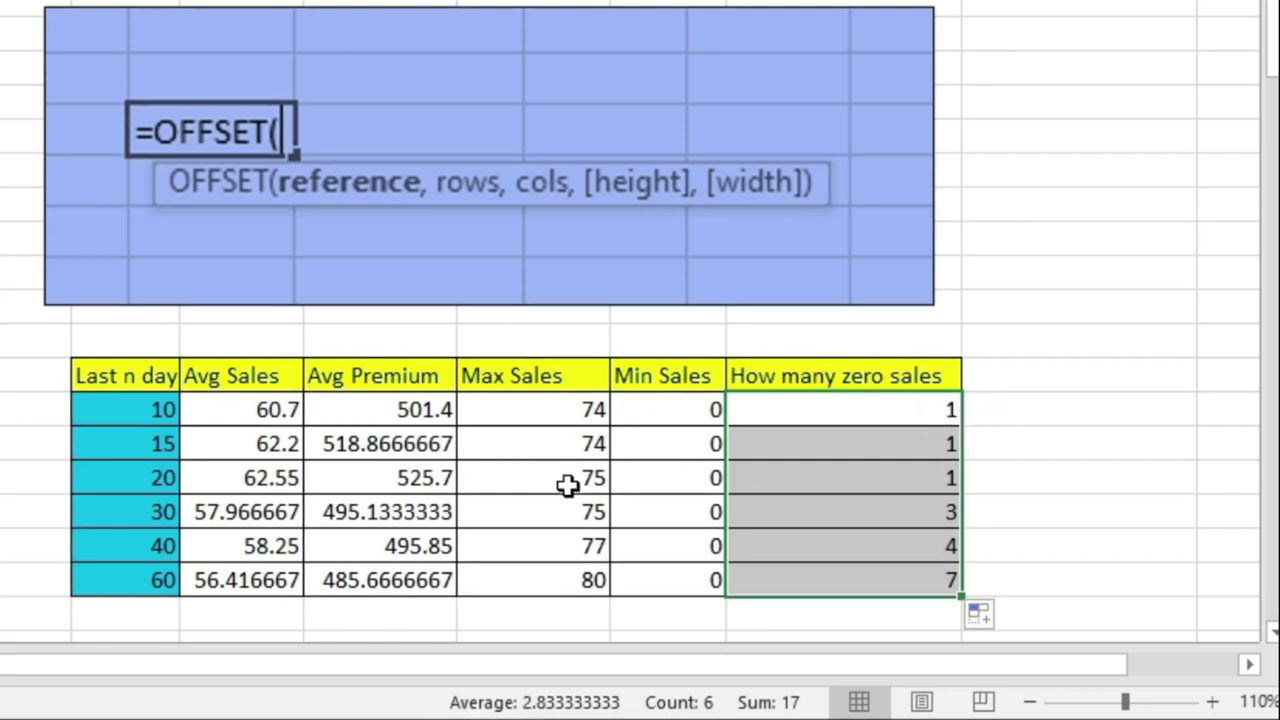
{"action": "key", "text": "ctrl+s"}
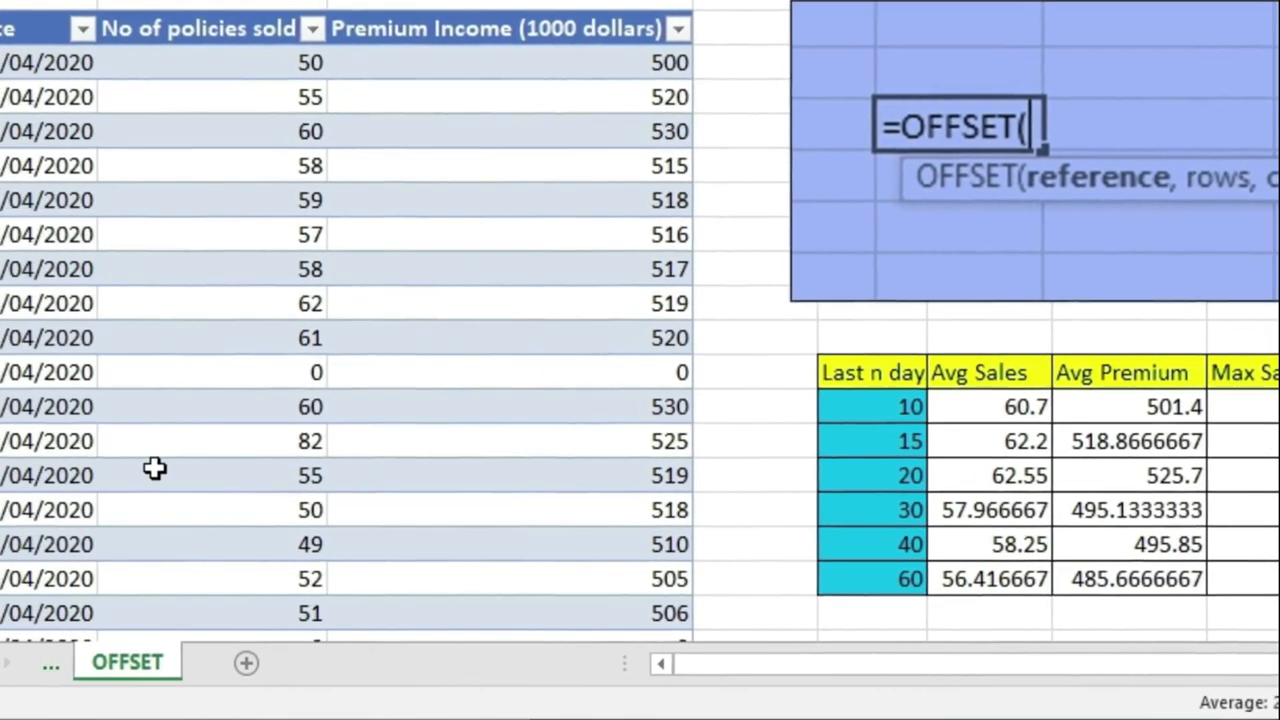
- Add a new row at the end of the SalesData table and enter 07/01/2020 as its date
{"action": "scroll", "coordinate": [251, 460], "scroll_direction": "down", "scroll_amount": 20}
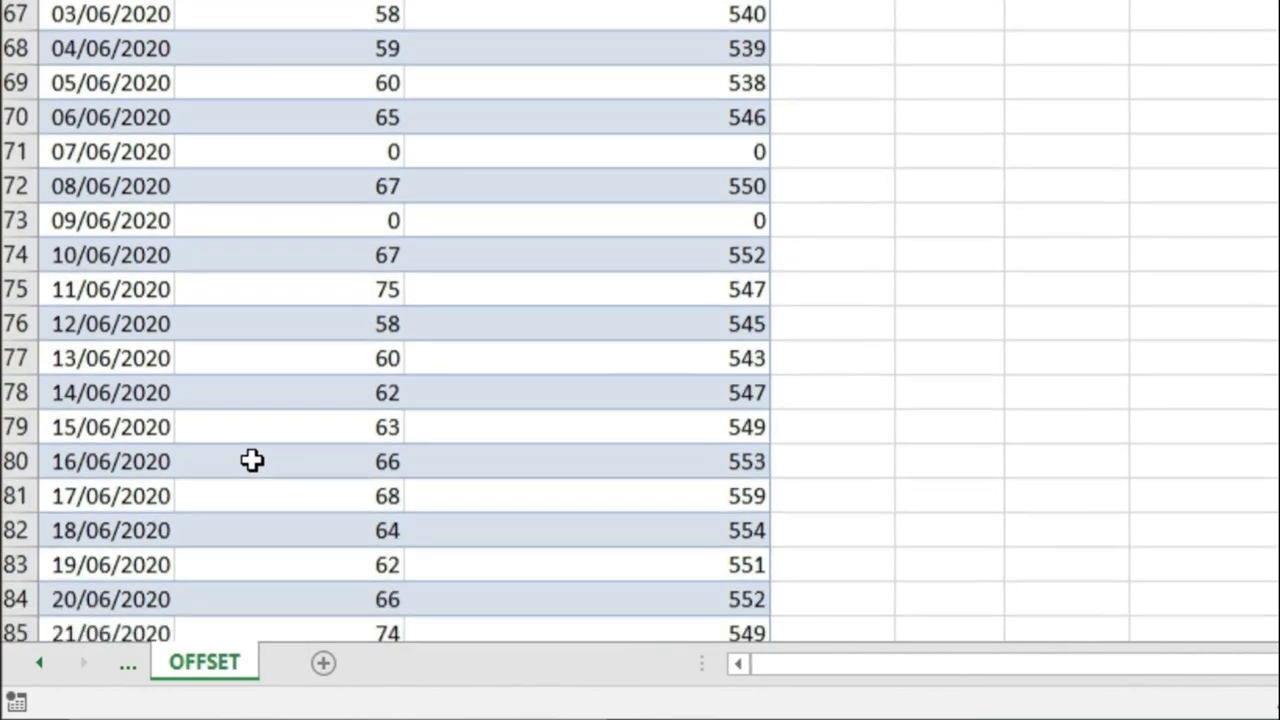
{"action": "scroll", "coordinate": [251, 460], "scroll_direction": "down", "scroll_amount": 9}
{"action": "scroll", "coordinate": [486, 231], "scroll_direction": "up", "scroll_amount": 1}
{"action": "left_click", "coordinate": [613, 158]}
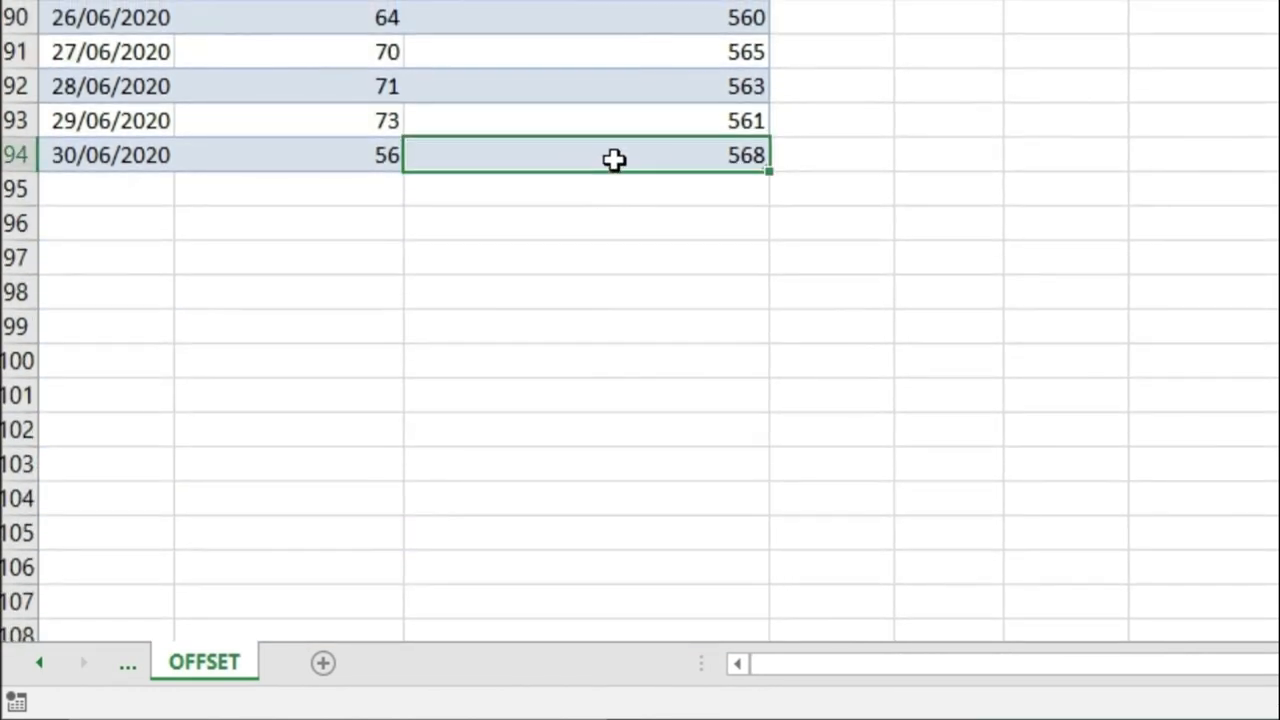
{"action": "key", "text": "Tab"}
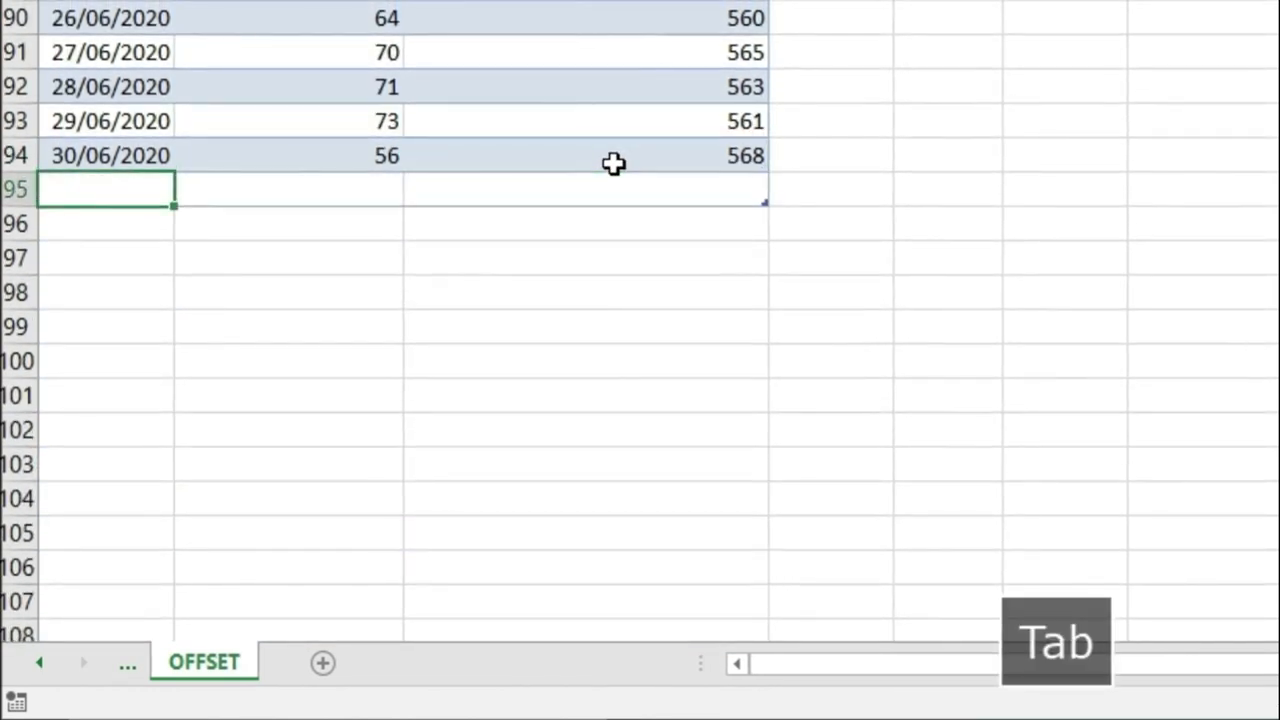
{"action": "type", "text": "01/07/2020"}
{"action": "key", "text": "Tab"}
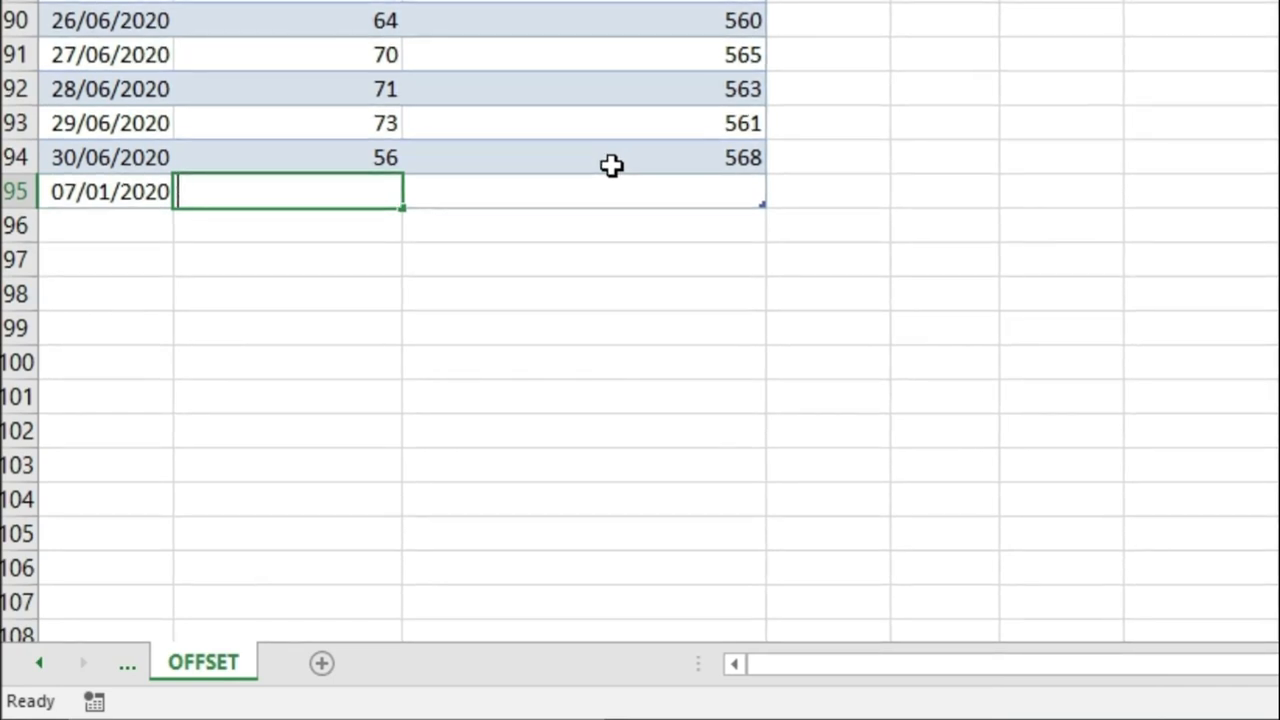
- Enter 89 policies sold and a premium income of 1000 in the new SalesData row, and save the workbook
{"action": "type", "text": "89"}
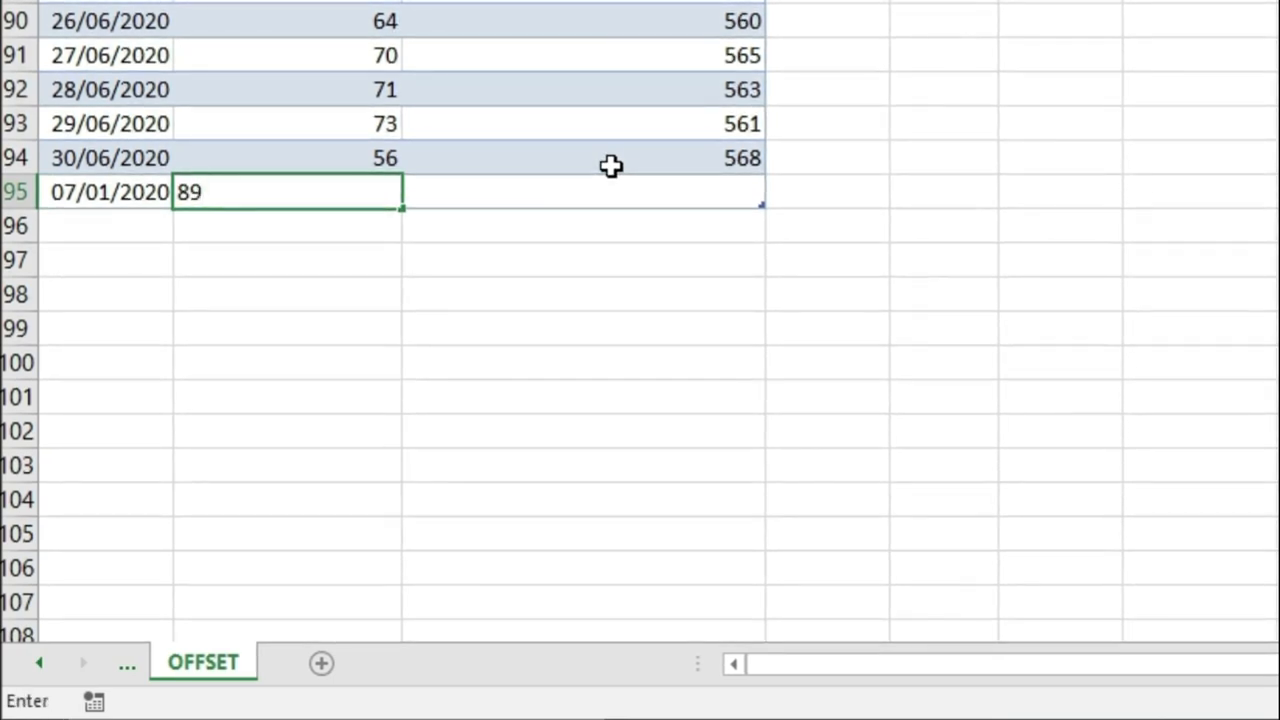
{"action": "key", "text": "Tab"}
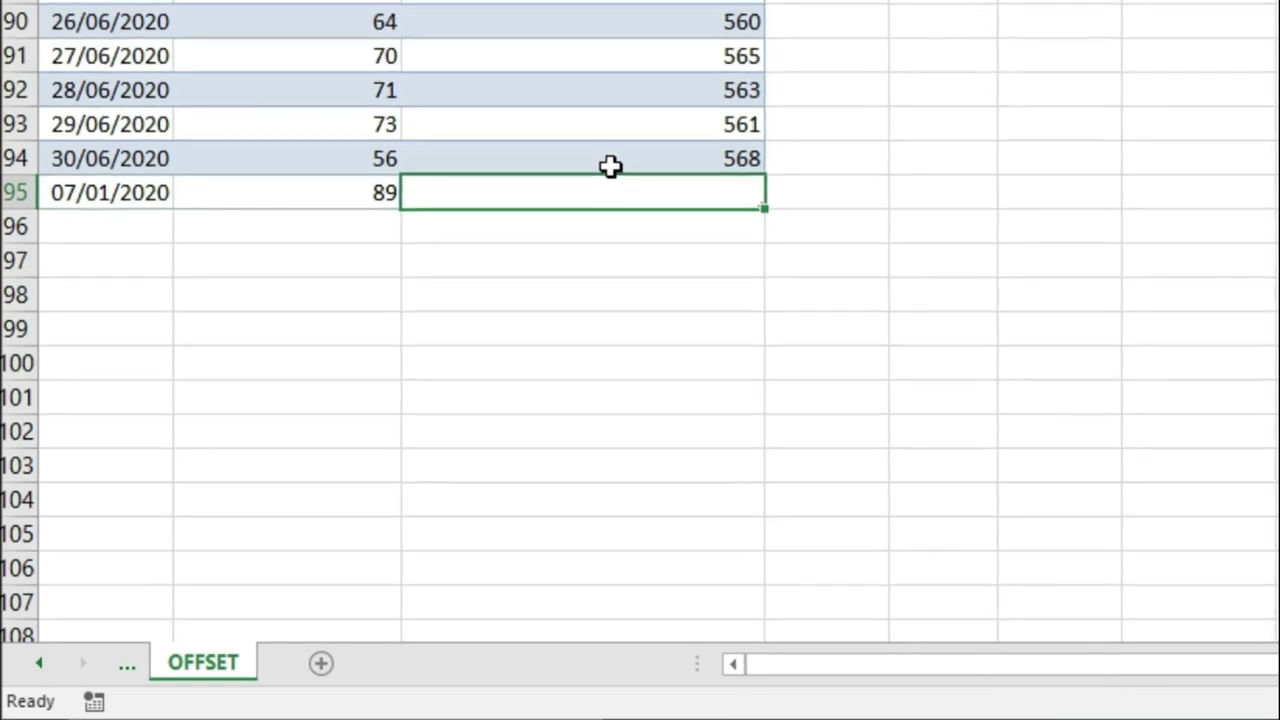
{"action": "type", "text": "1000"}
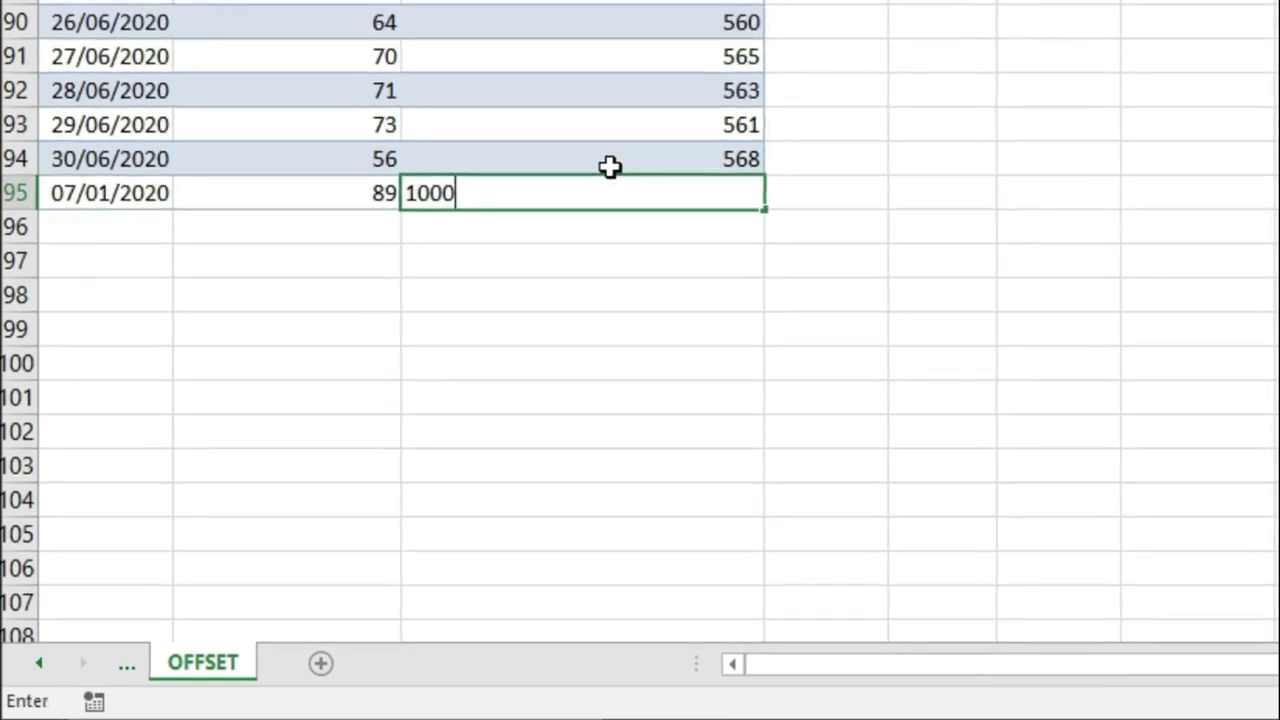
{"action": "key", "text": "Return"}
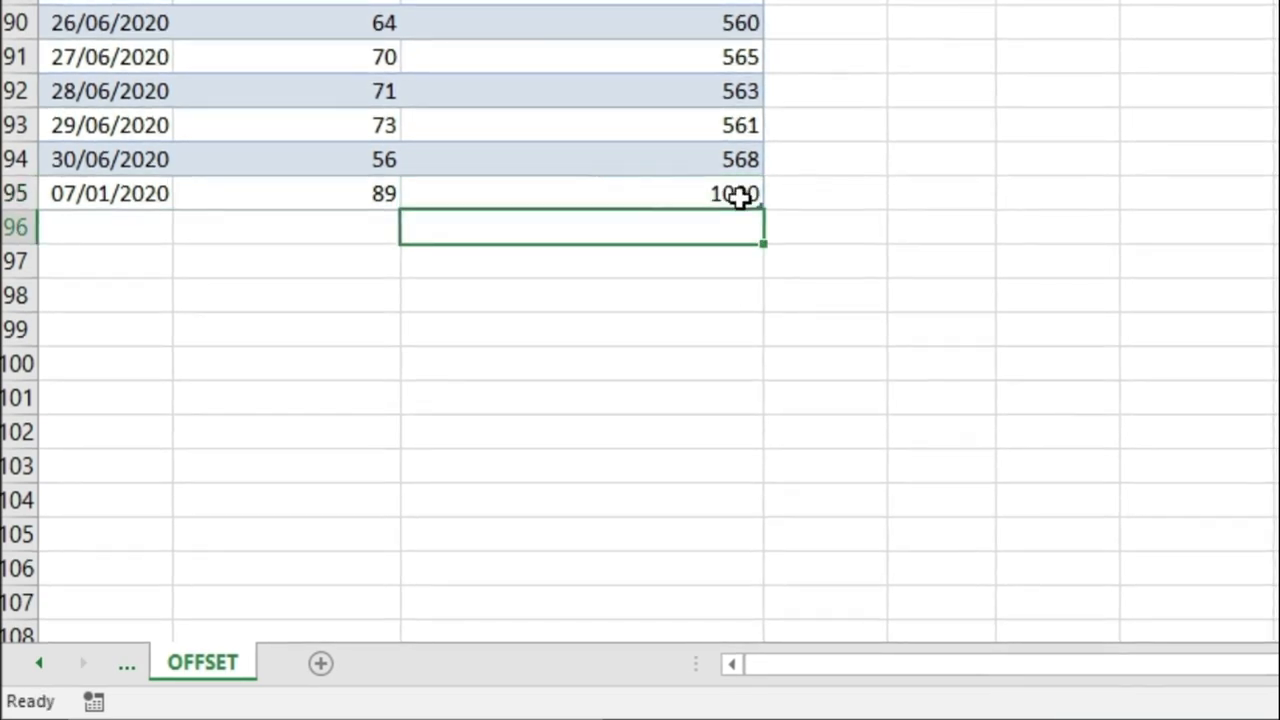
{"action": "scroll", "coordinate": [1037, 211], "scroll_direction": "up", "scroll_amount": 20}
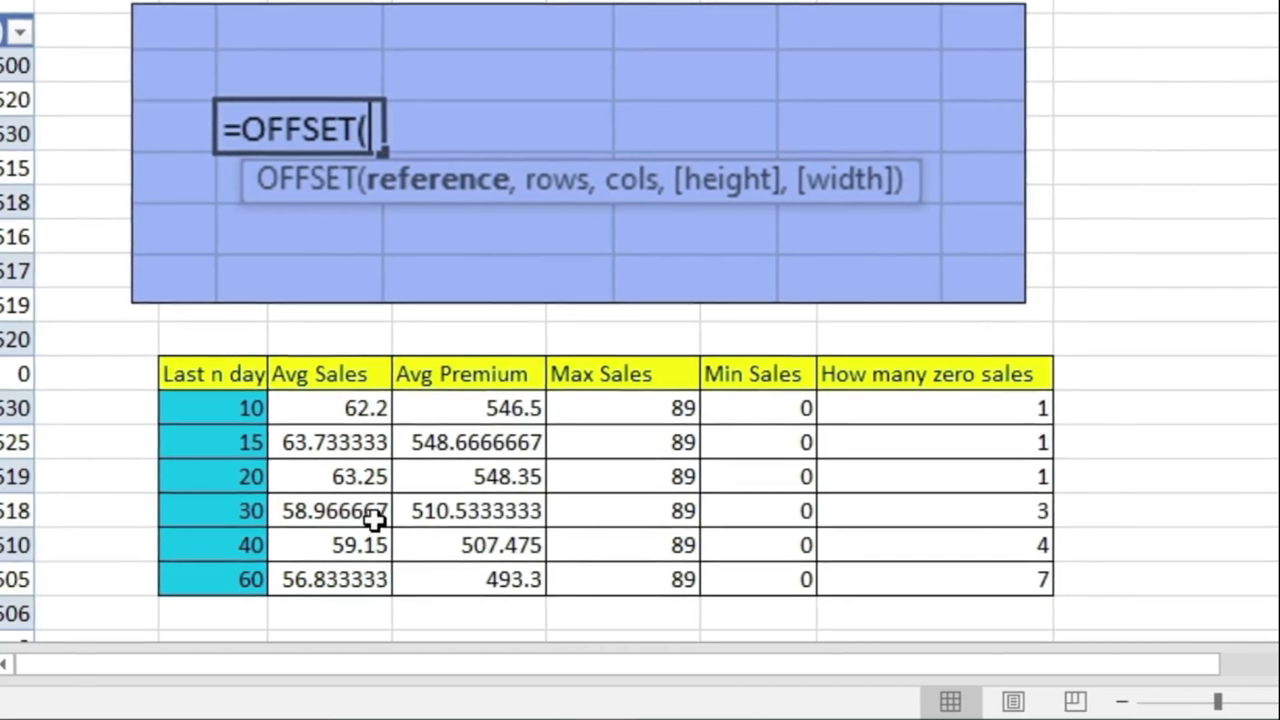
{"action": "key", "text": "ctrl+s"}
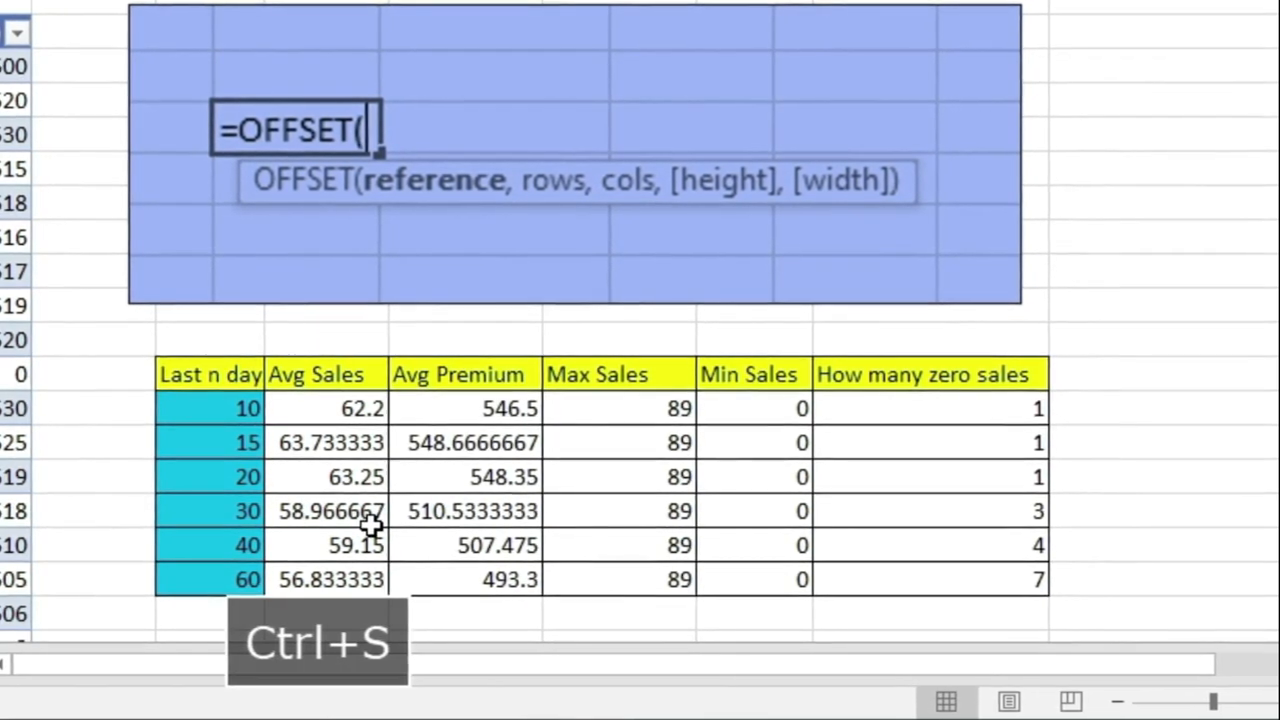